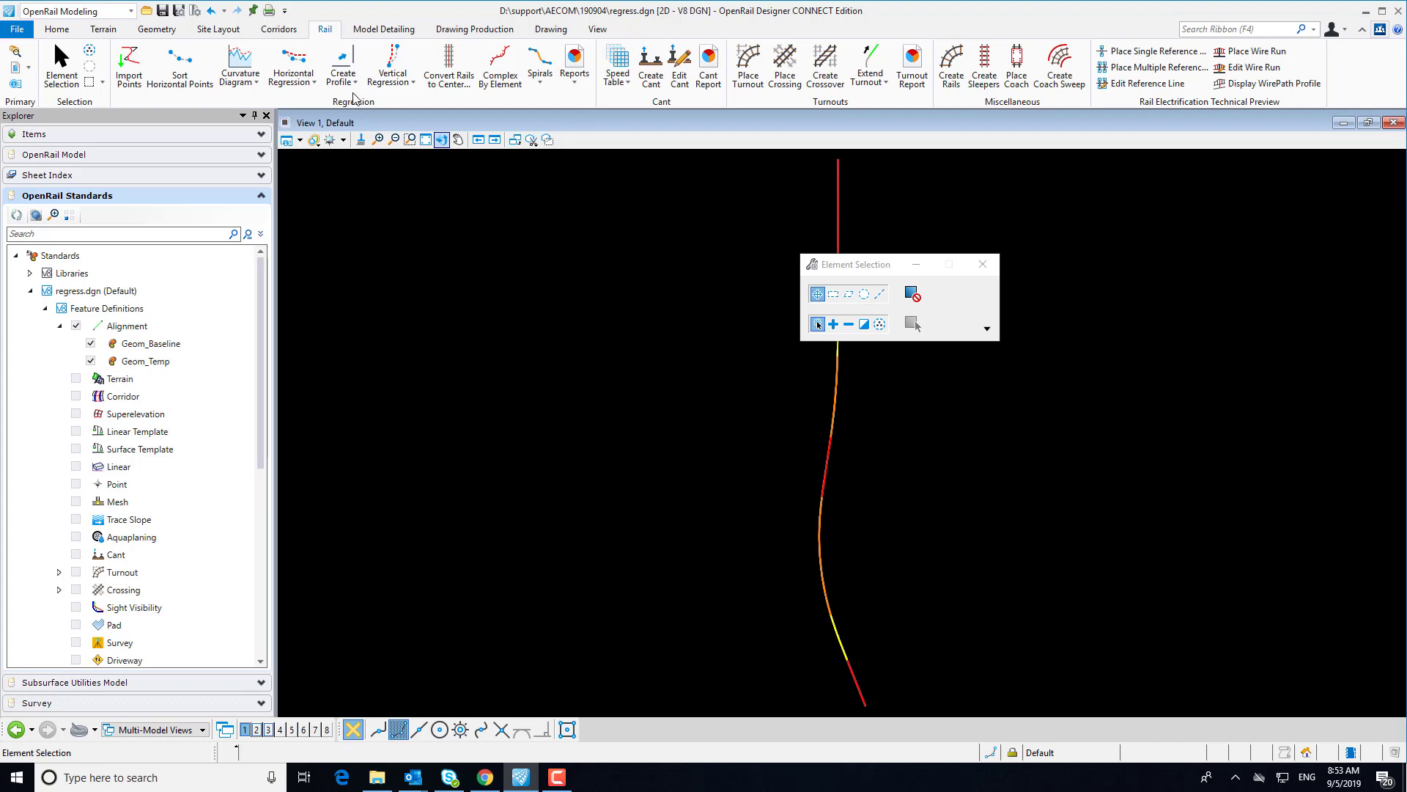
Create a profile from the regression line with the Geom_Temp feature definition, assign it to the adjacent plan alignment, and show it in View 2
click(351, 89)
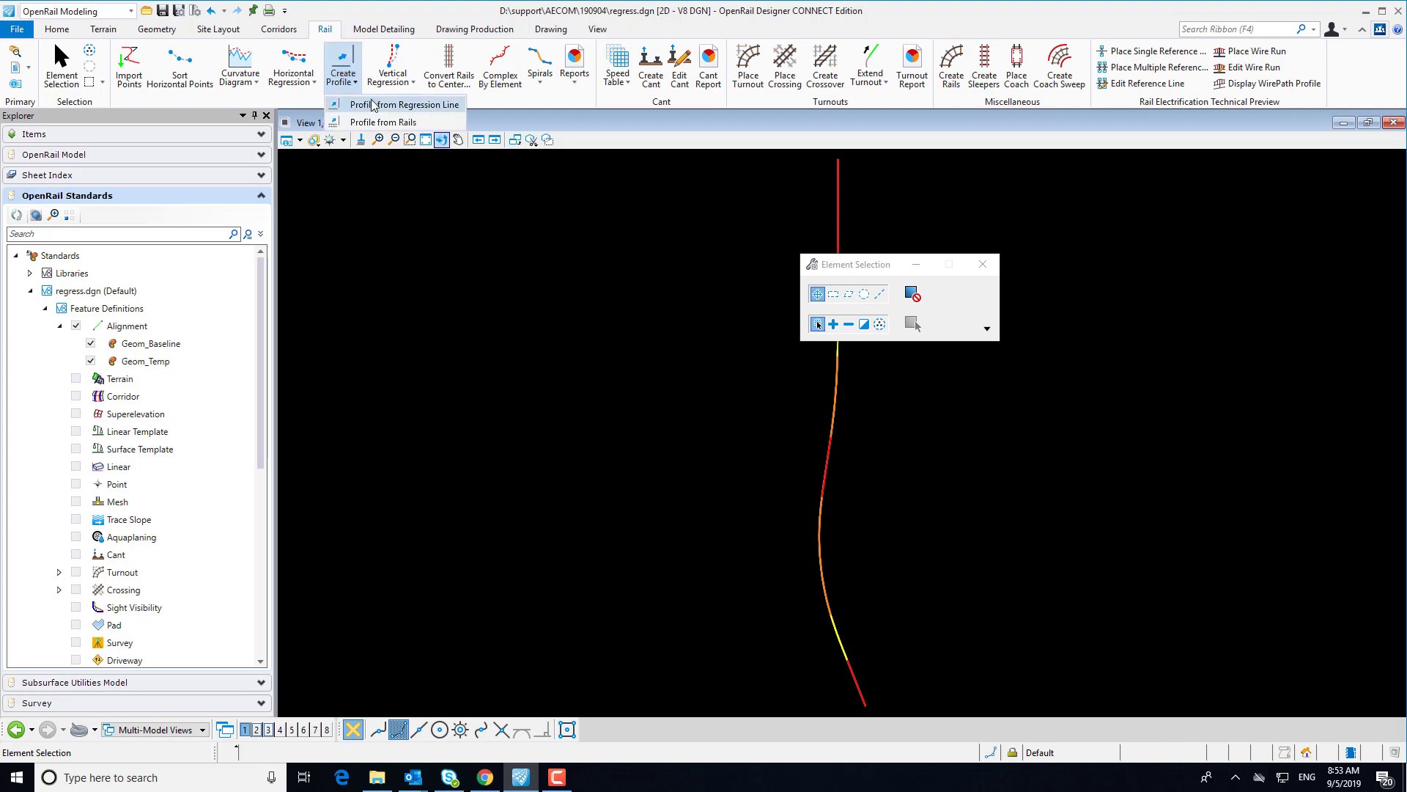
click(405, 105)
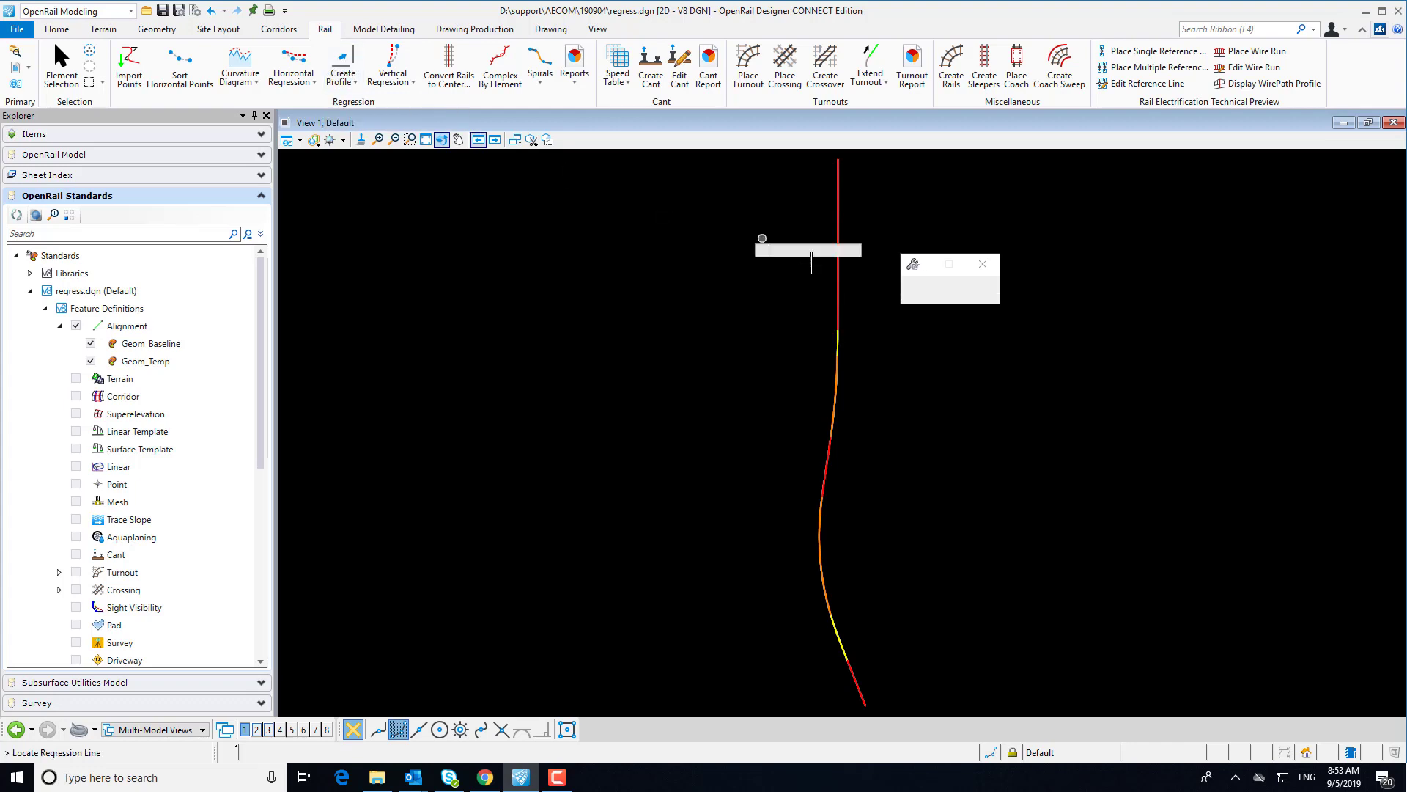
scroll(844, 364, up, 2)
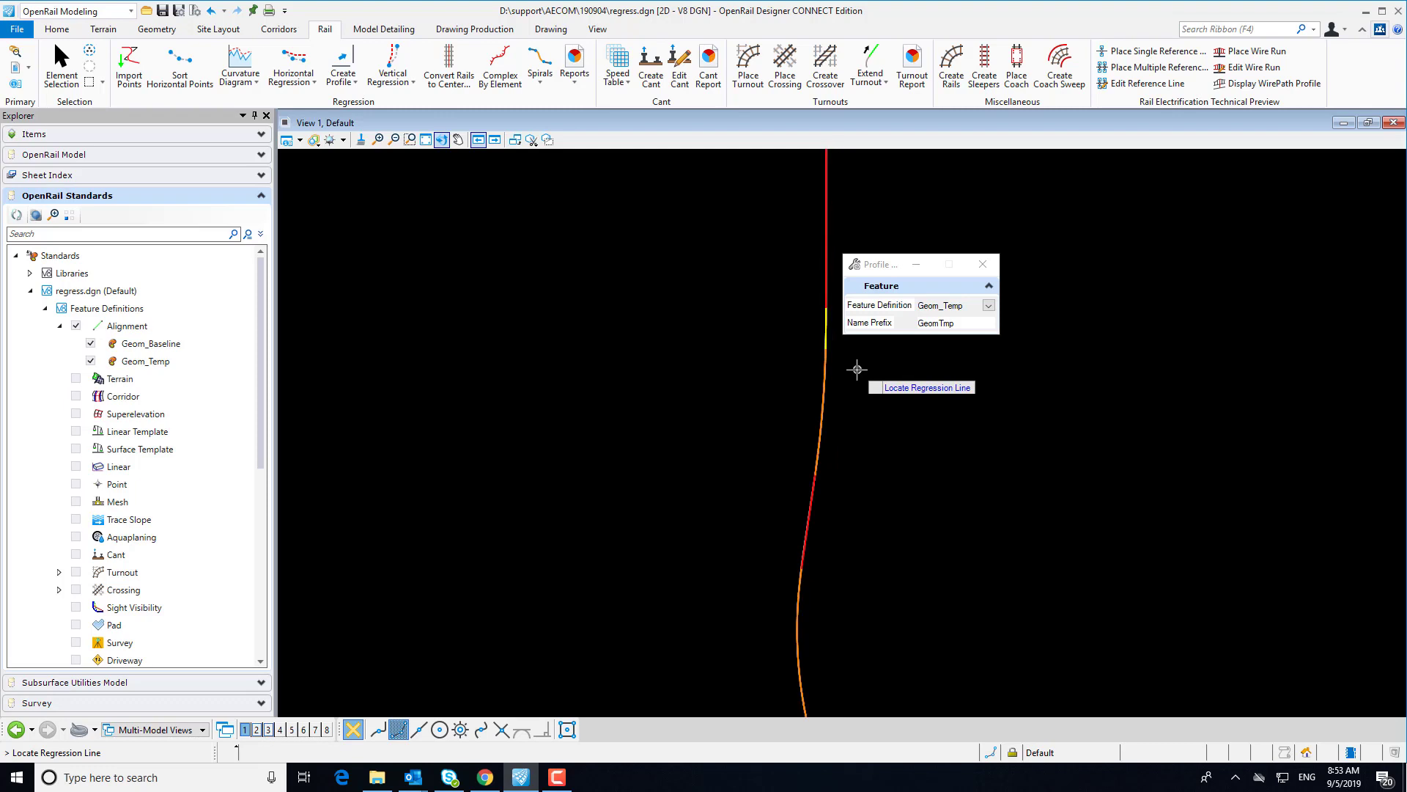
click(988, 305)
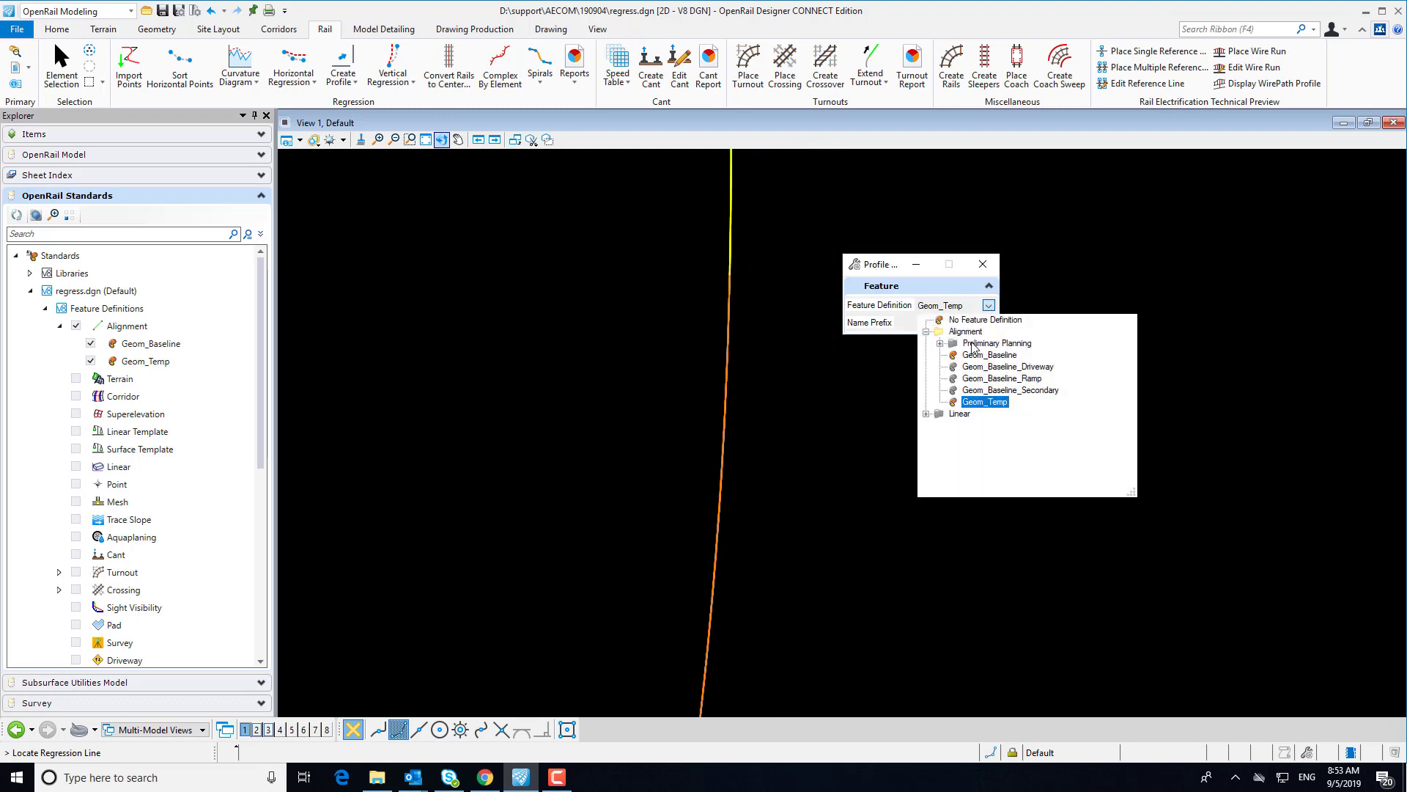
click(987, 402)
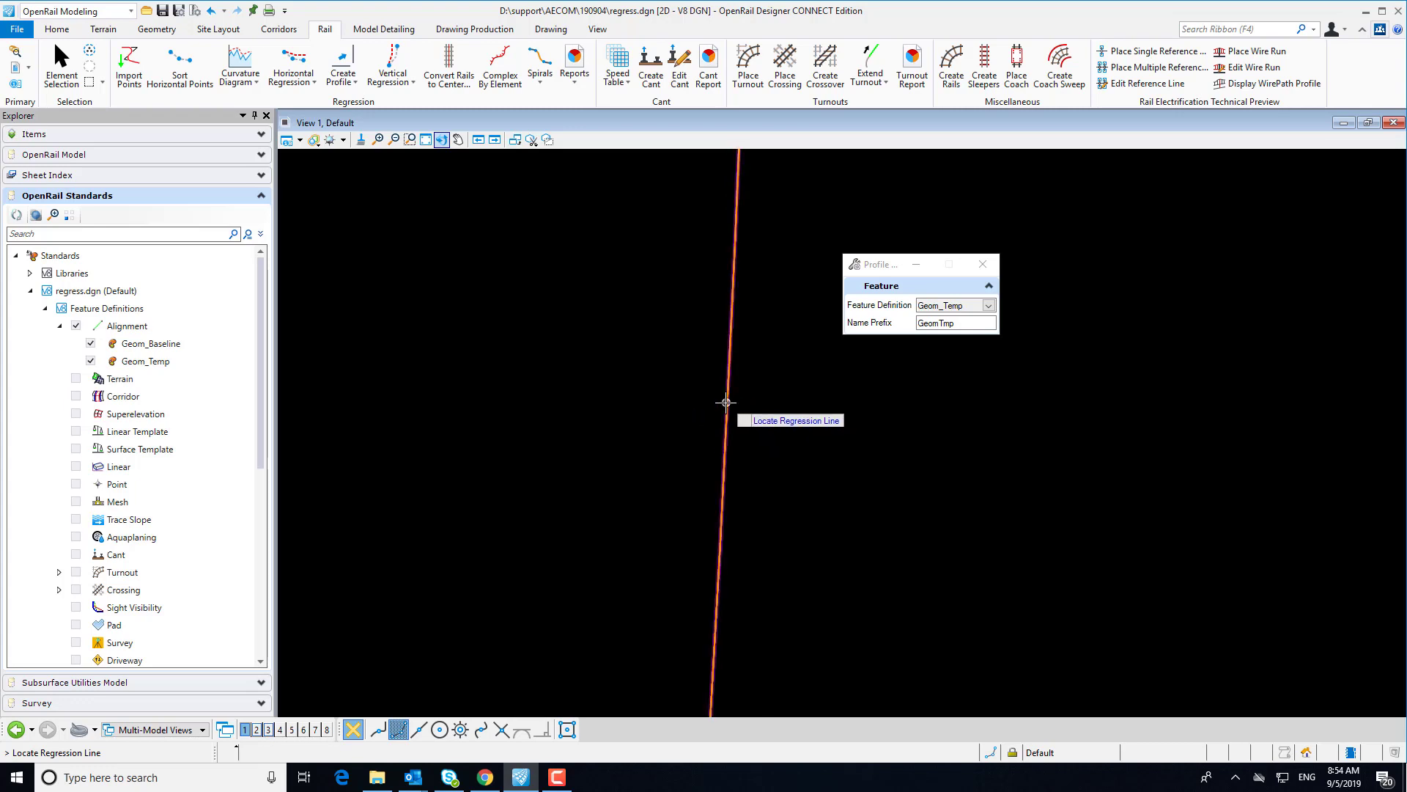
scroll(729, 400, up, 5)
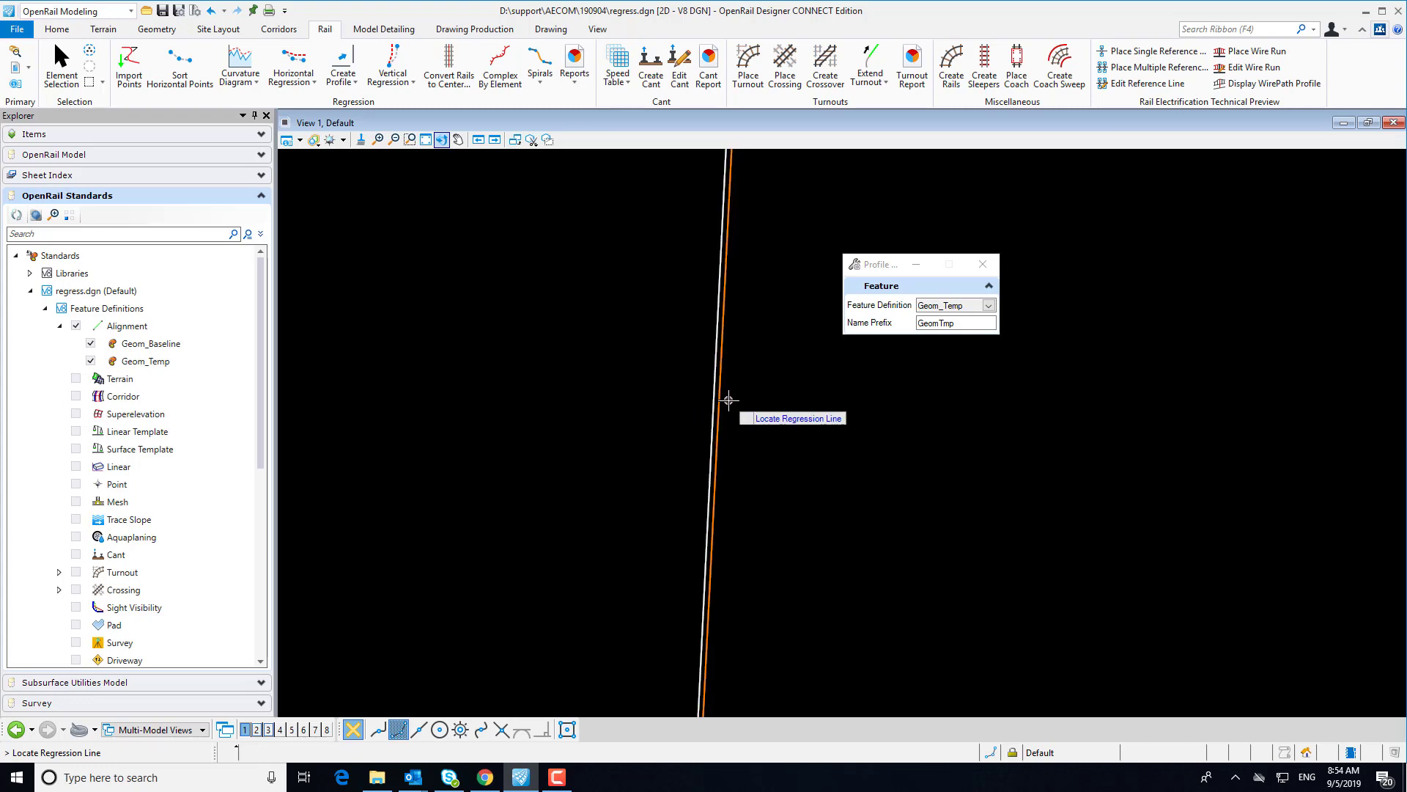
scroll(728, 401, up, 2)
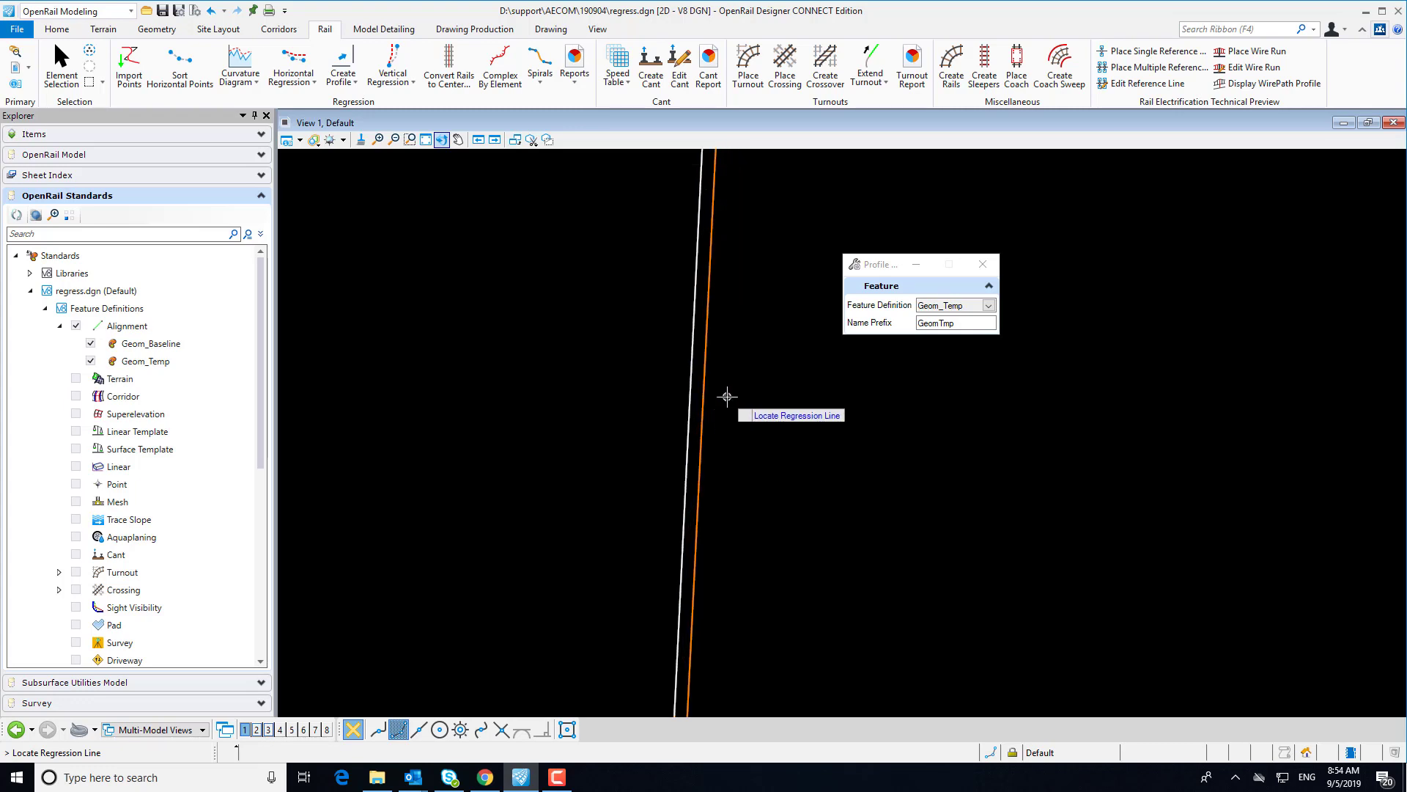
click(690, 431)
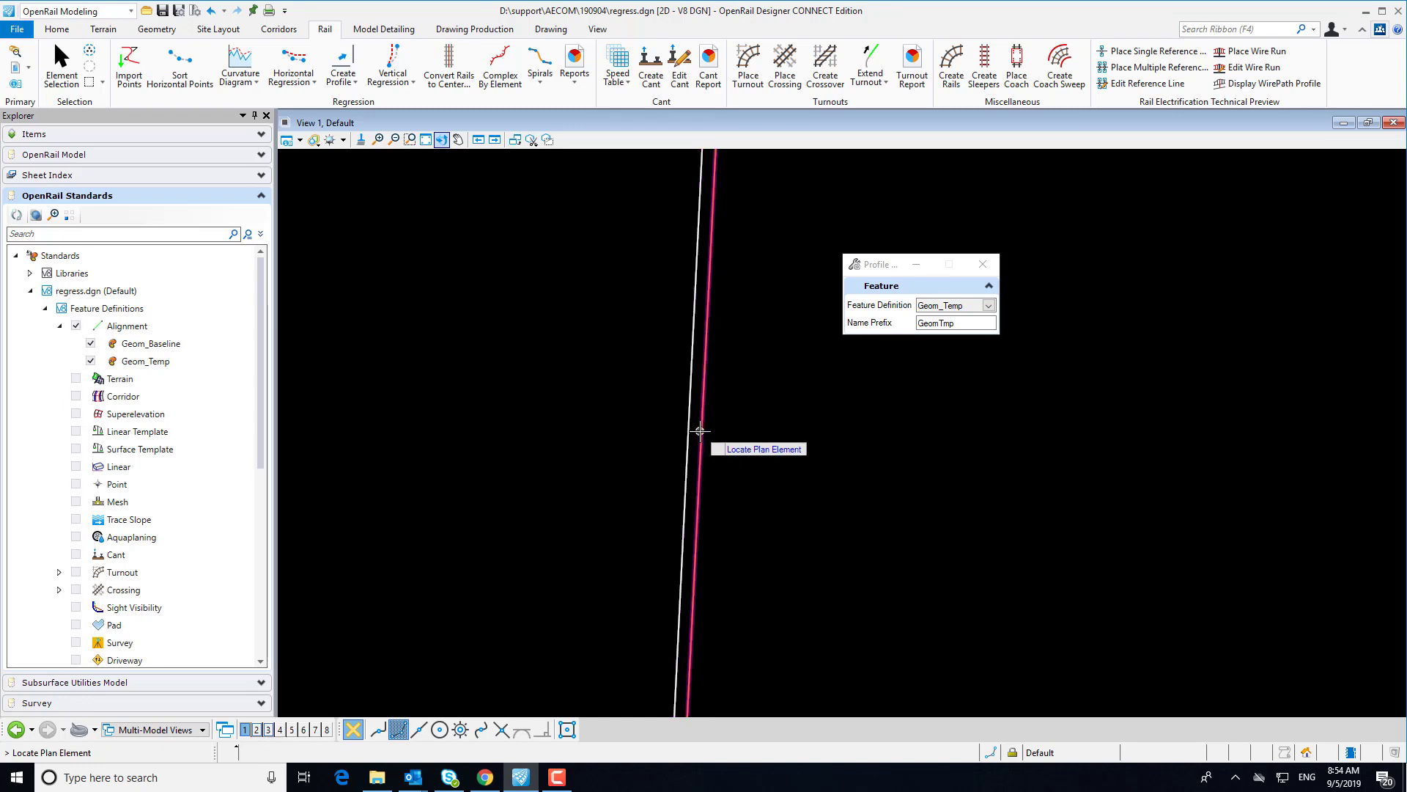
click(258, 730)
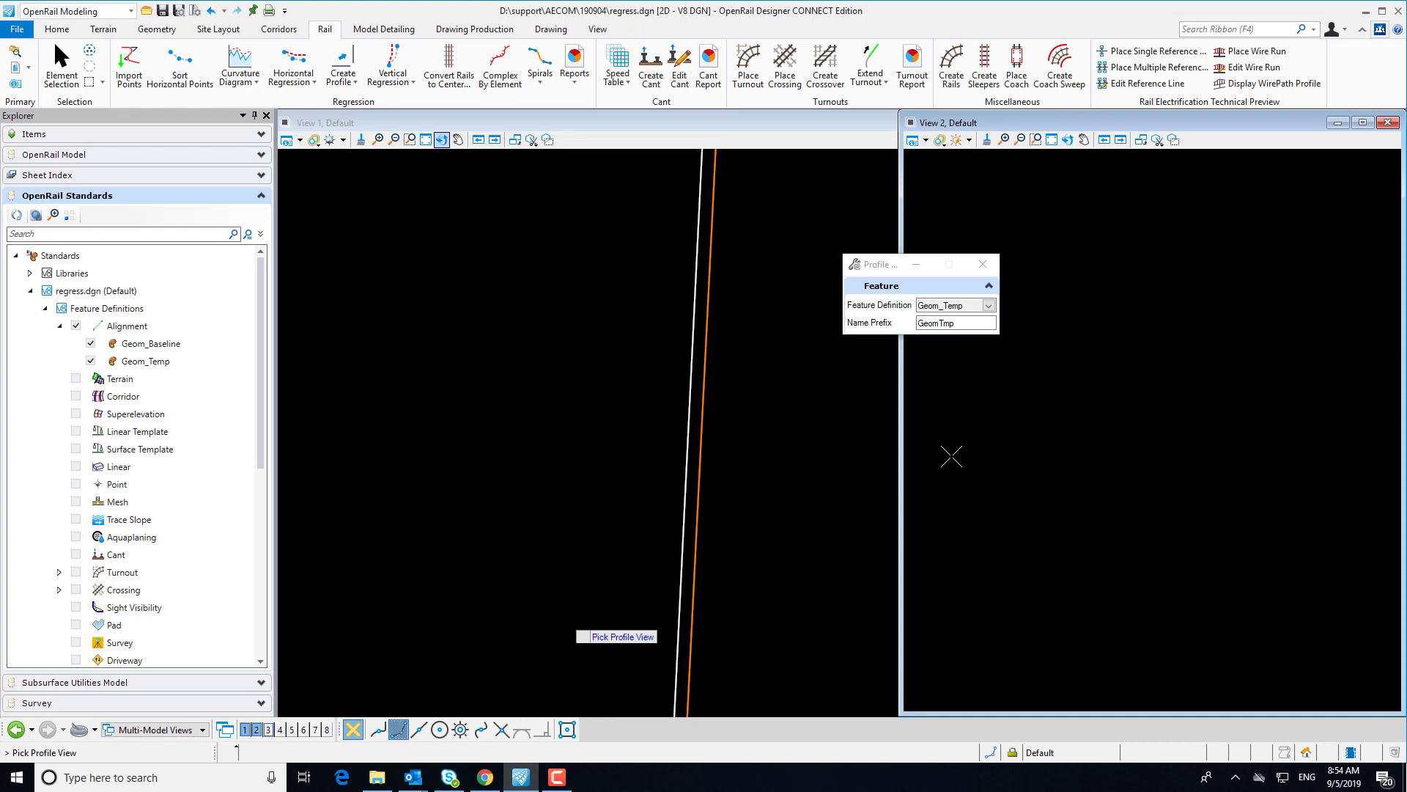
click(1094, 358)
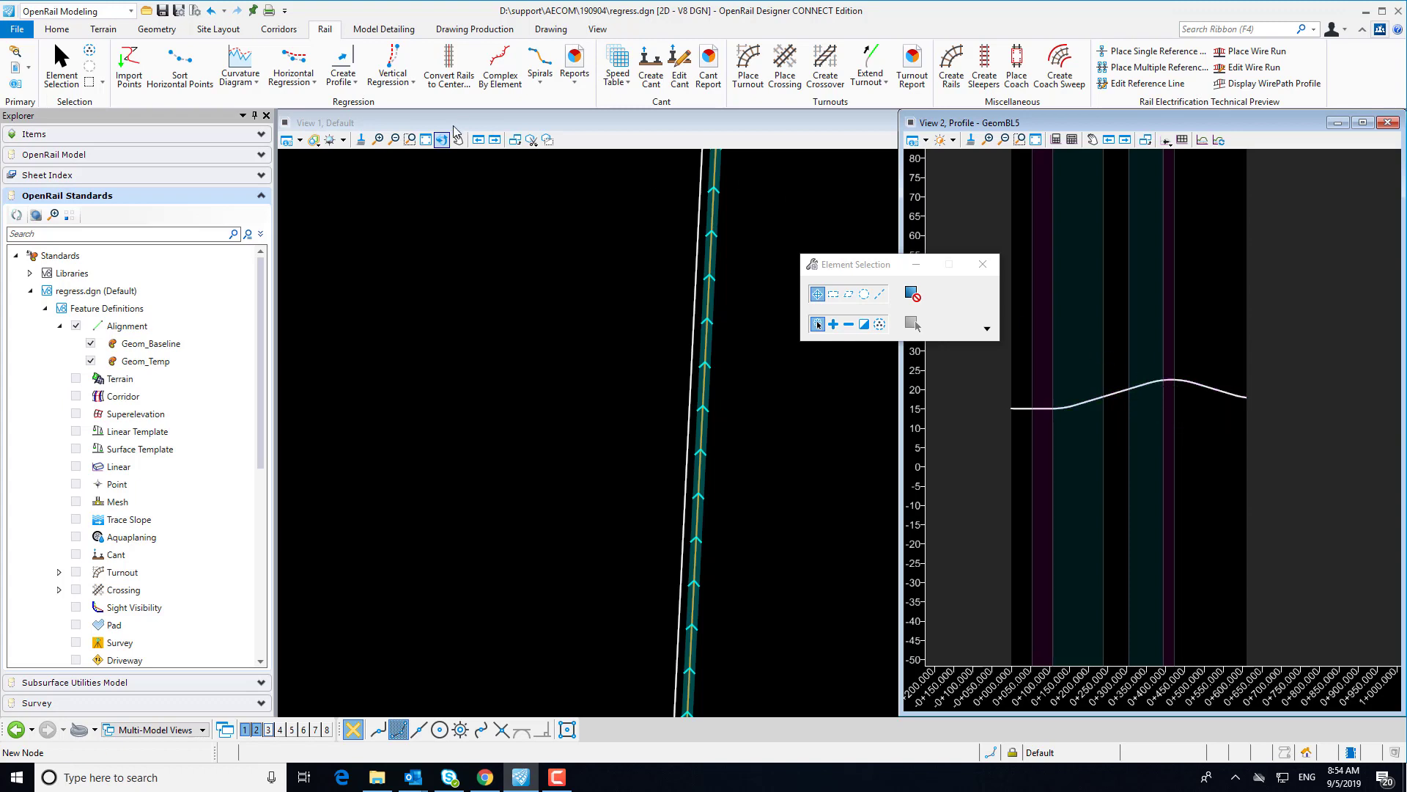
Create a vertical curvature diagram from the profile in View 2 and place it in View 3
click(239, 77)
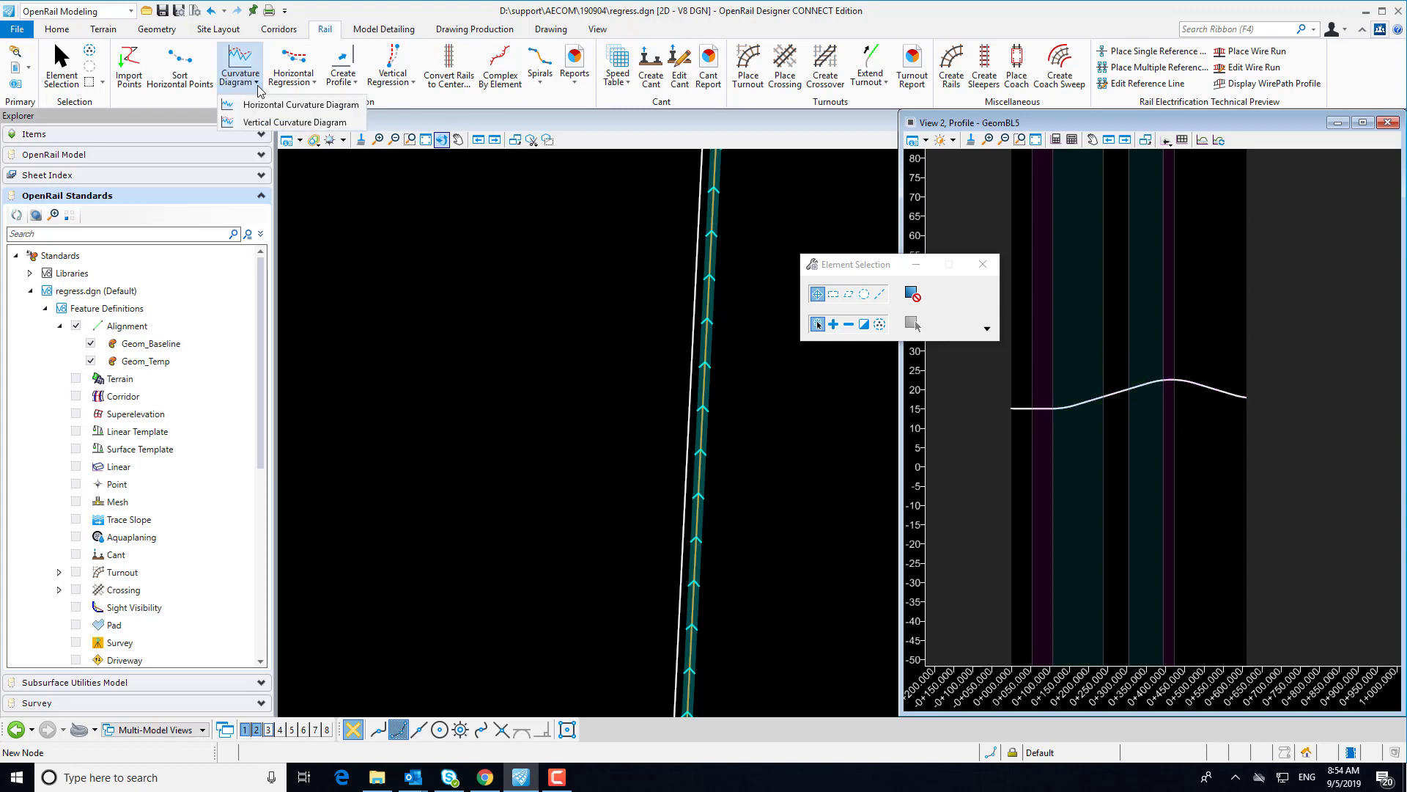
click(284, 123)
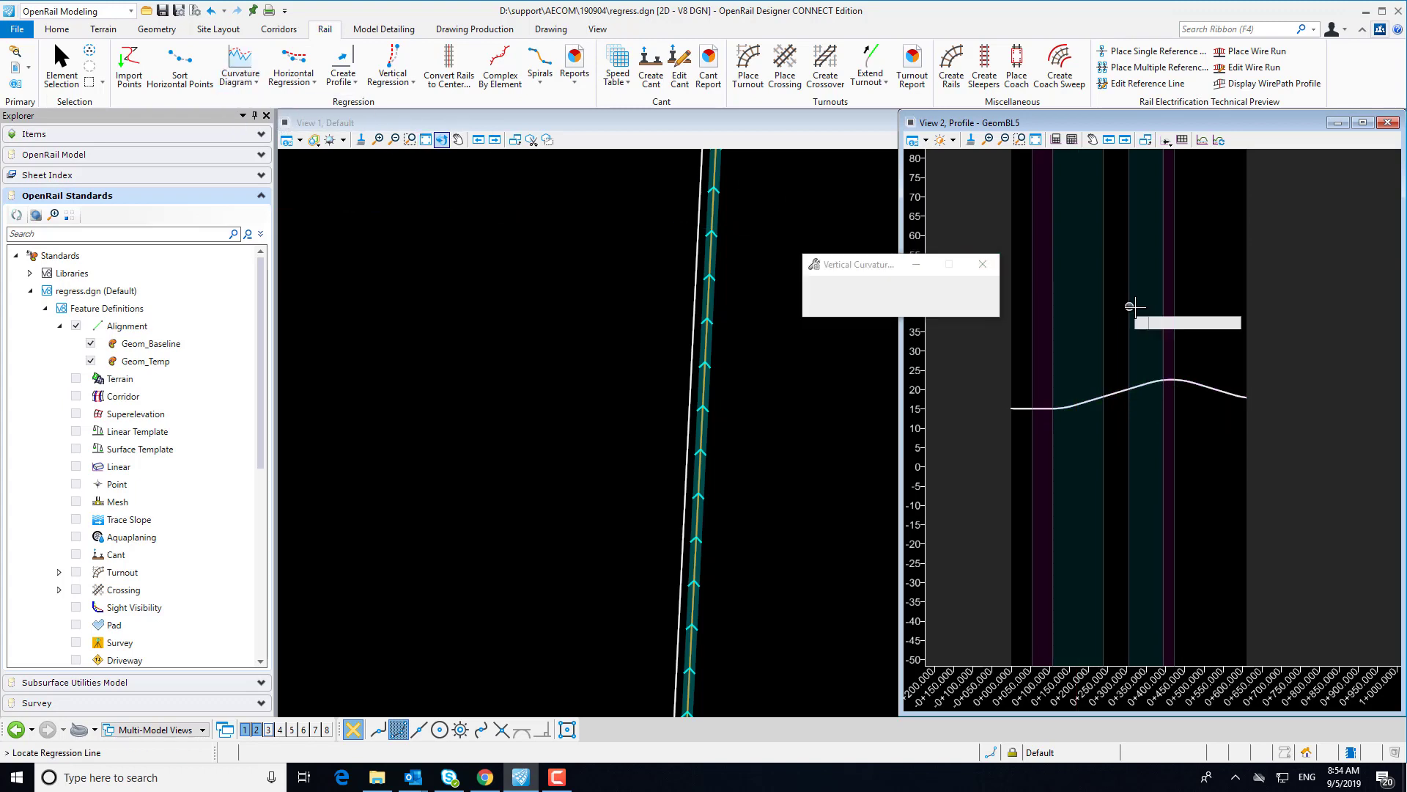
click(1155, 378)
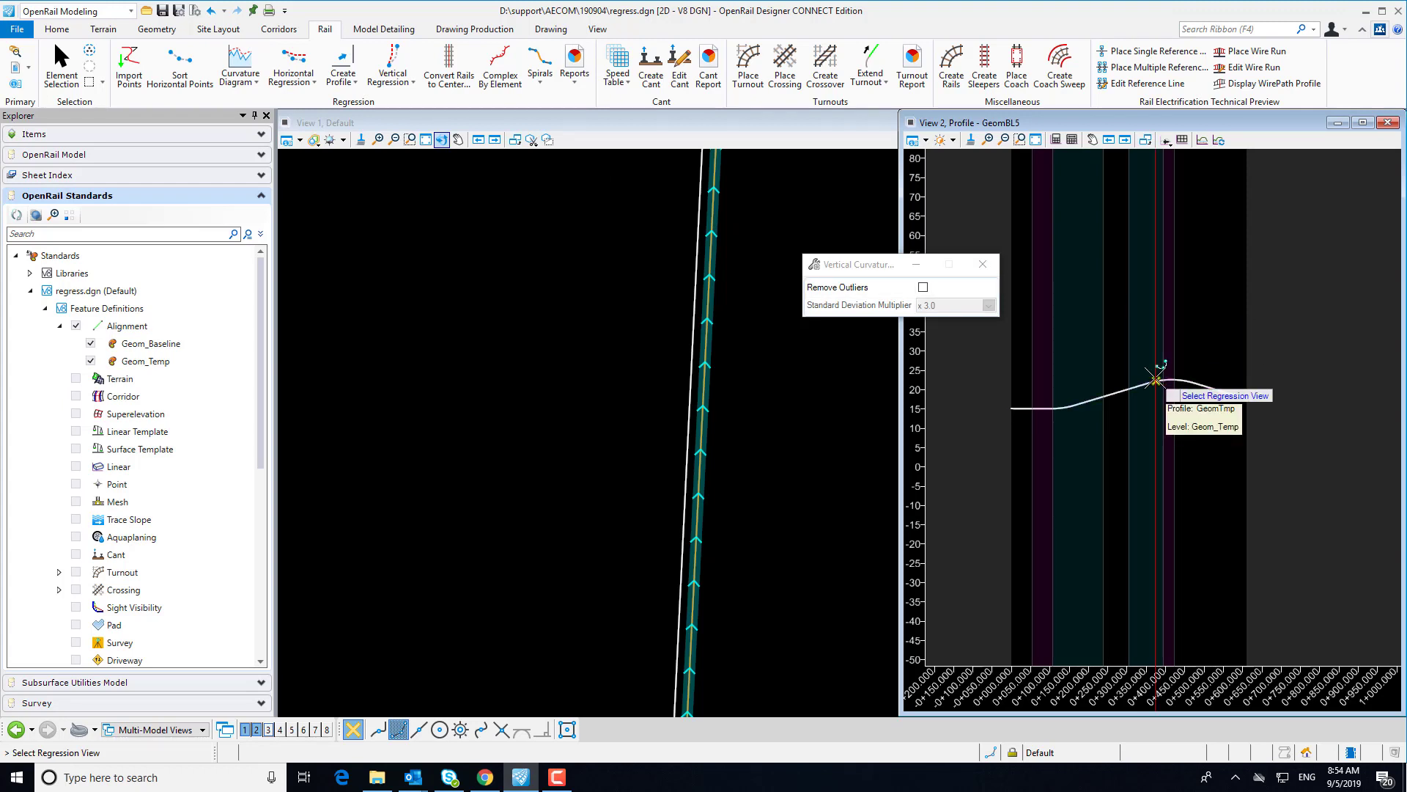
click(269, 730)
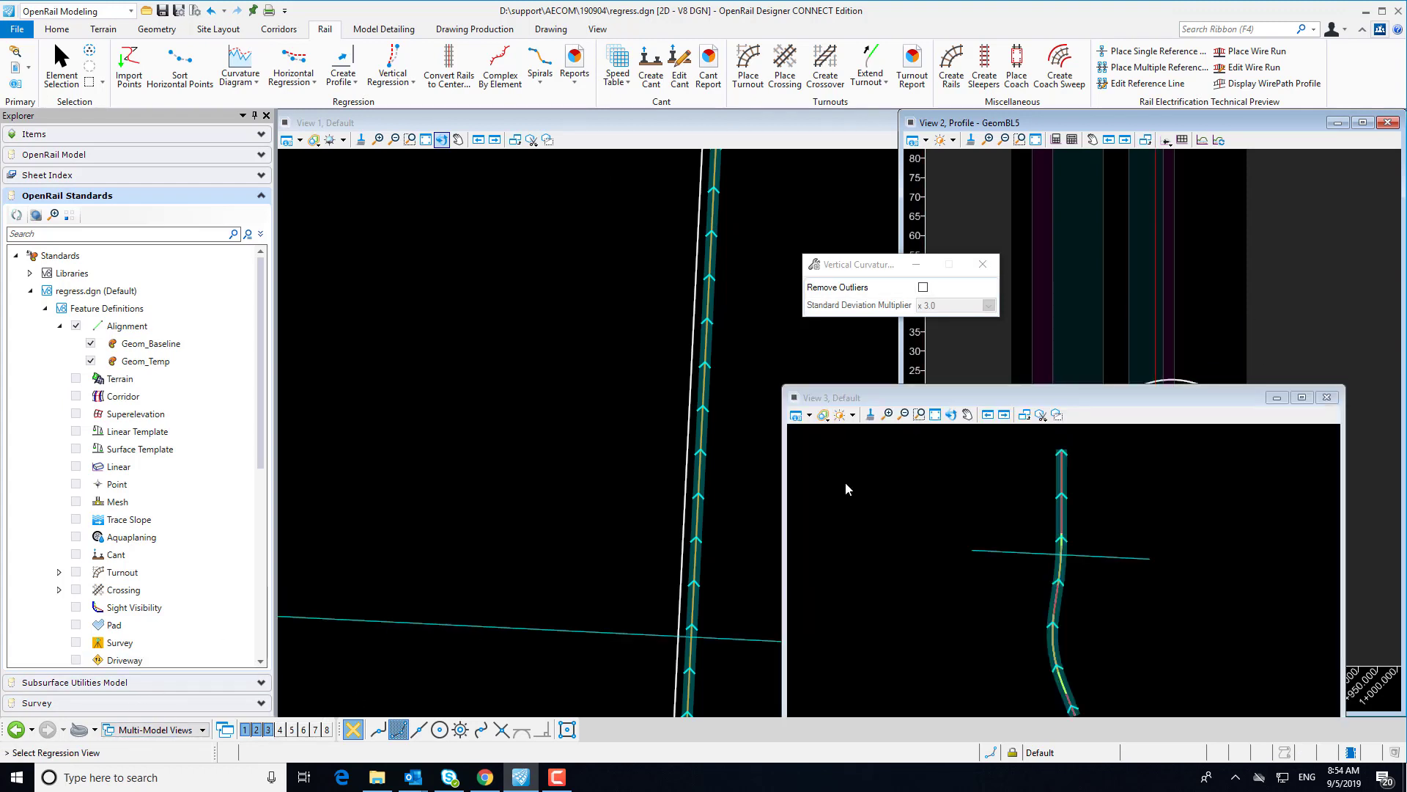
click(955, 516)
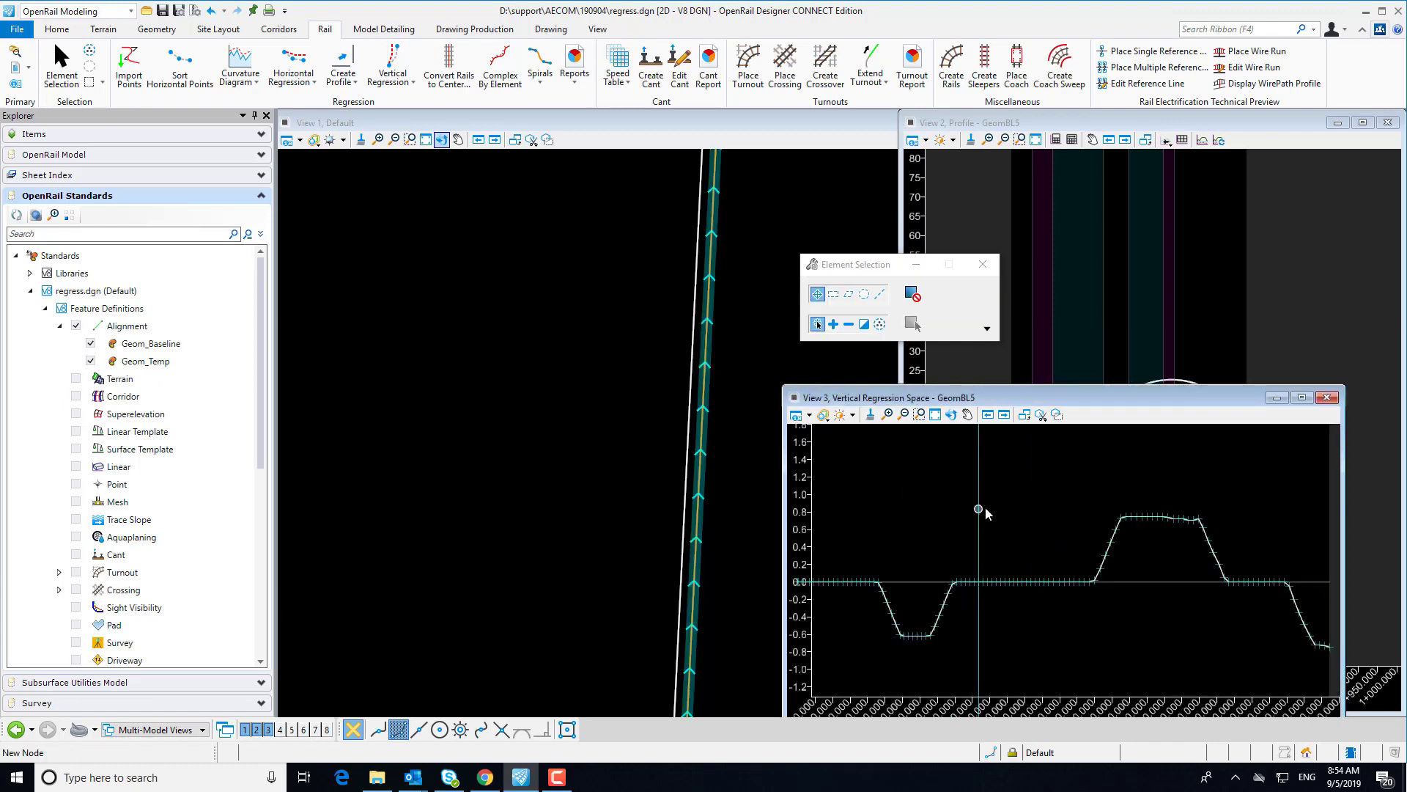
Arrange the profile view above the vertical regression view so both curves can be seen, and close the Element Selection dialog
drag(1022, 397, 1110, 394)
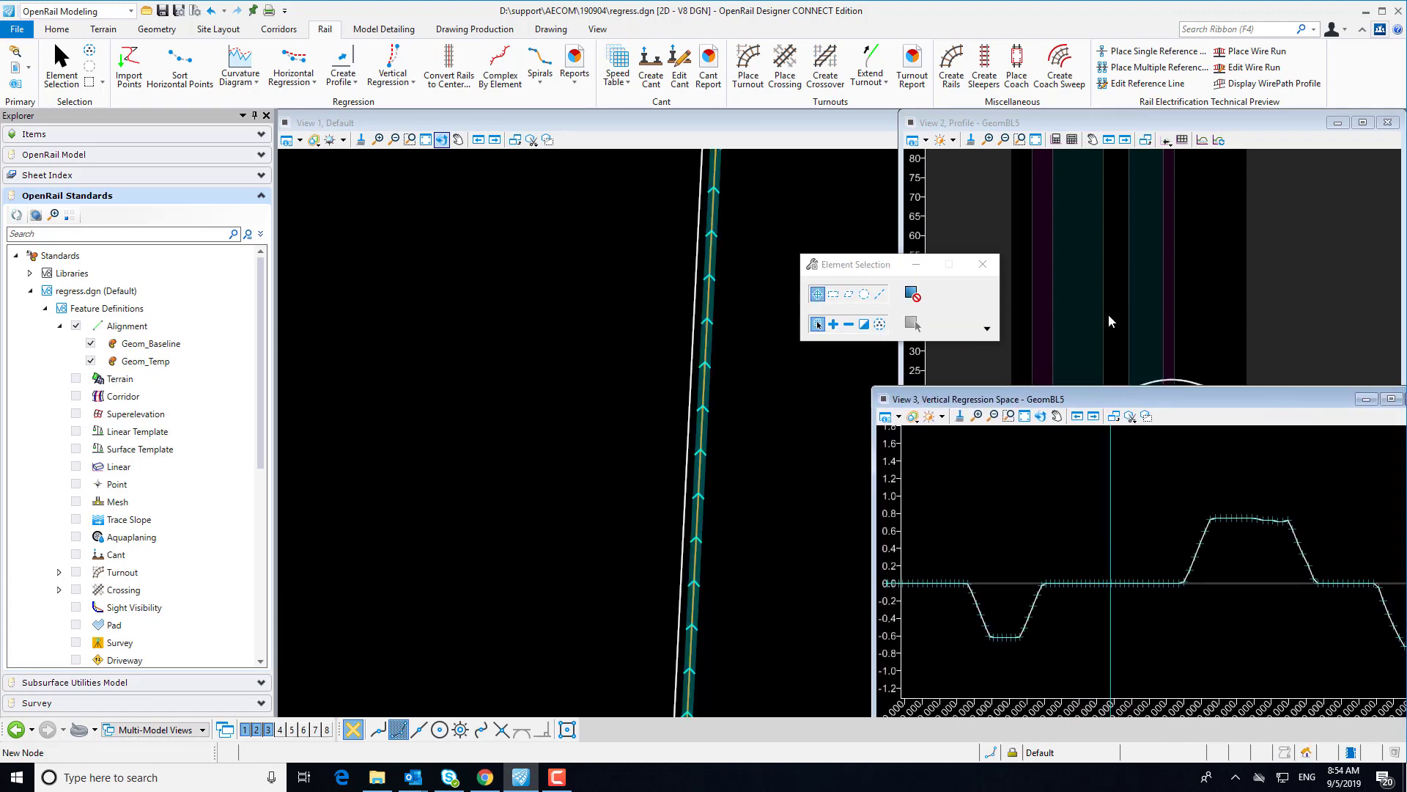
mouse_move(1109, 126)
mouse_down()
mouse_move(1087, 323)
mouse_move(1085, 138)
mouse_up()
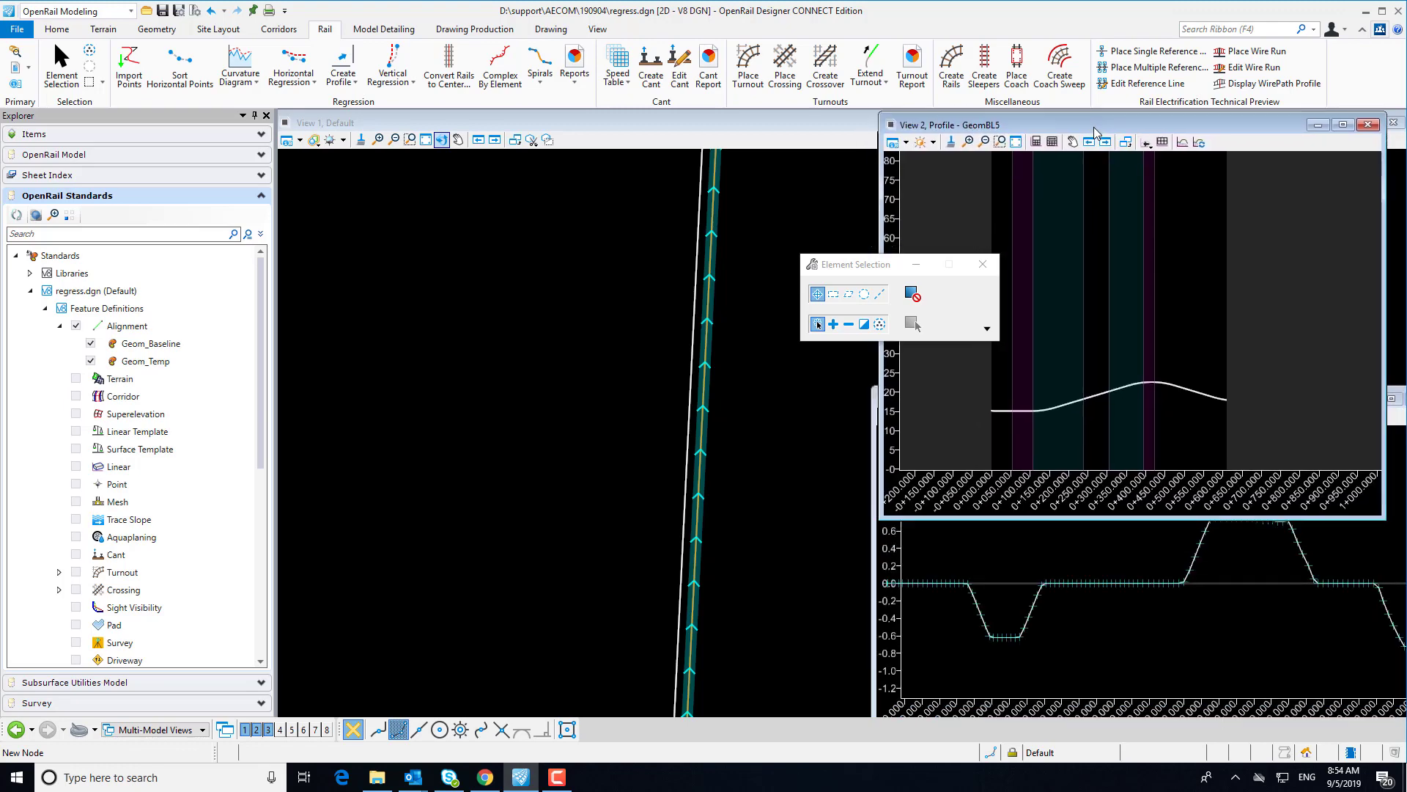
scroll(1103, 242, down, 2)
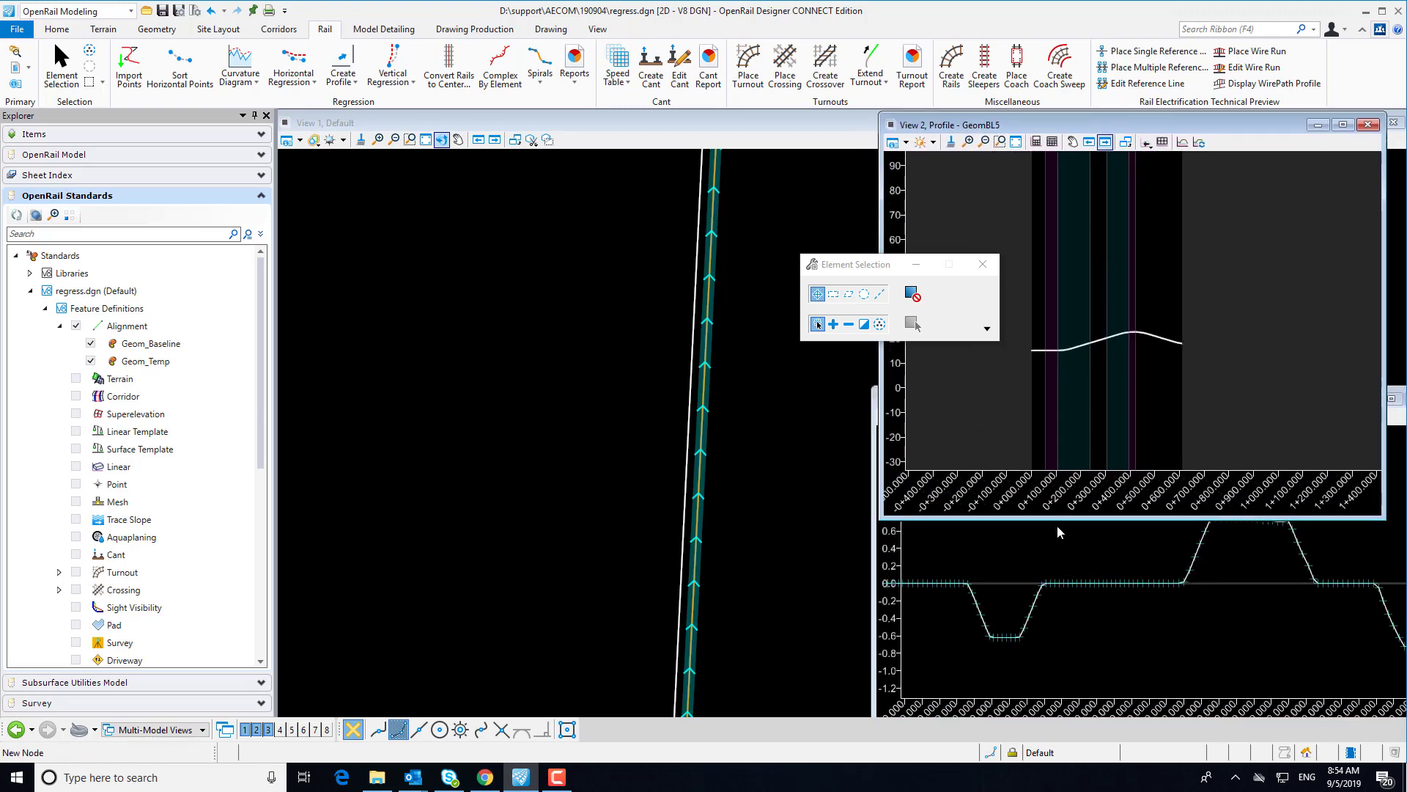
click(1209, 530)
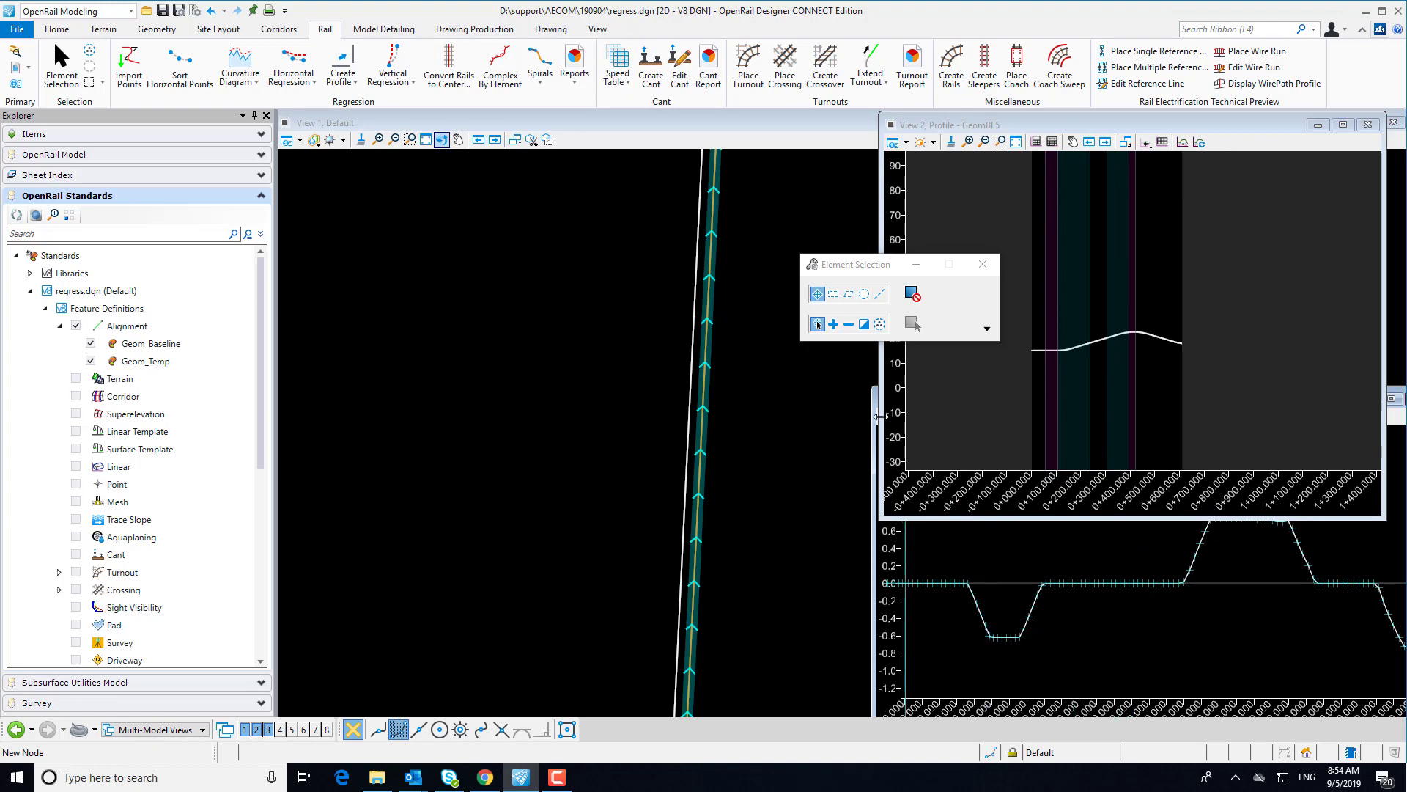
mouse_move(874, 384)
mouse_down()
mouse_move(853, 476)
mouse_move(869, 472)
mouse_move(879, 401)
mouse_up()
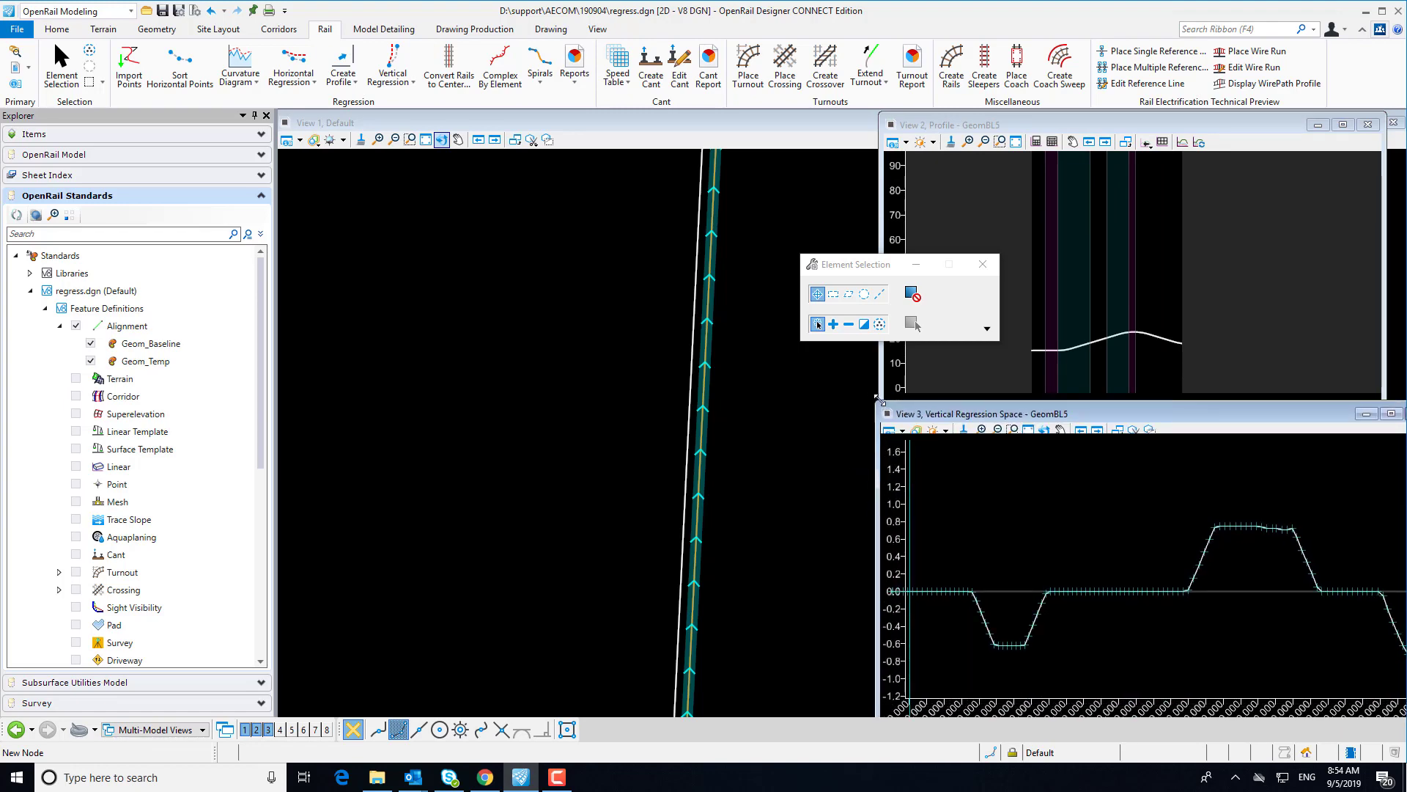
click(982, 265)
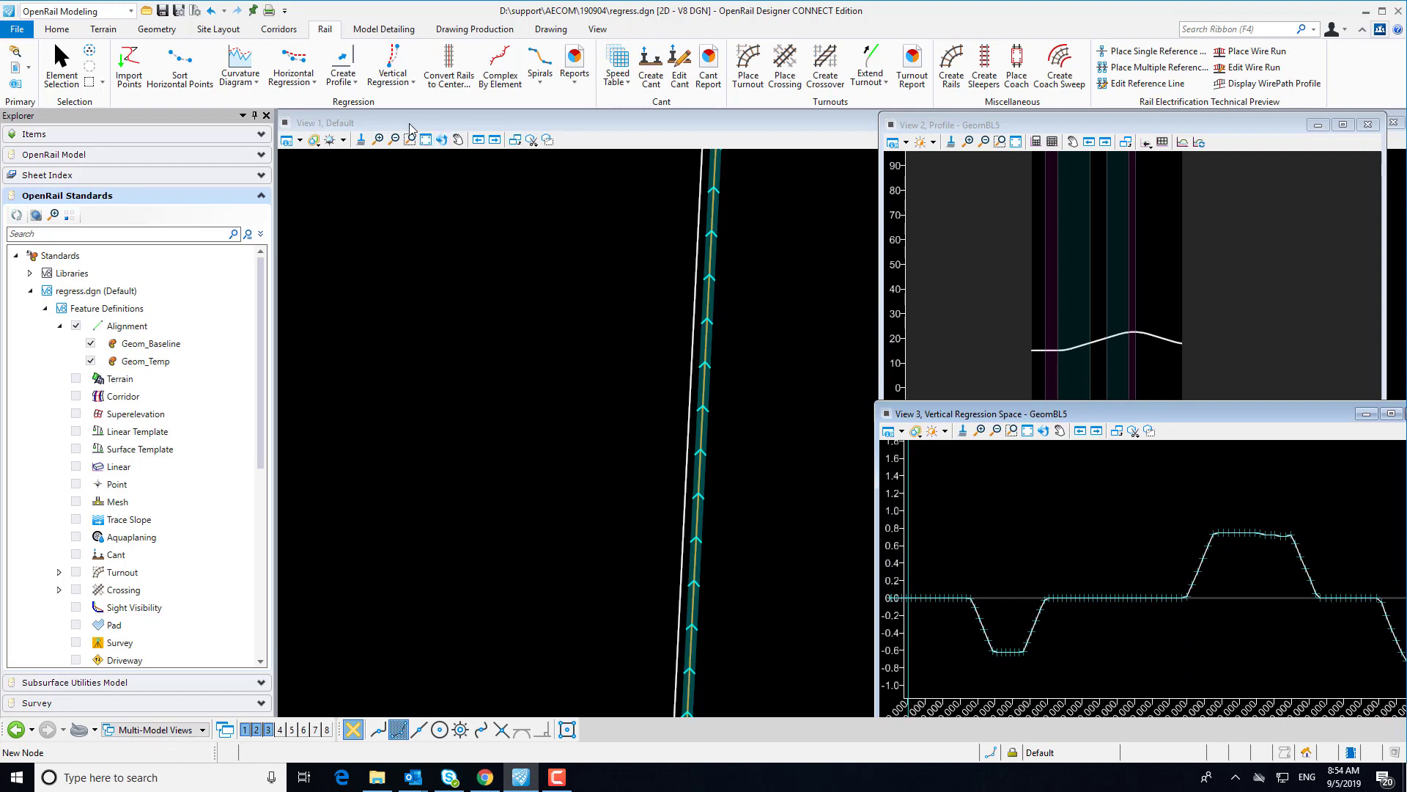
Set up a Quick Vertical Regression with the Parabola by Length curve type and the Geom_Baseline feature definition
click(405, 88)
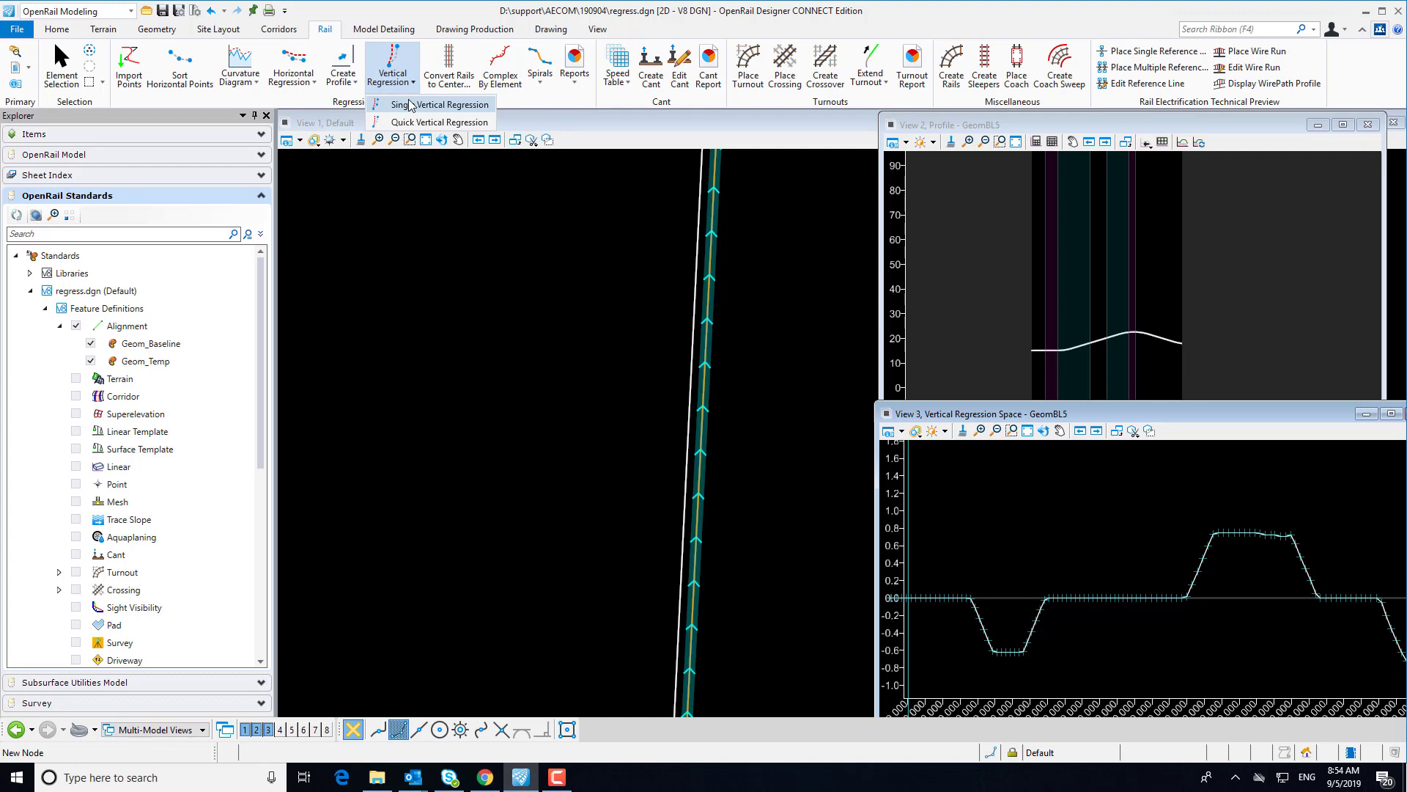
click(410, 105)
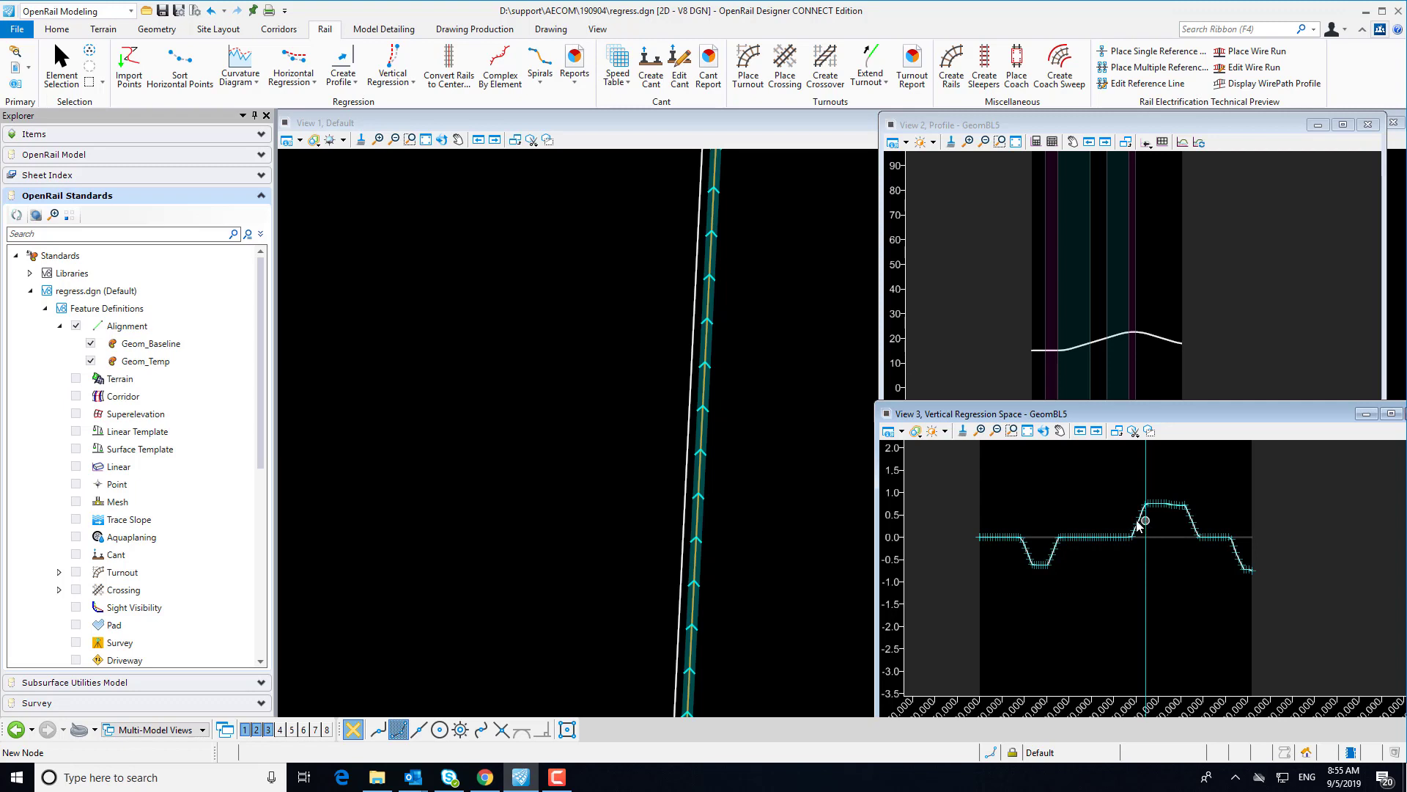
click(401, 85)
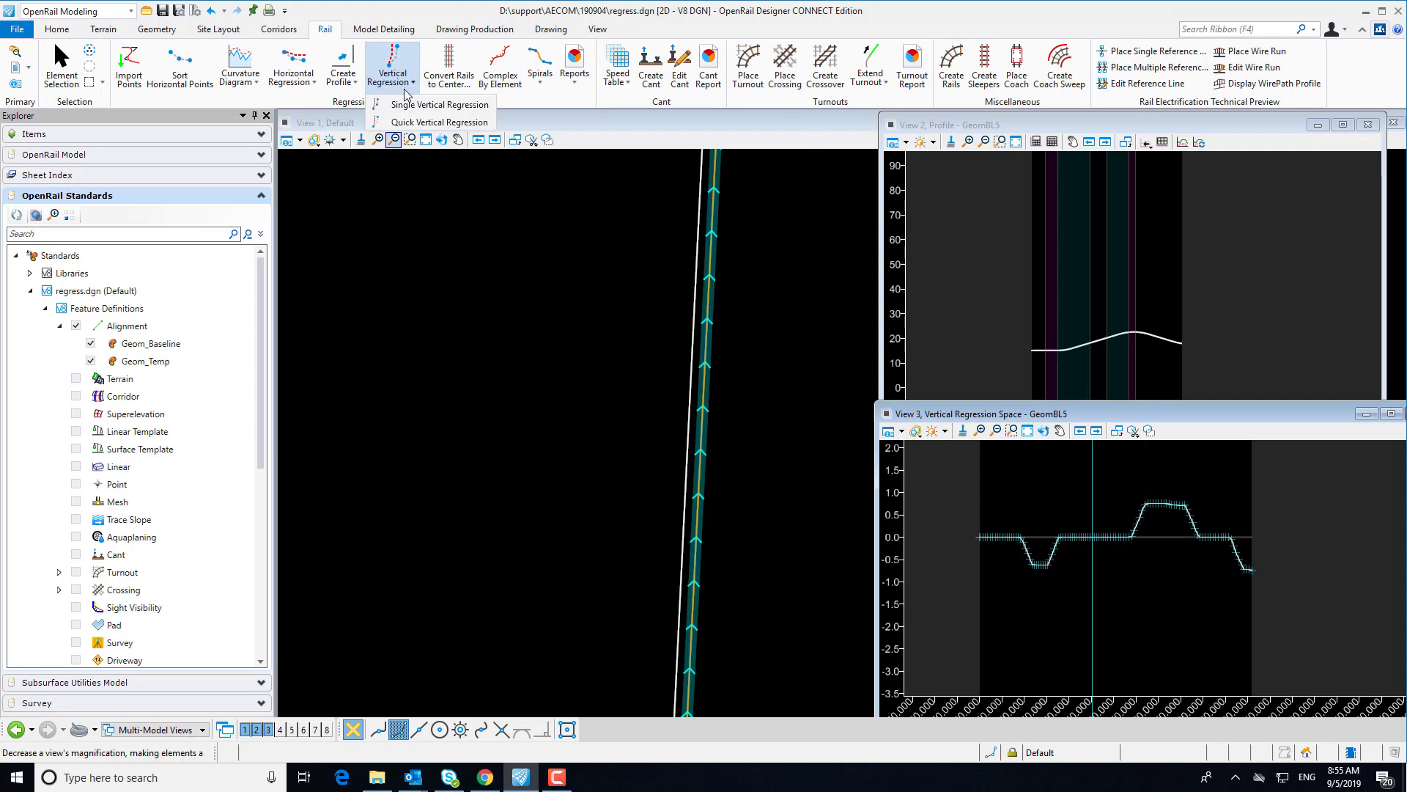
click(475, 122)
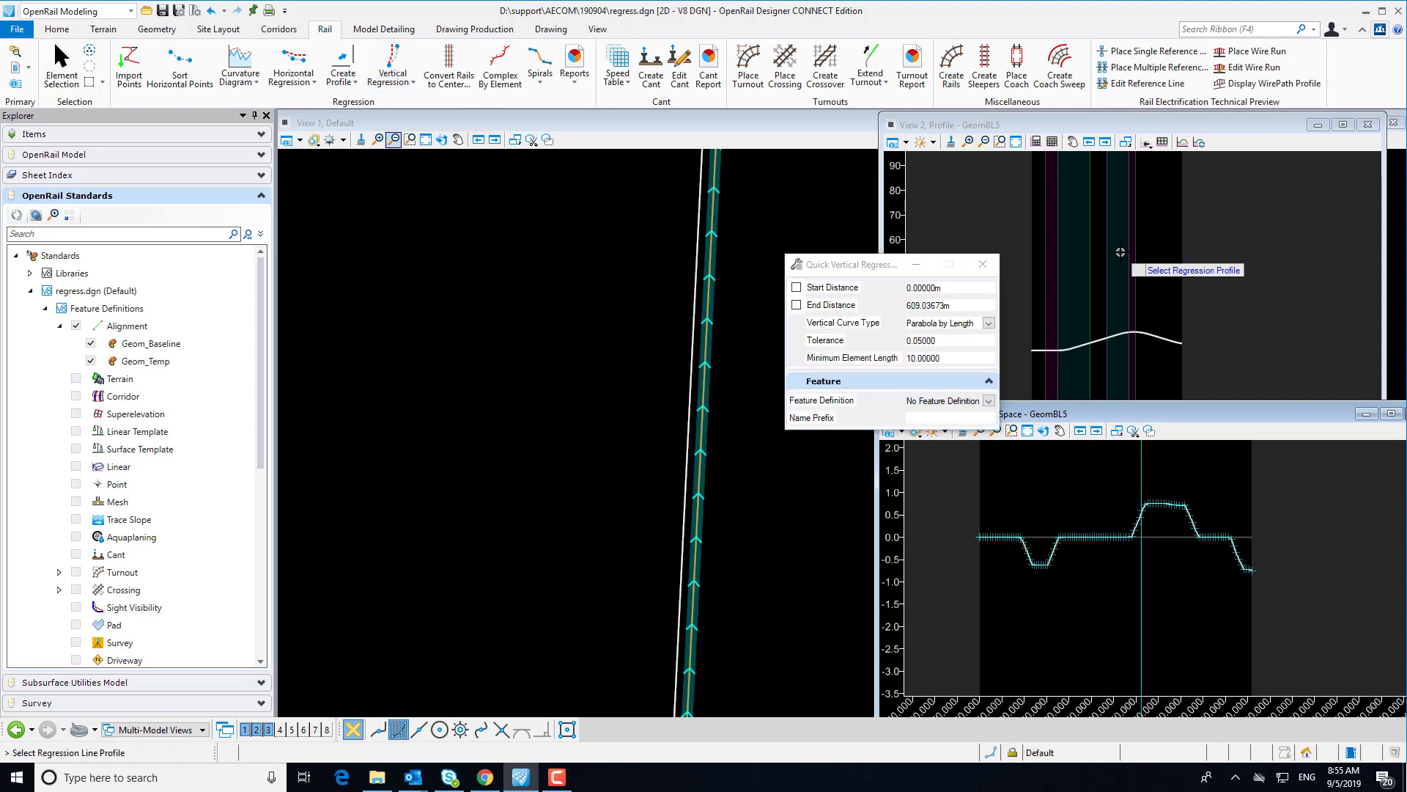
click(988, 323)
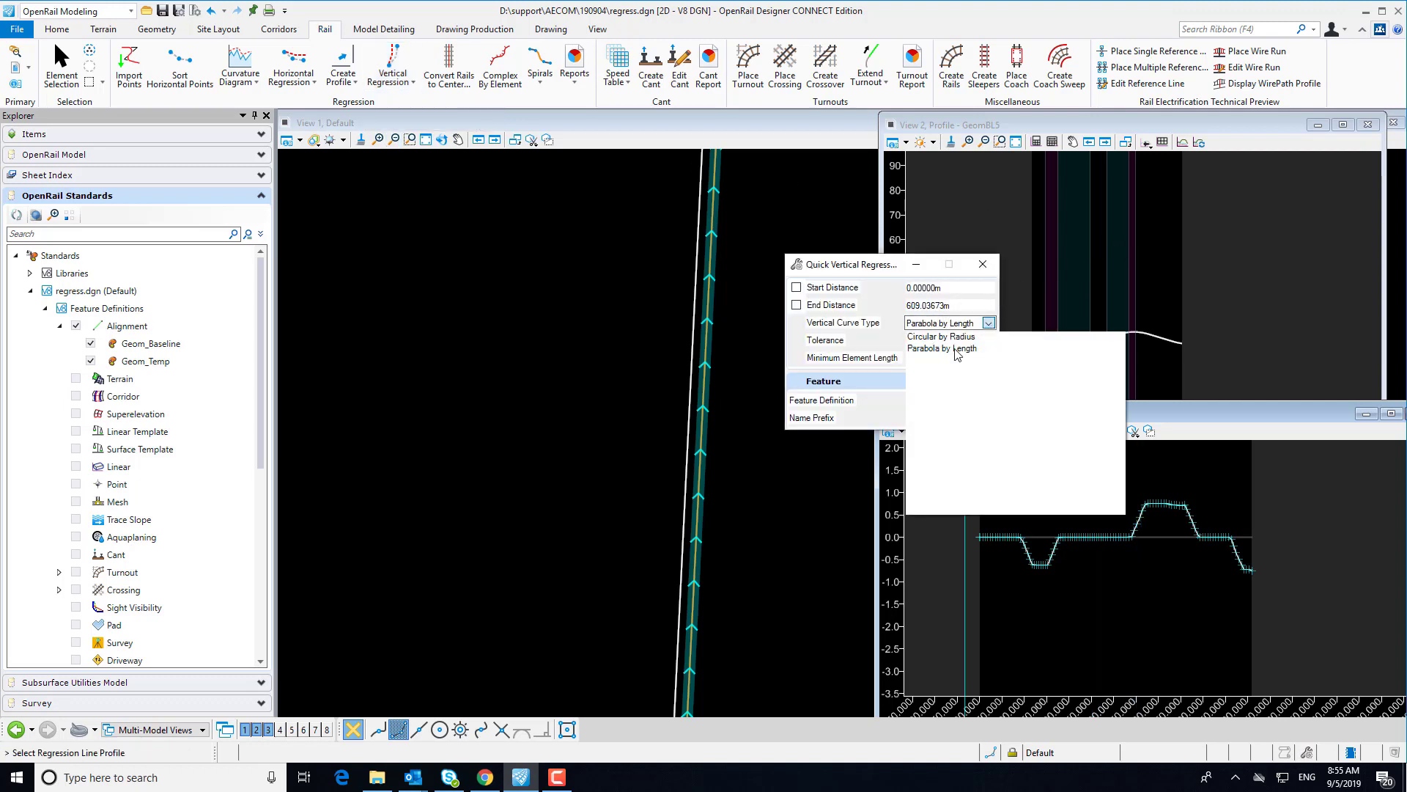
click(962, 348)
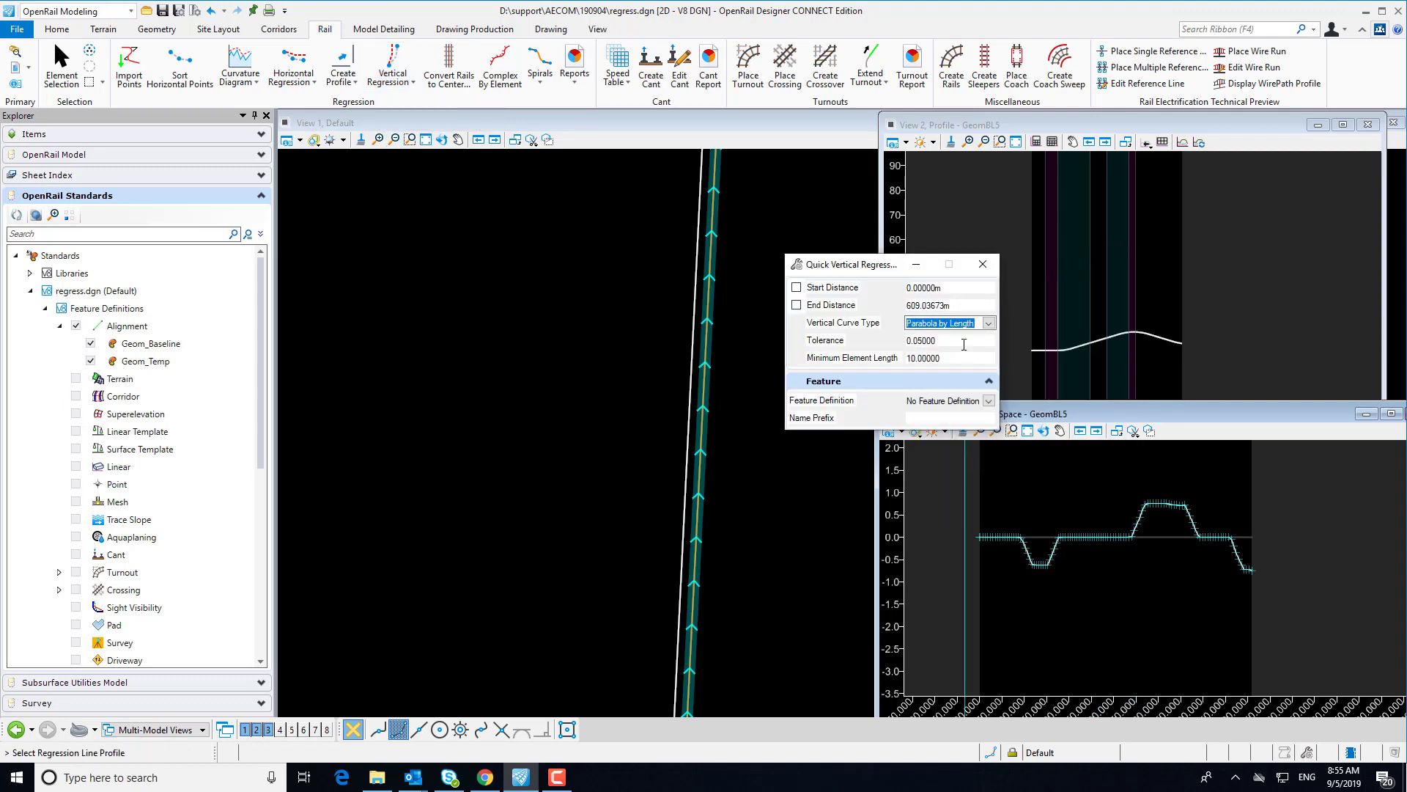
click(988, 400)
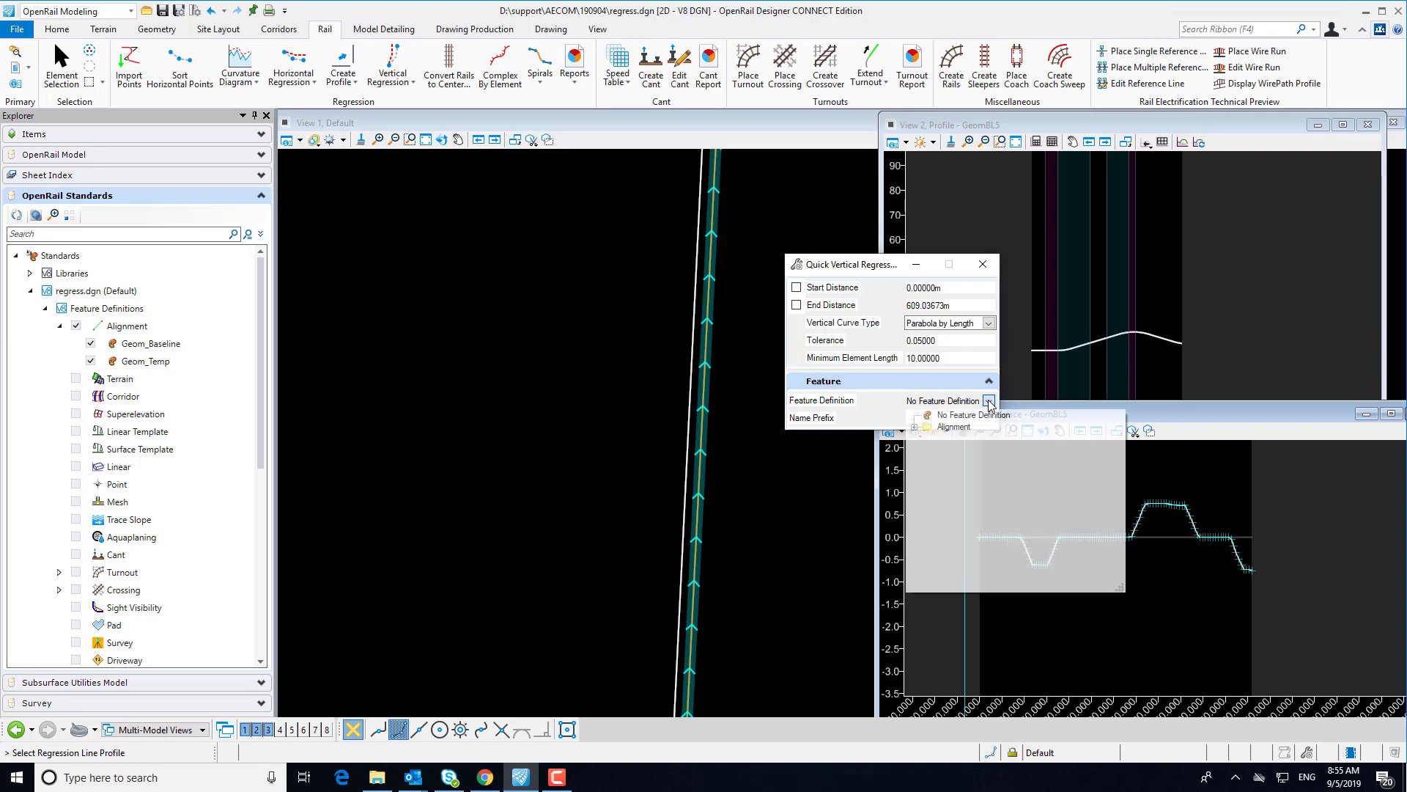
click(915, 427)
click(966, 448)
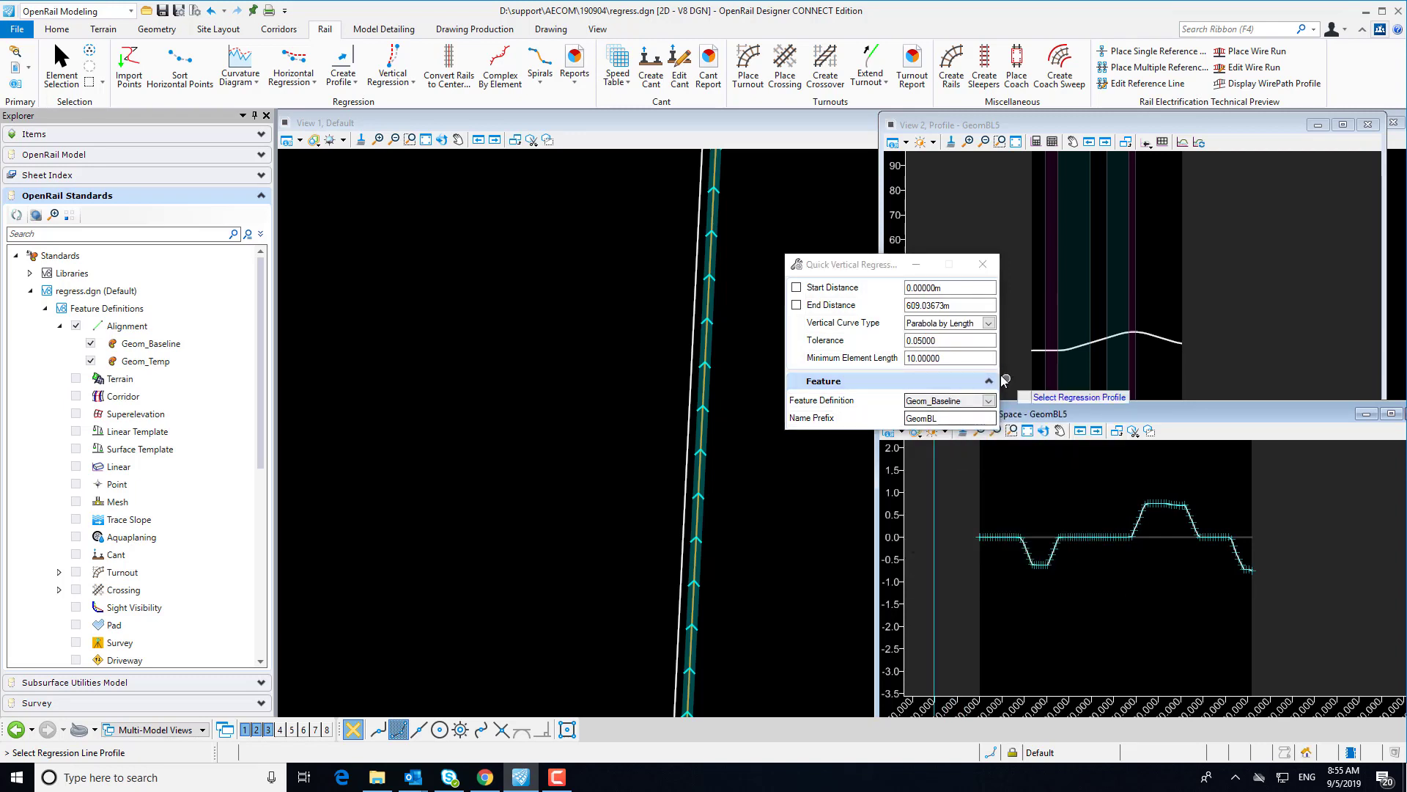
Try to fit a quick vertical regression to the profile, locking its start and end to the profile's full length
scroll(1080, 256, down, 1)
scroll(1053, 365, up, 1)
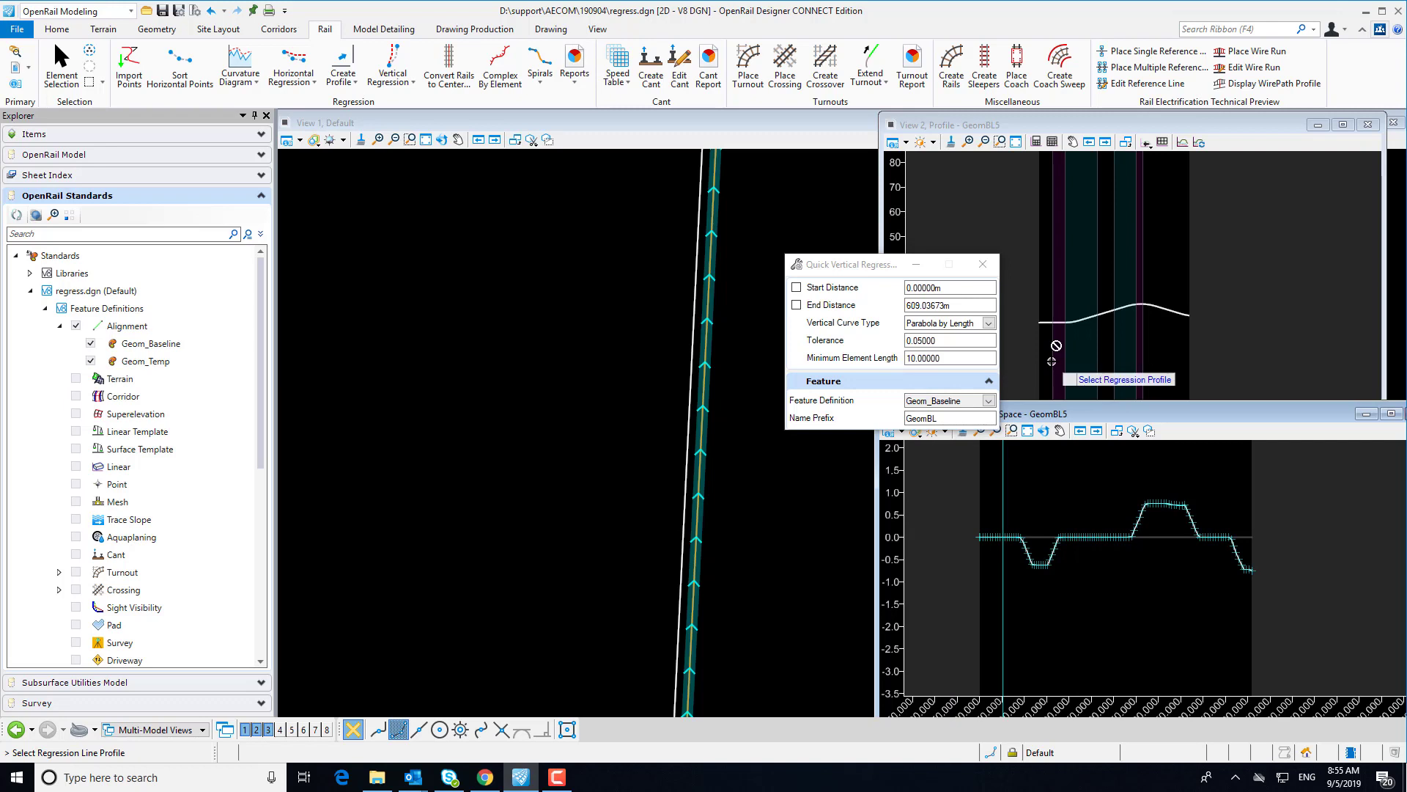
scroll(1051, 361, up, 1)
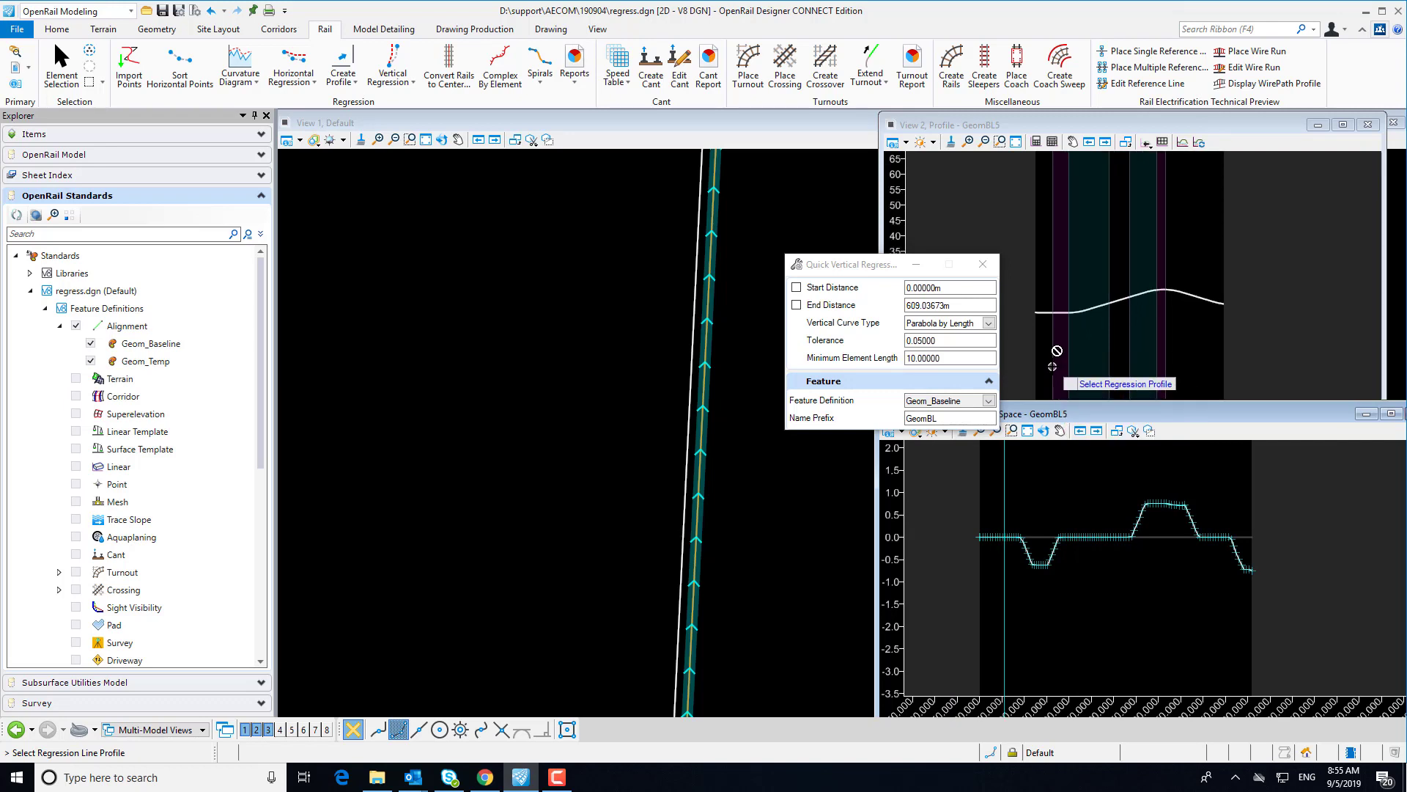
click(1099, 313)
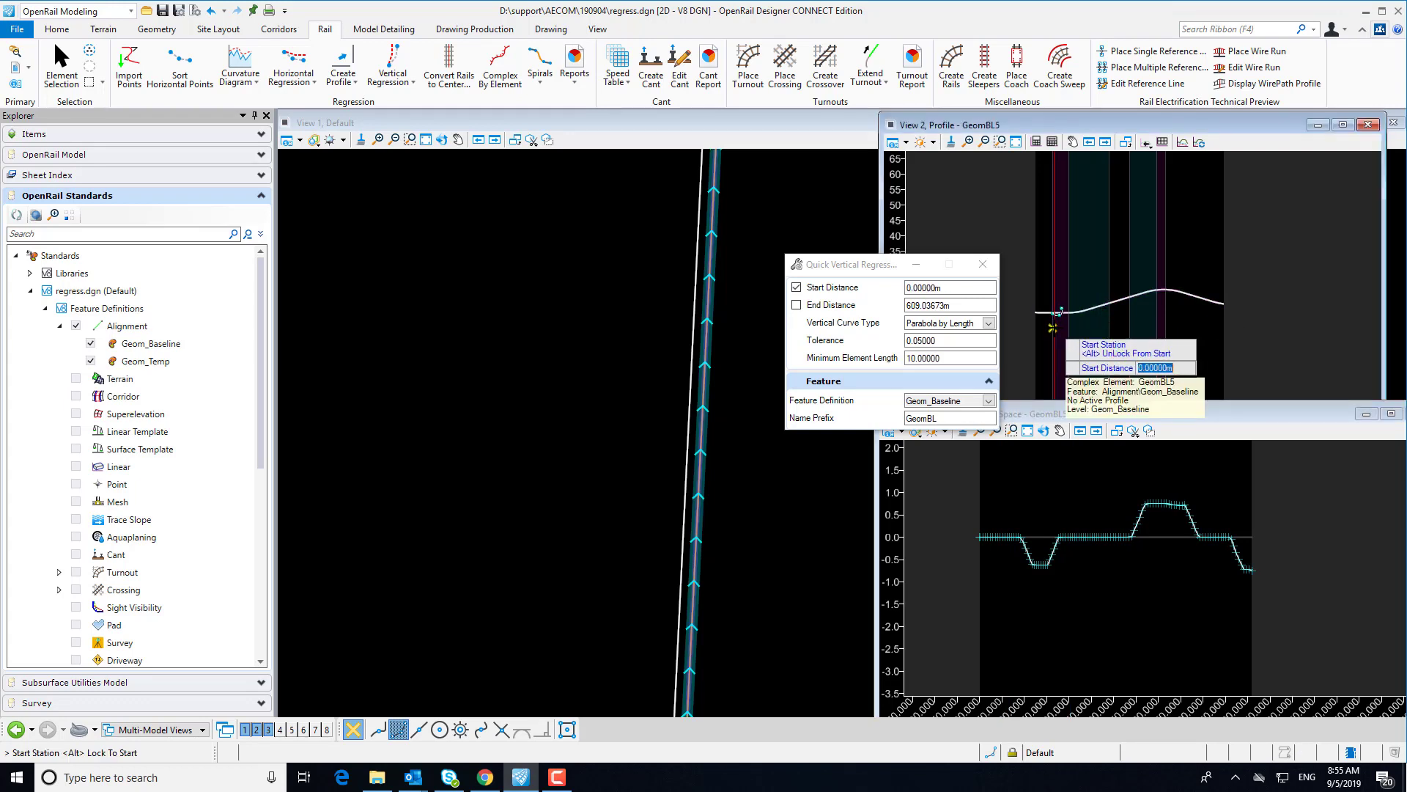
click(1059, 312)
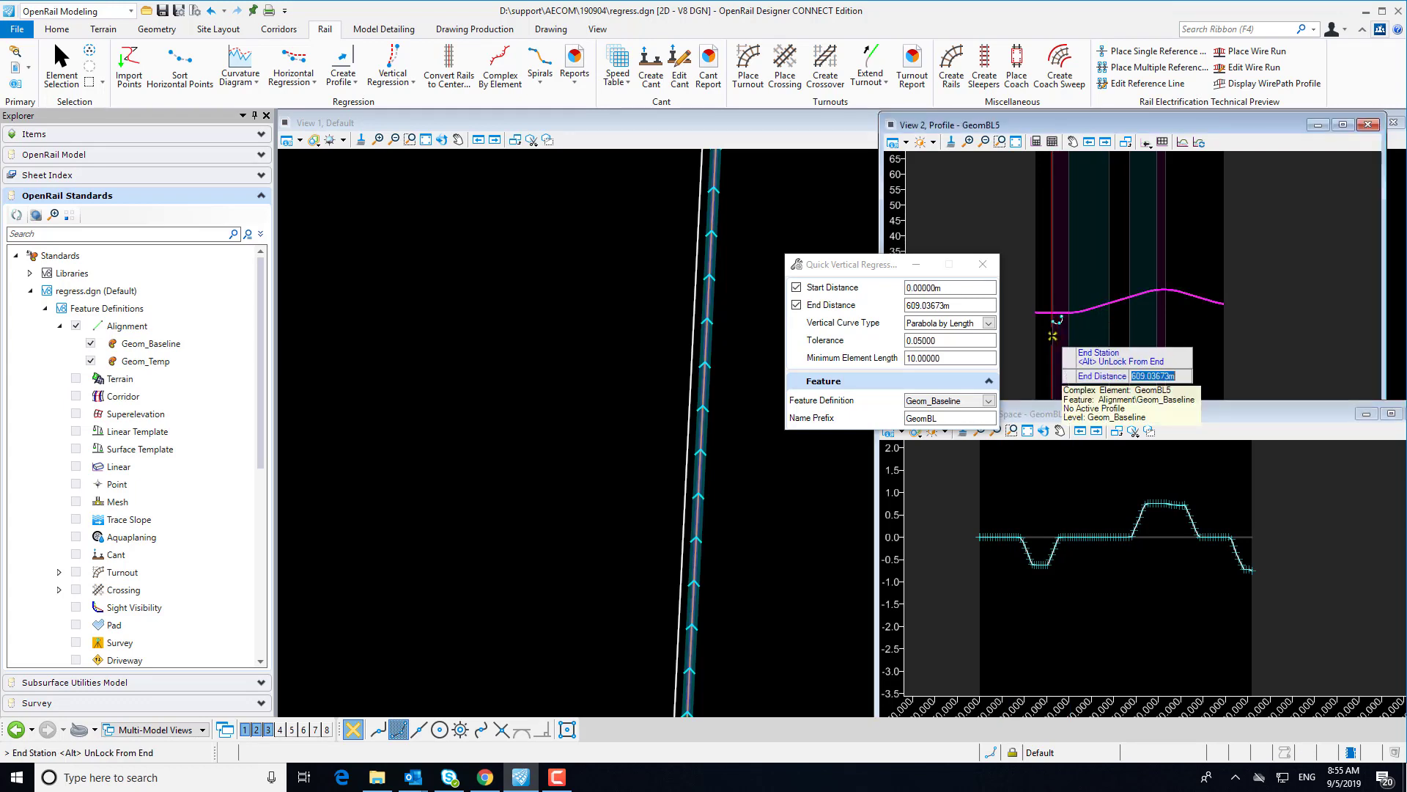
click(1058, 320)
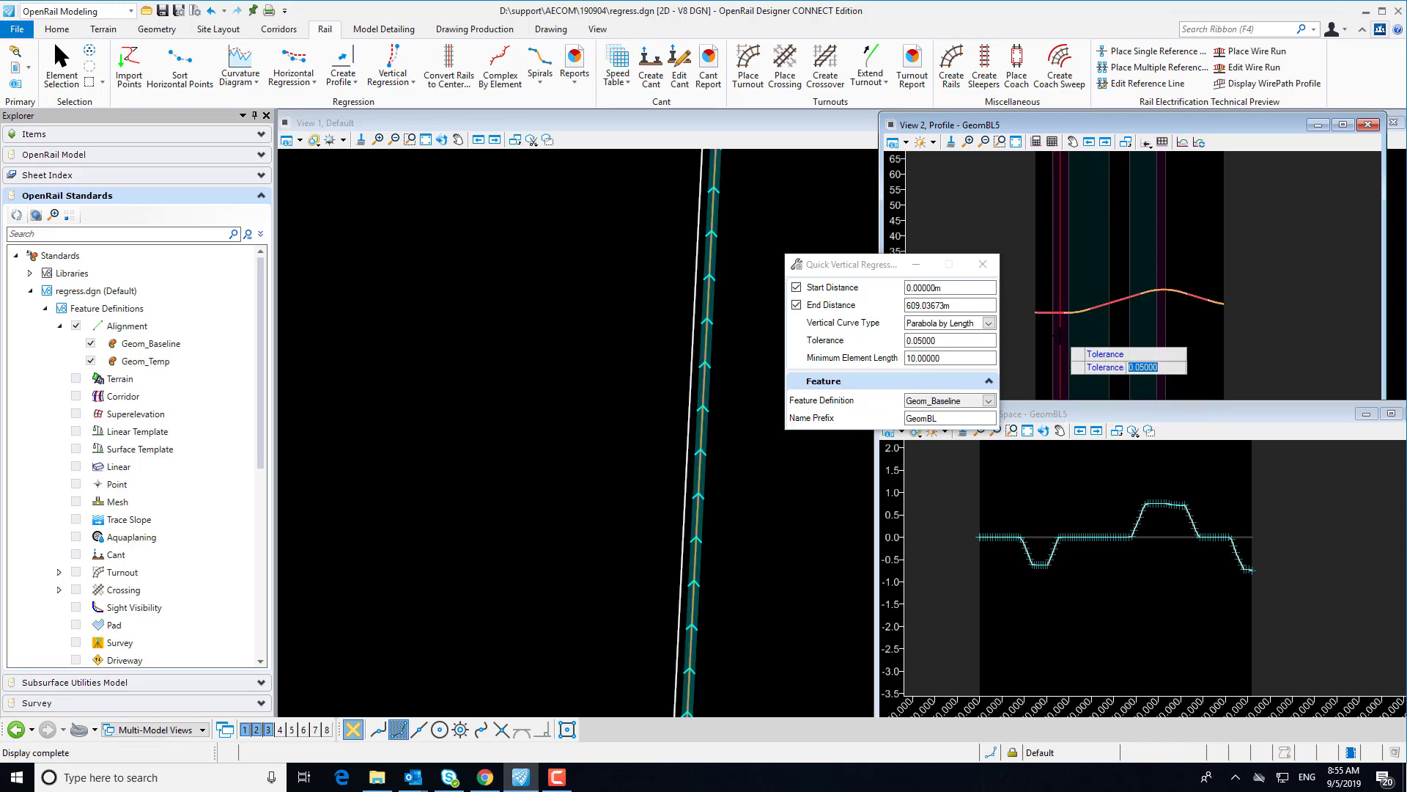
right_click(1114, 335)
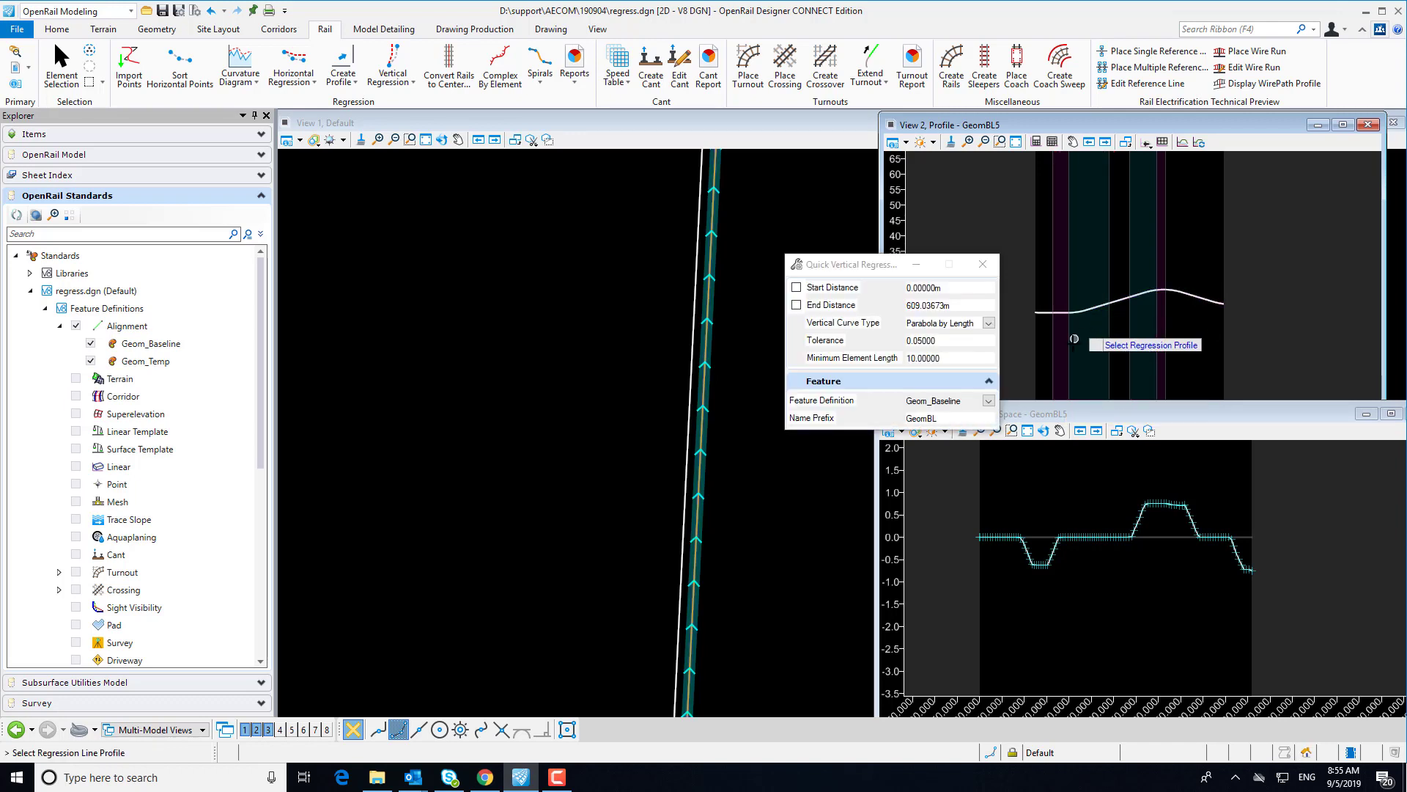
Turn off the Geom_Temp feature definition's display and maximize View 2 so the whole regressed profile is in view
scroll(1074, 339, up, 1)
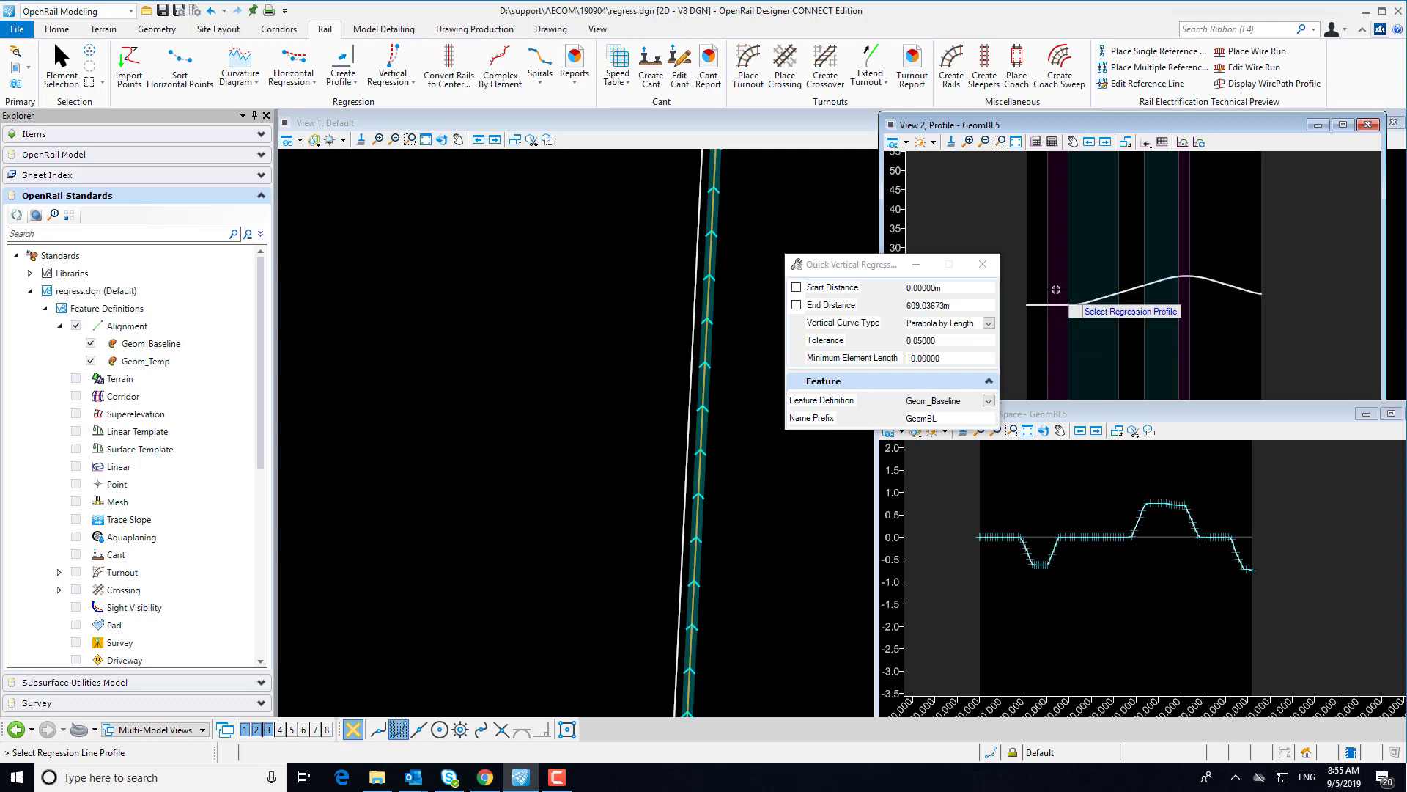
scroll(1055, 290, up, 1)
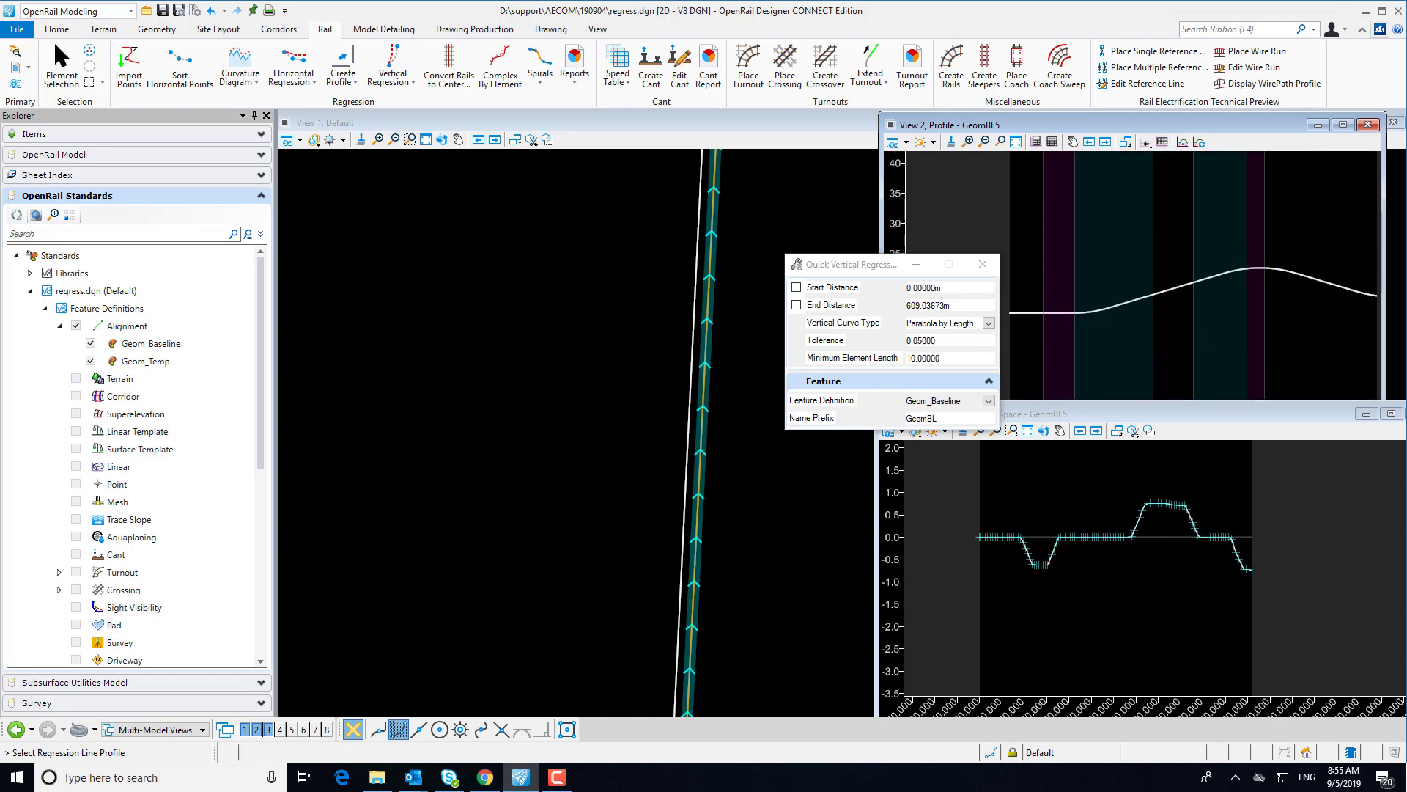
scroll(1131, 333, down, 1)
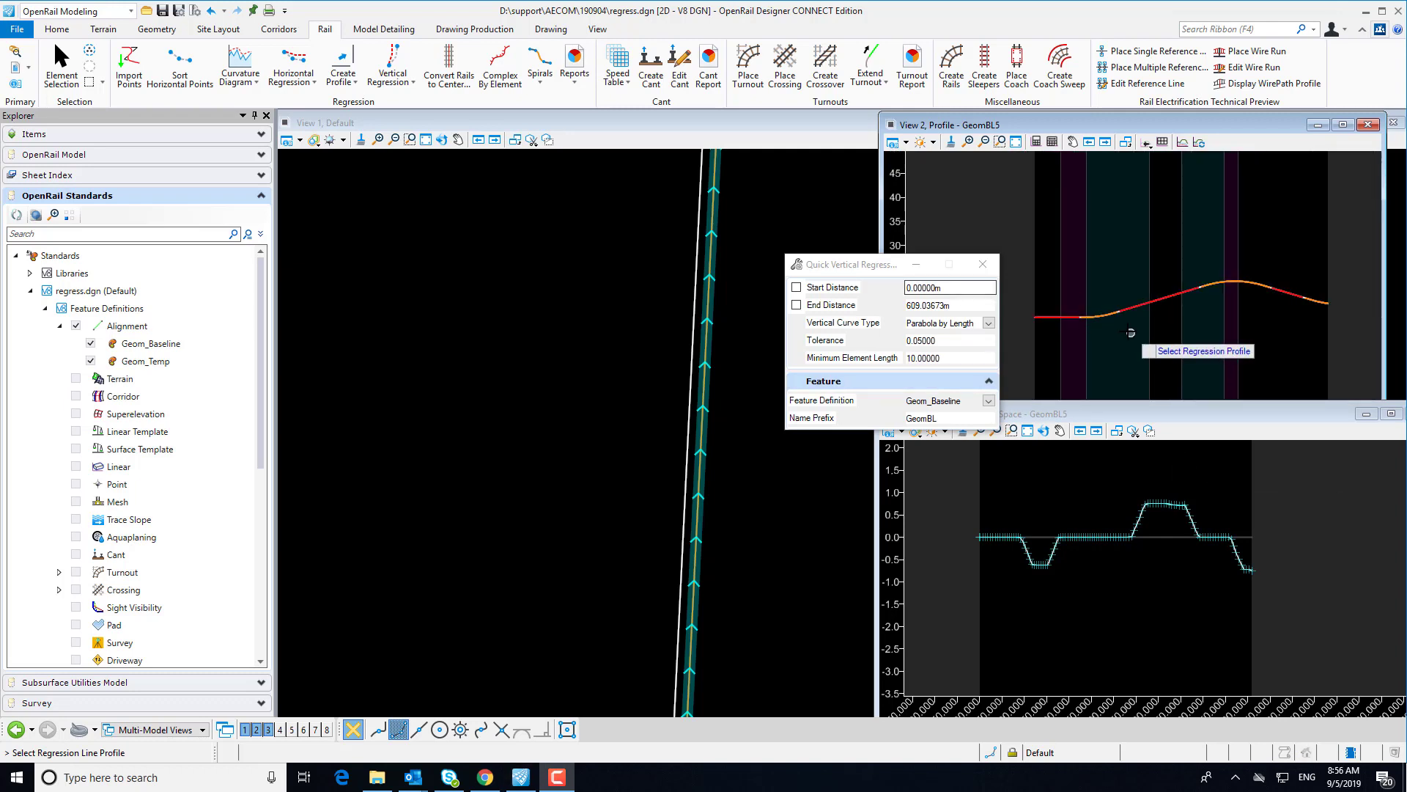
scroll(1131, 333, up, 2)
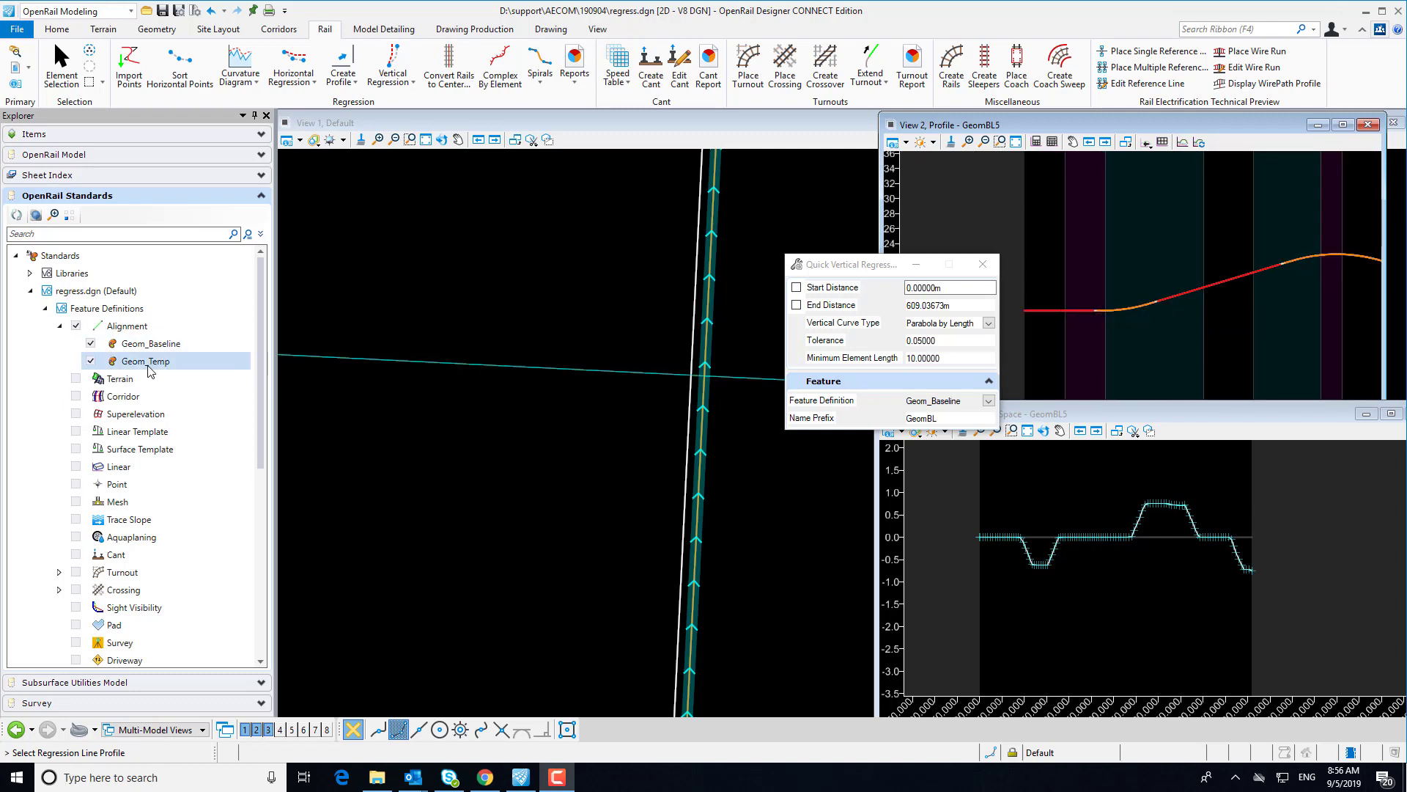
click(91, 362)
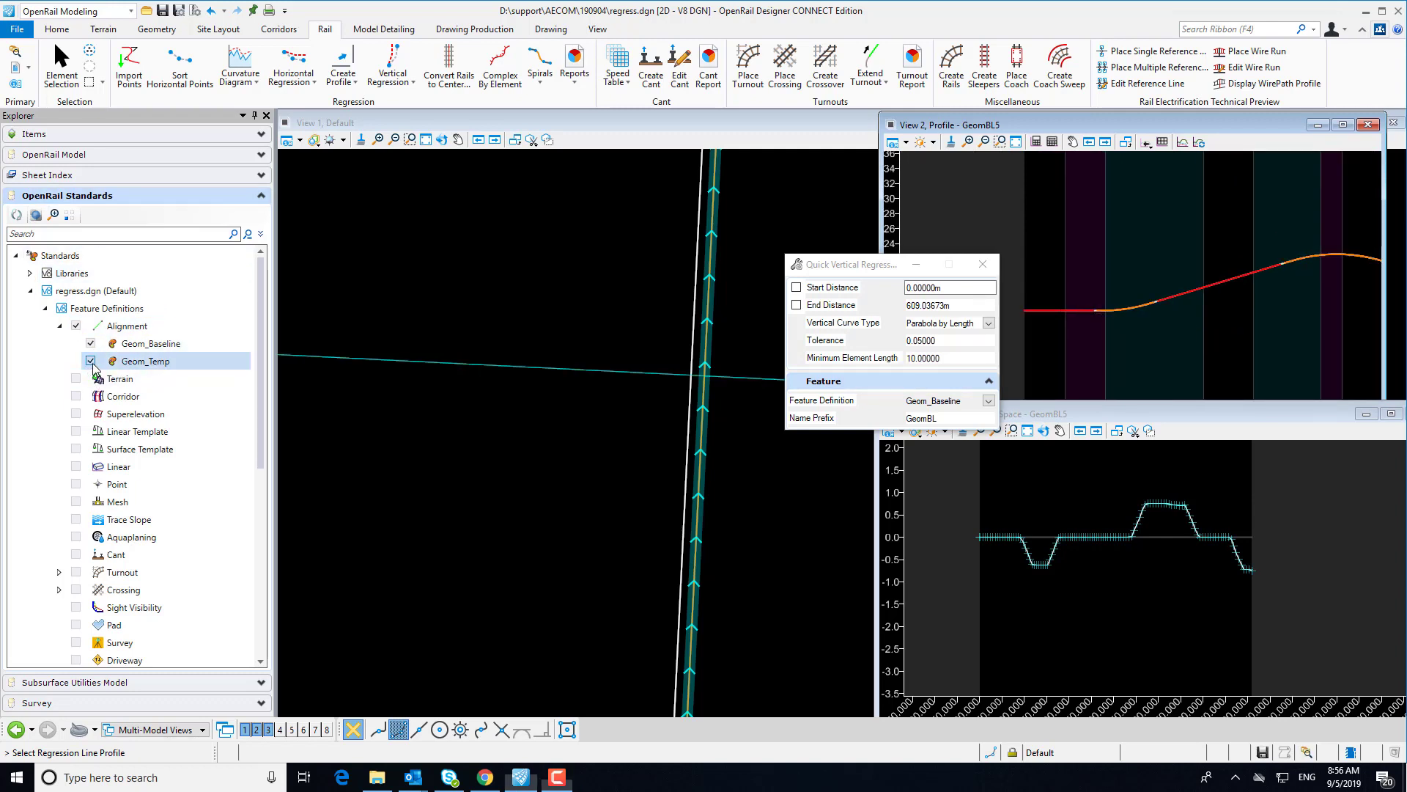
click(1339, 127)
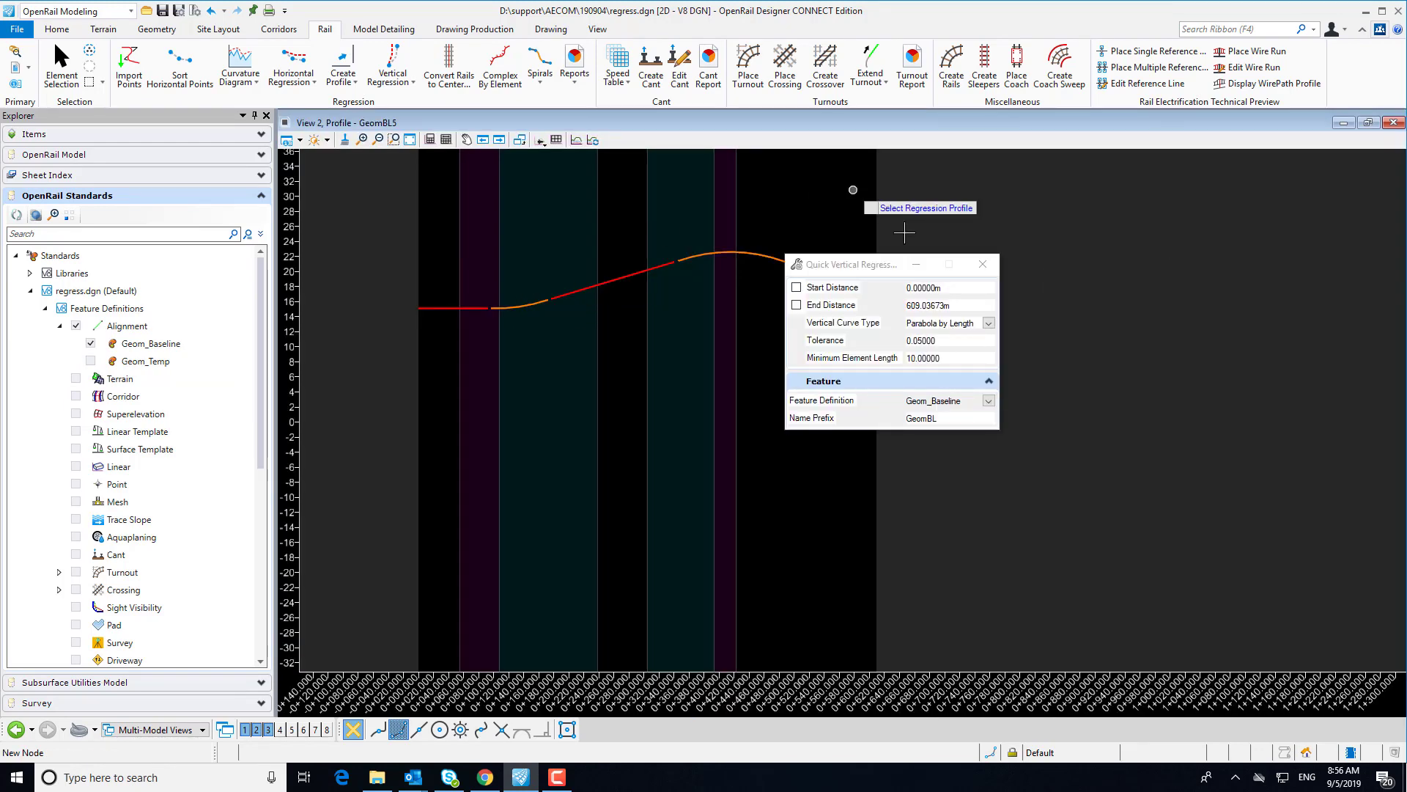
scroll(518, 269, up, 2)
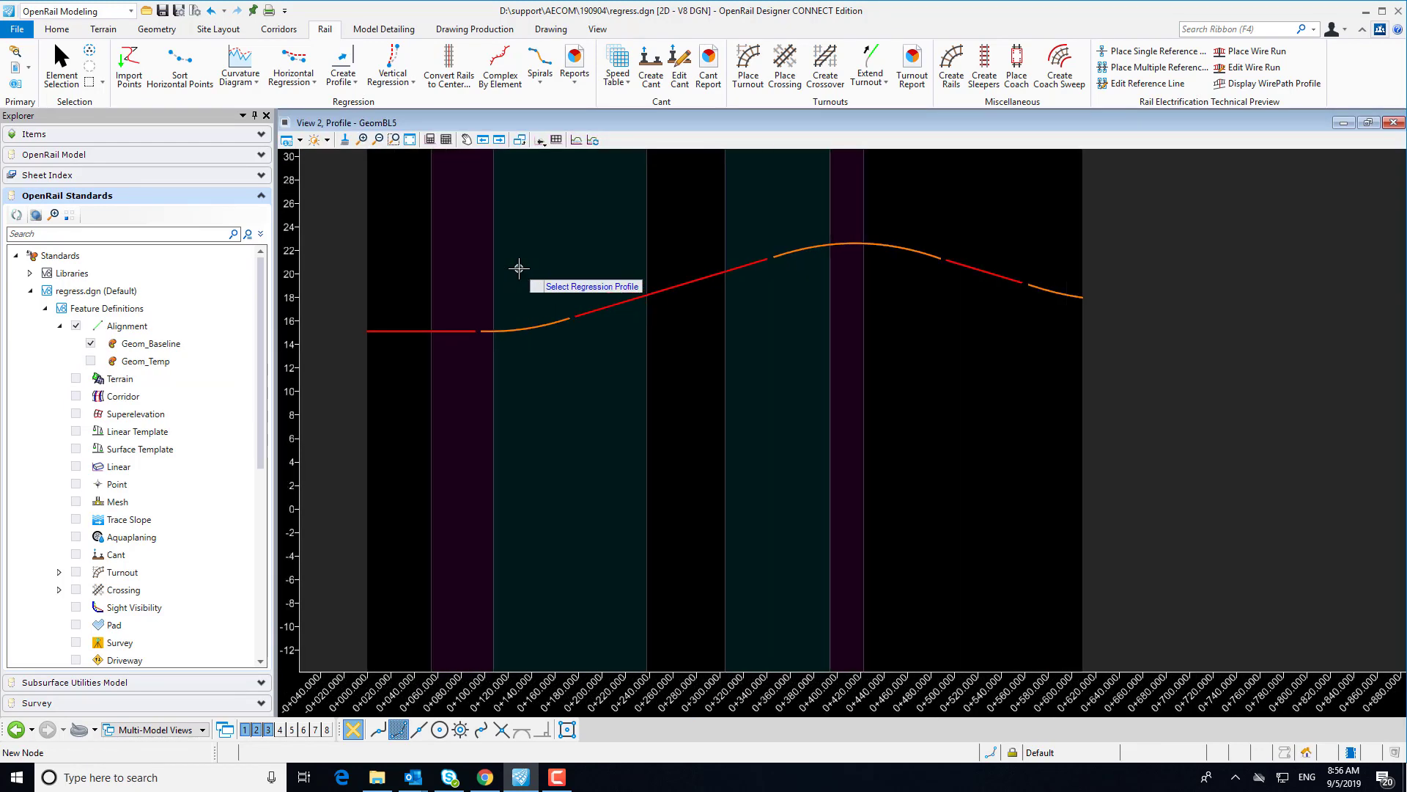
scroll(518, 268, down, 1)
middle_drag(540, 257, 603, 312)
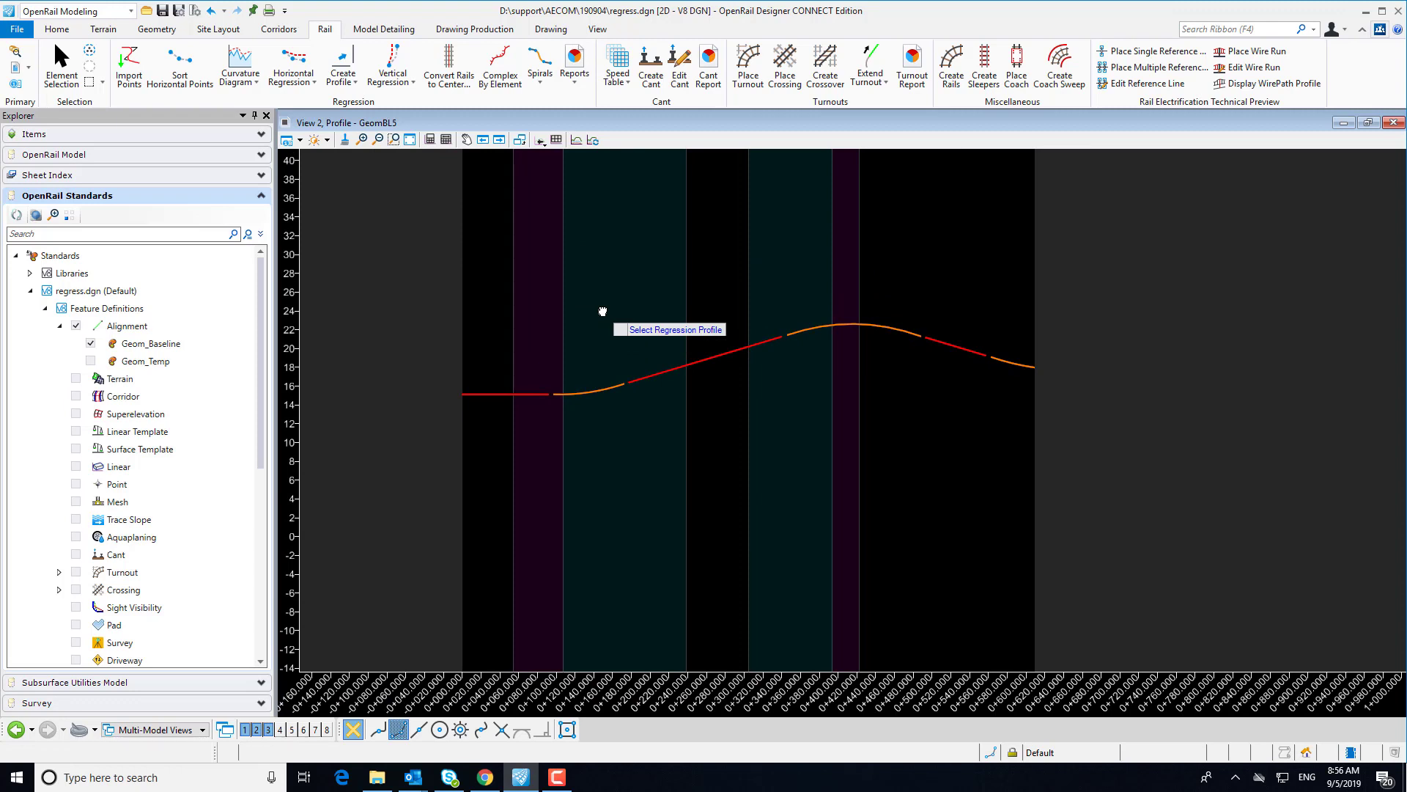
Examine the regressed vertical elements one by one: the flat tangent, the first sag curve and the rising tangent
click(62, 74)
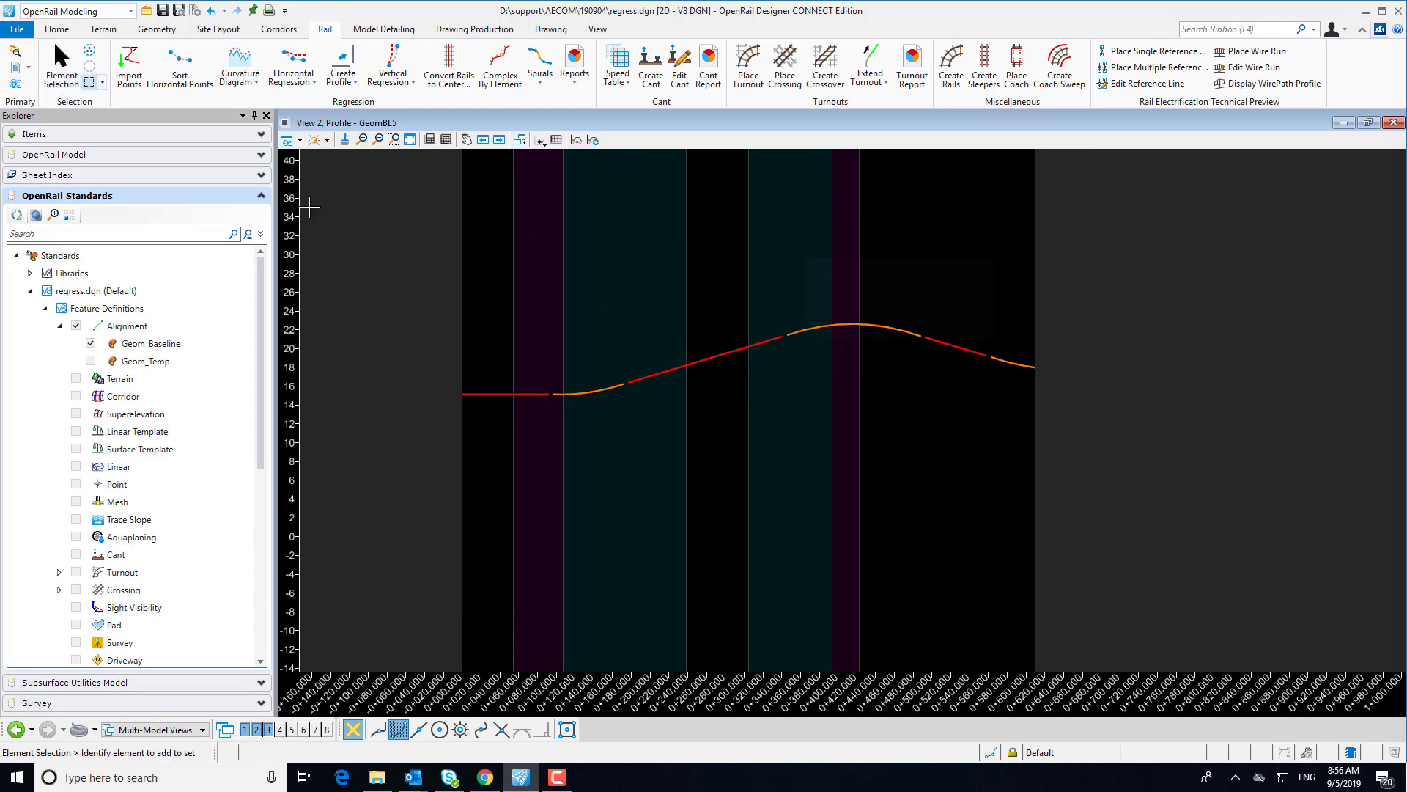
click(510, 399)
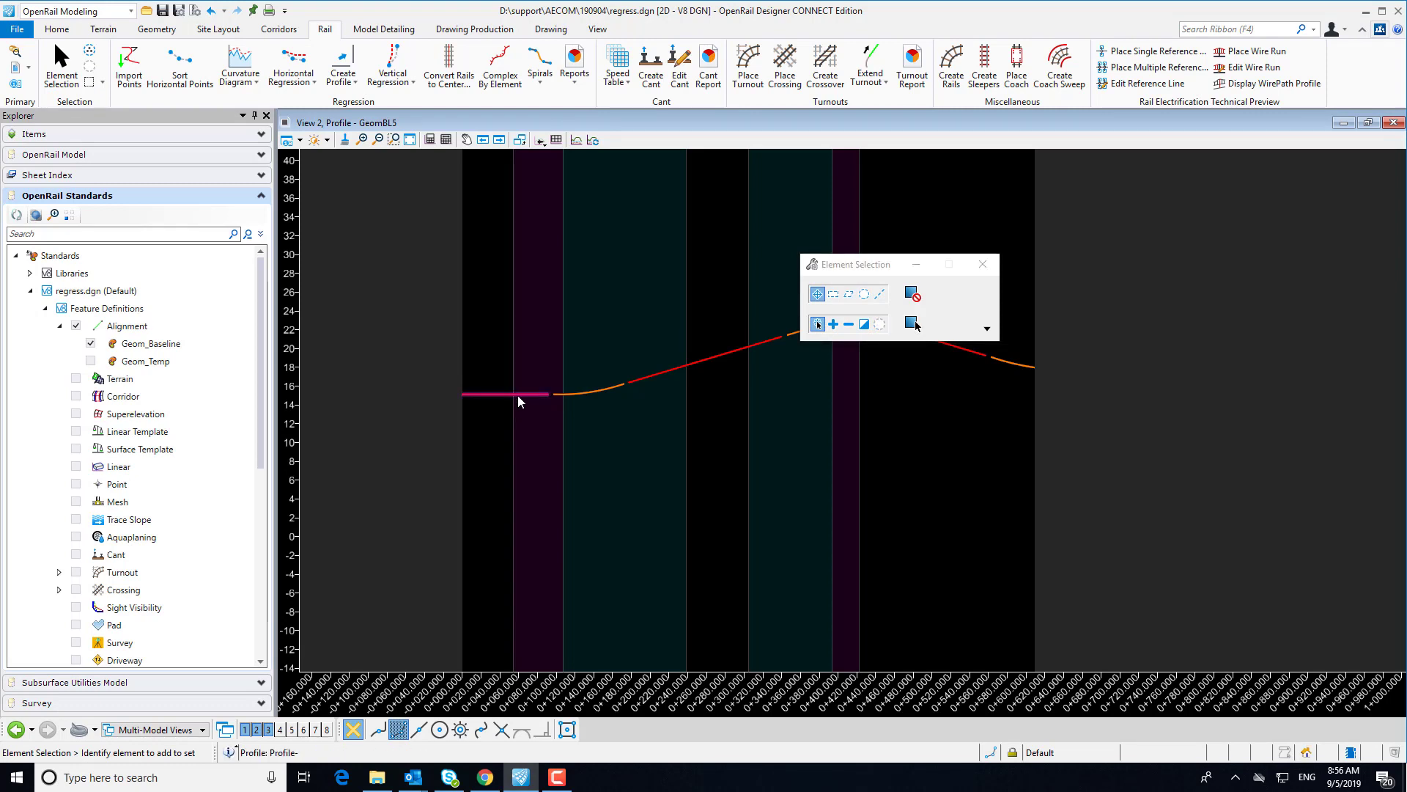
click(598, 393)
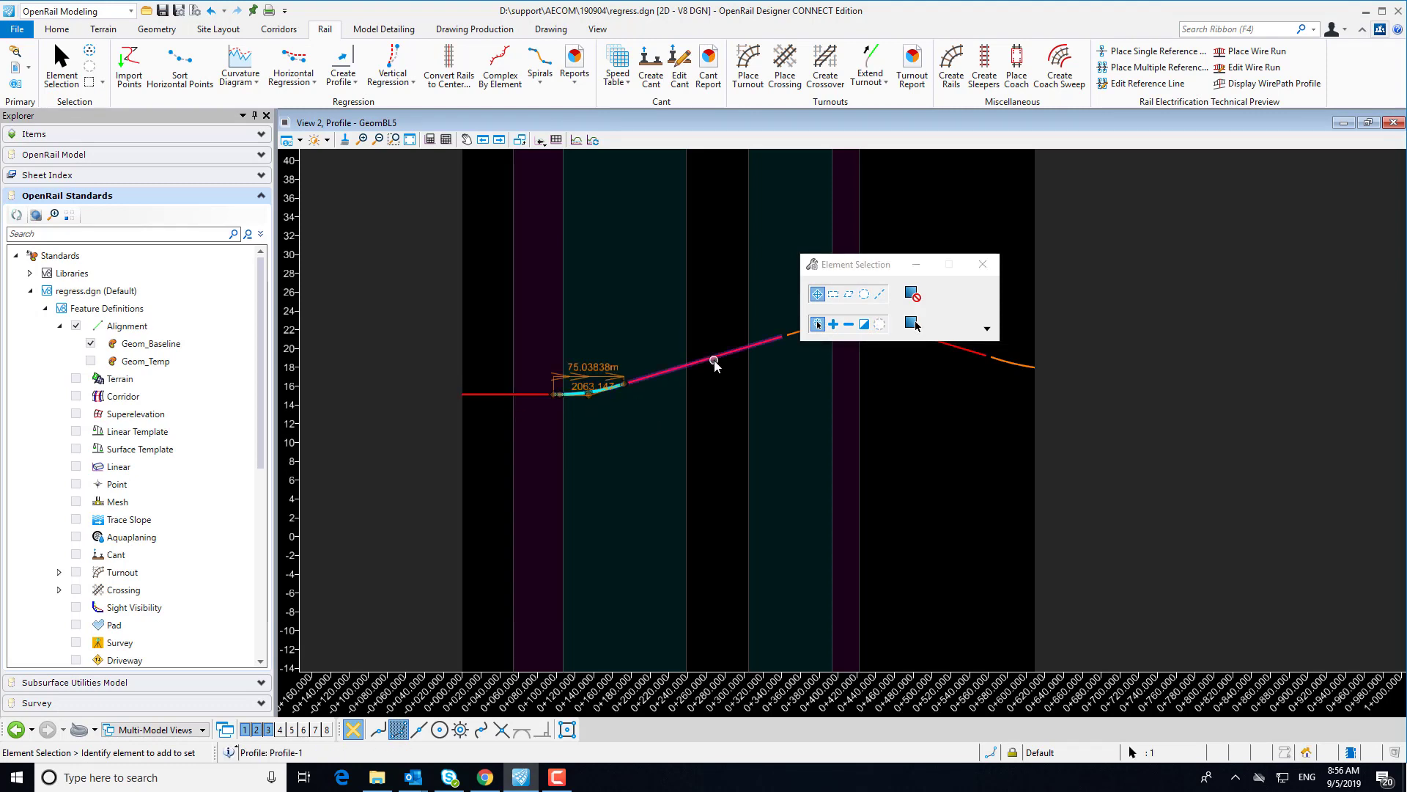
click(715, 364)
click(982, 264)
click(788, 424)
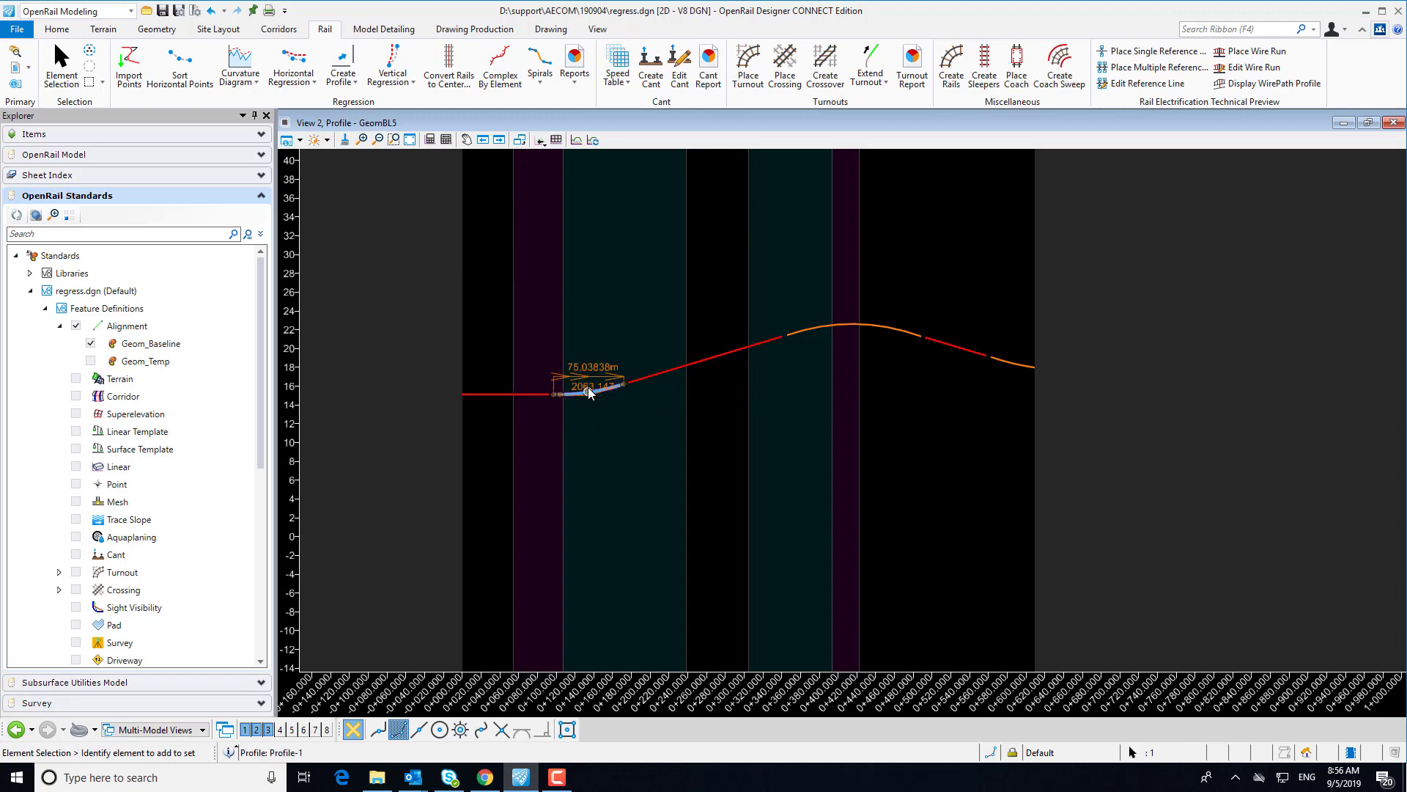
Check the length and curve parameter of the first regressed sag curve, and close the Element Selection dialog
scroll(588, 392, up, 5)
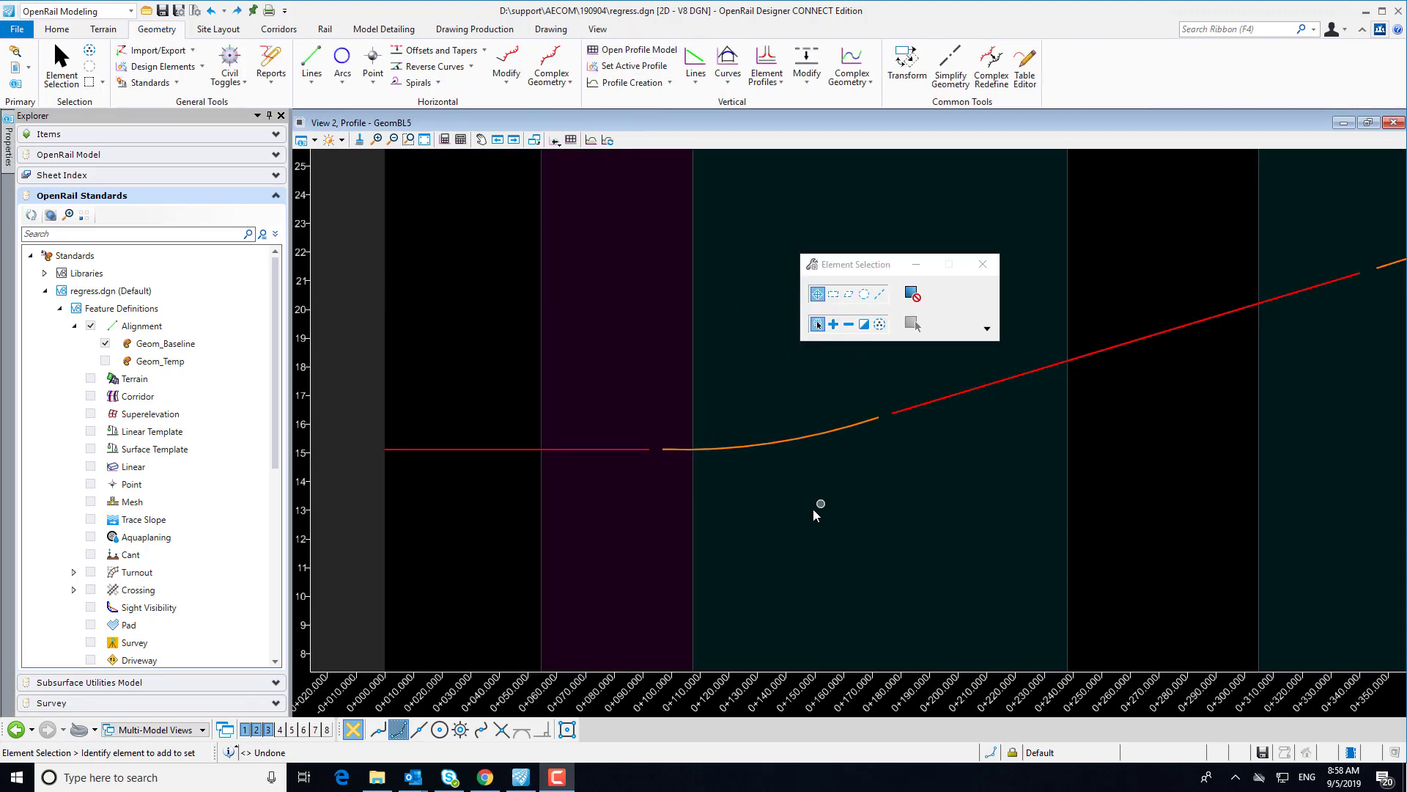
click(815, 436)
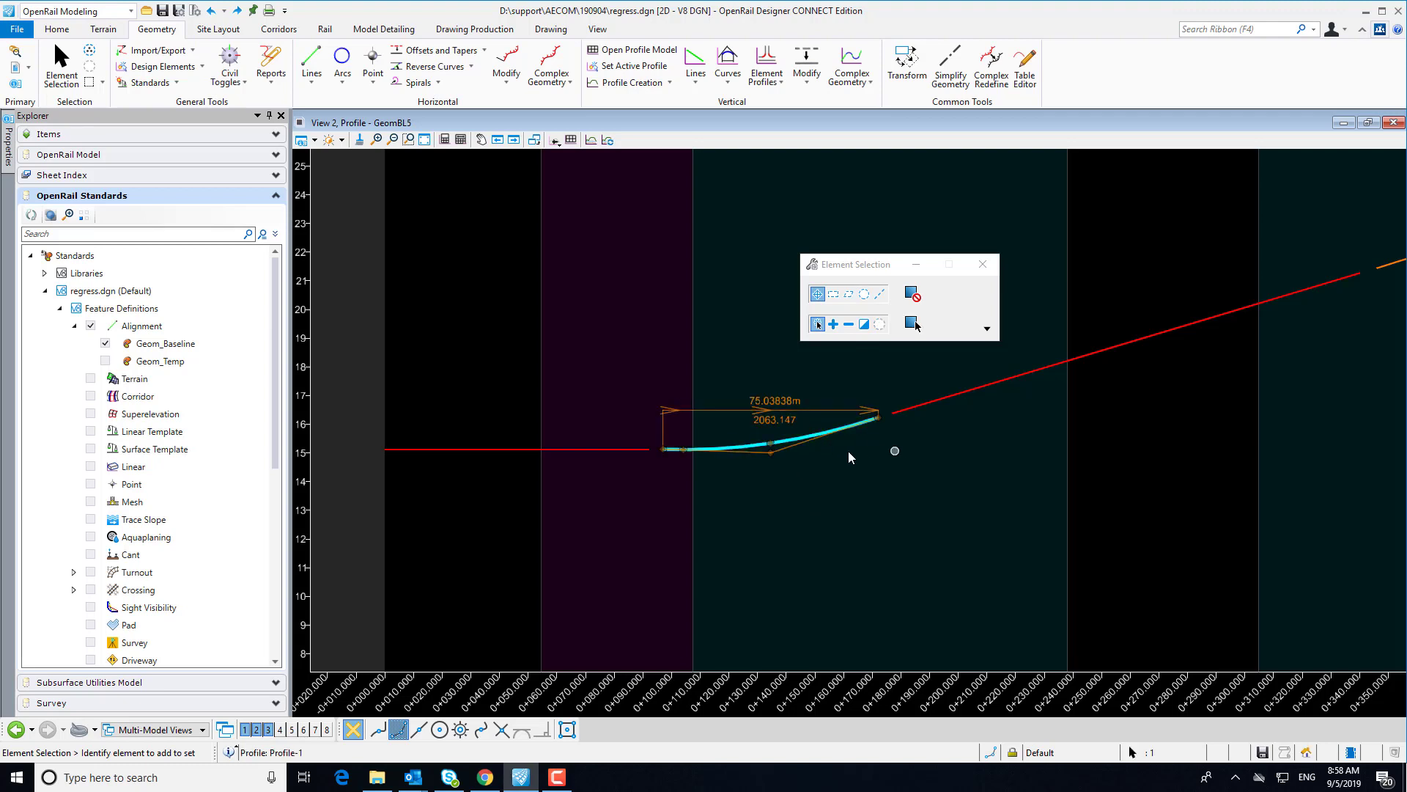
click(984, 265)
Place a Parabola Between Elements joining the flat and rising tangents through the regressed sag curve's midpoint, with Trim/Extend set to Both
scroll(778, 423, up, 1)
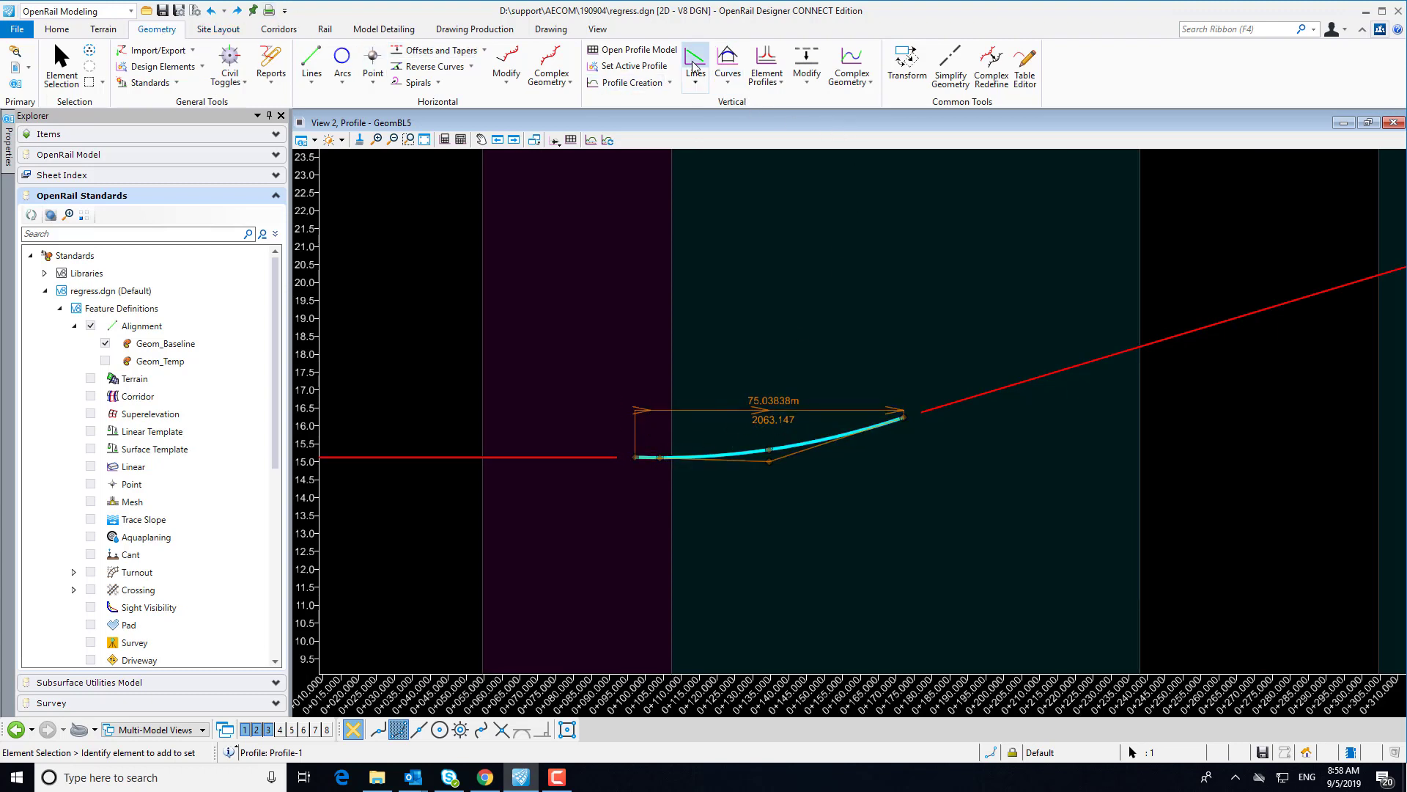
click(727, 70)
mouse_move(807, 160)
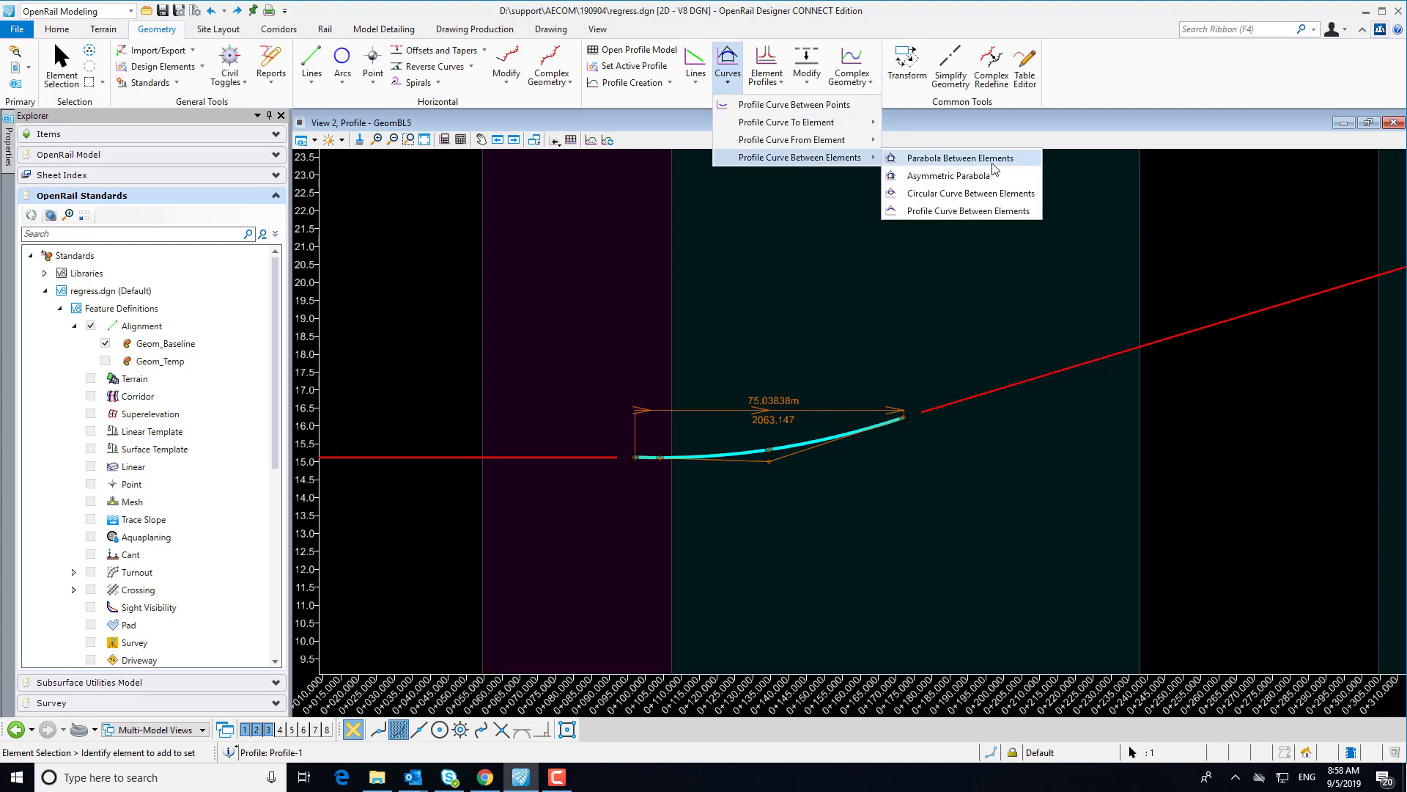
click(961, 158)
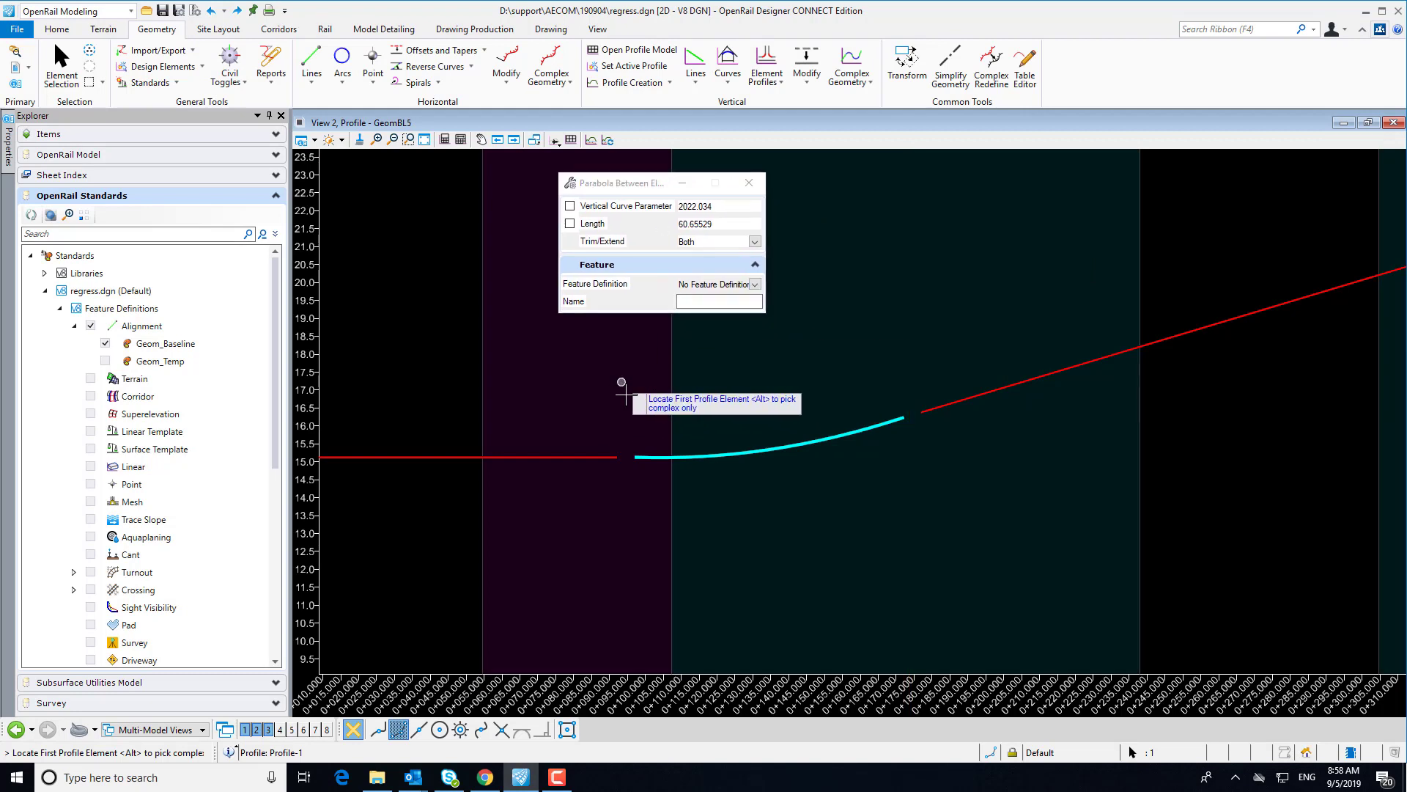
click(597, 457)
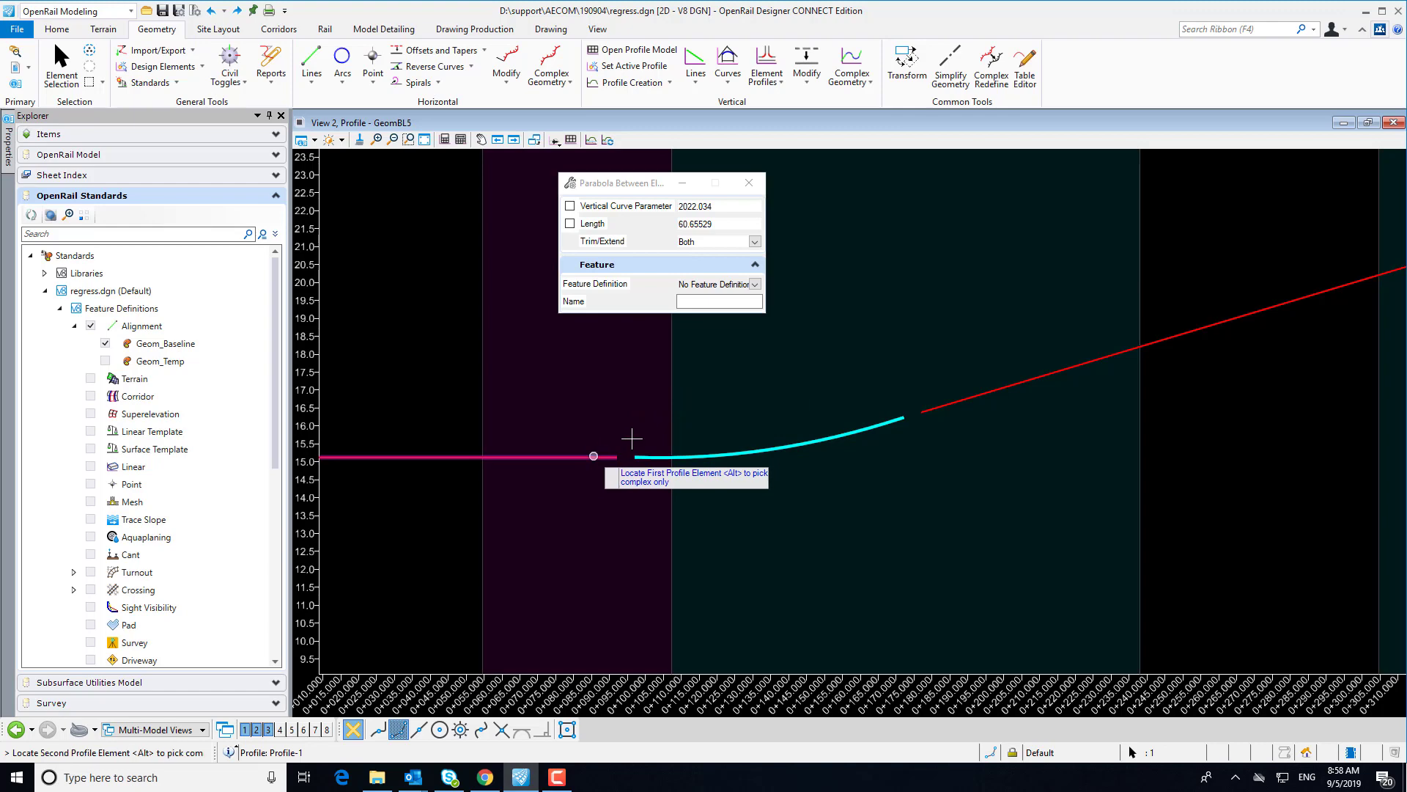
click(942, 403)
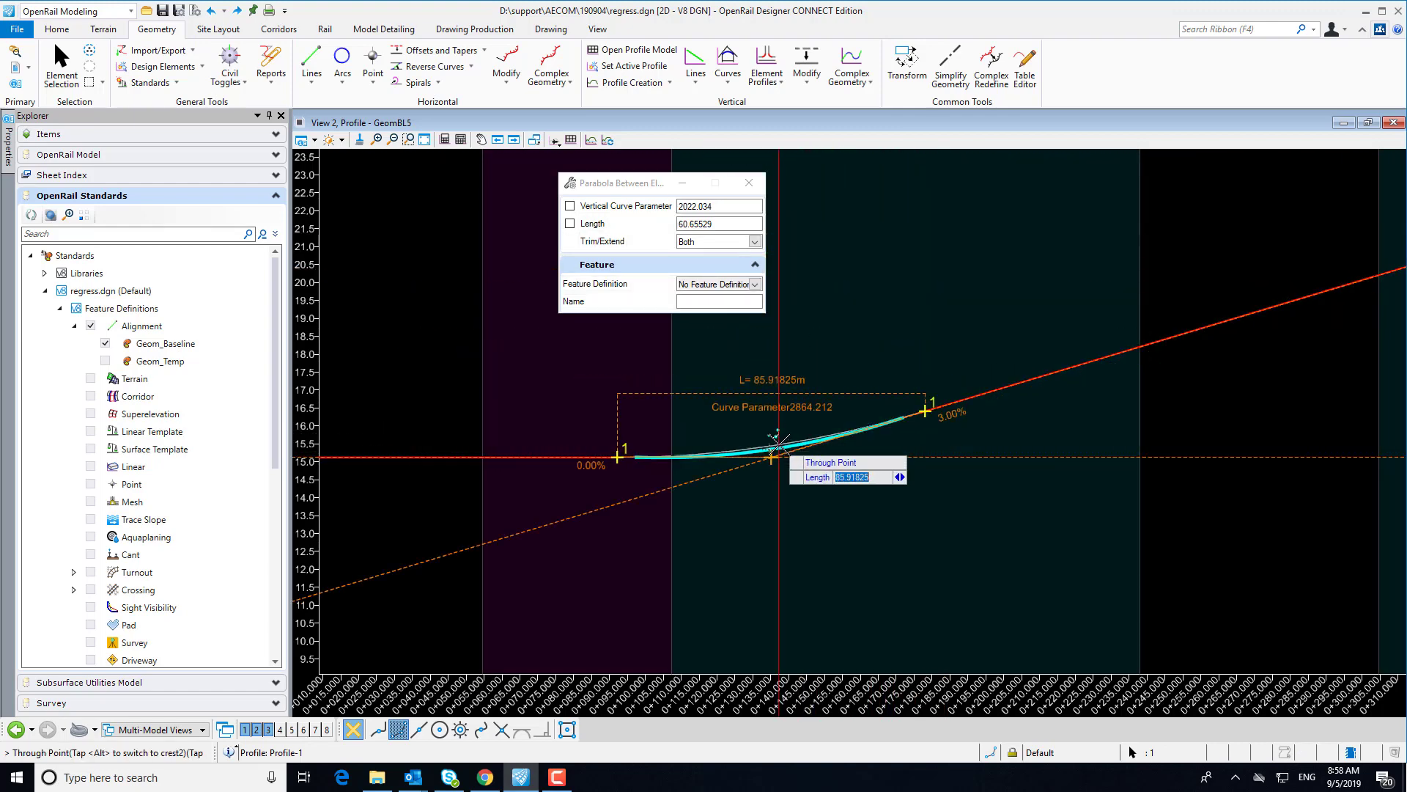
scroll(774, 445, up, 4)
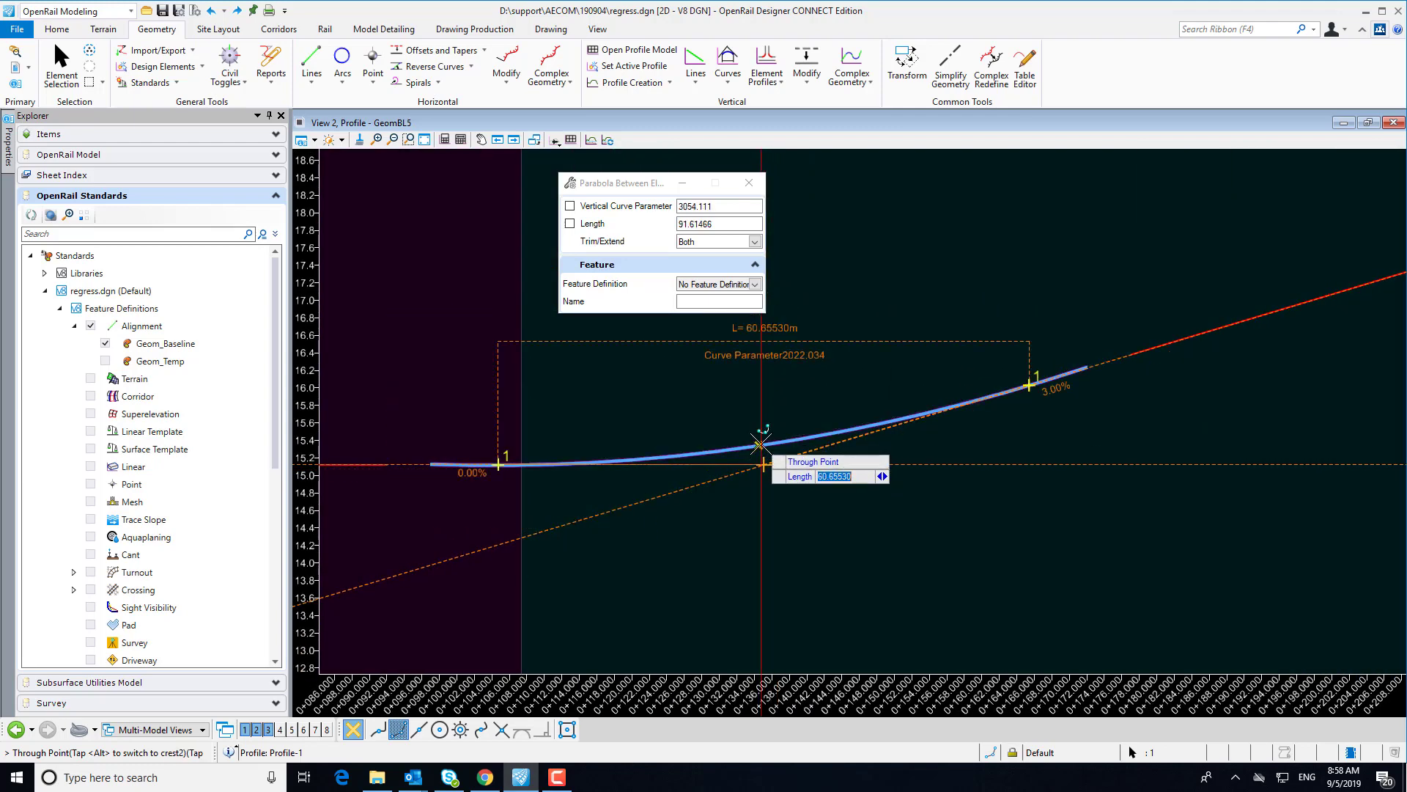
click(760, 444)
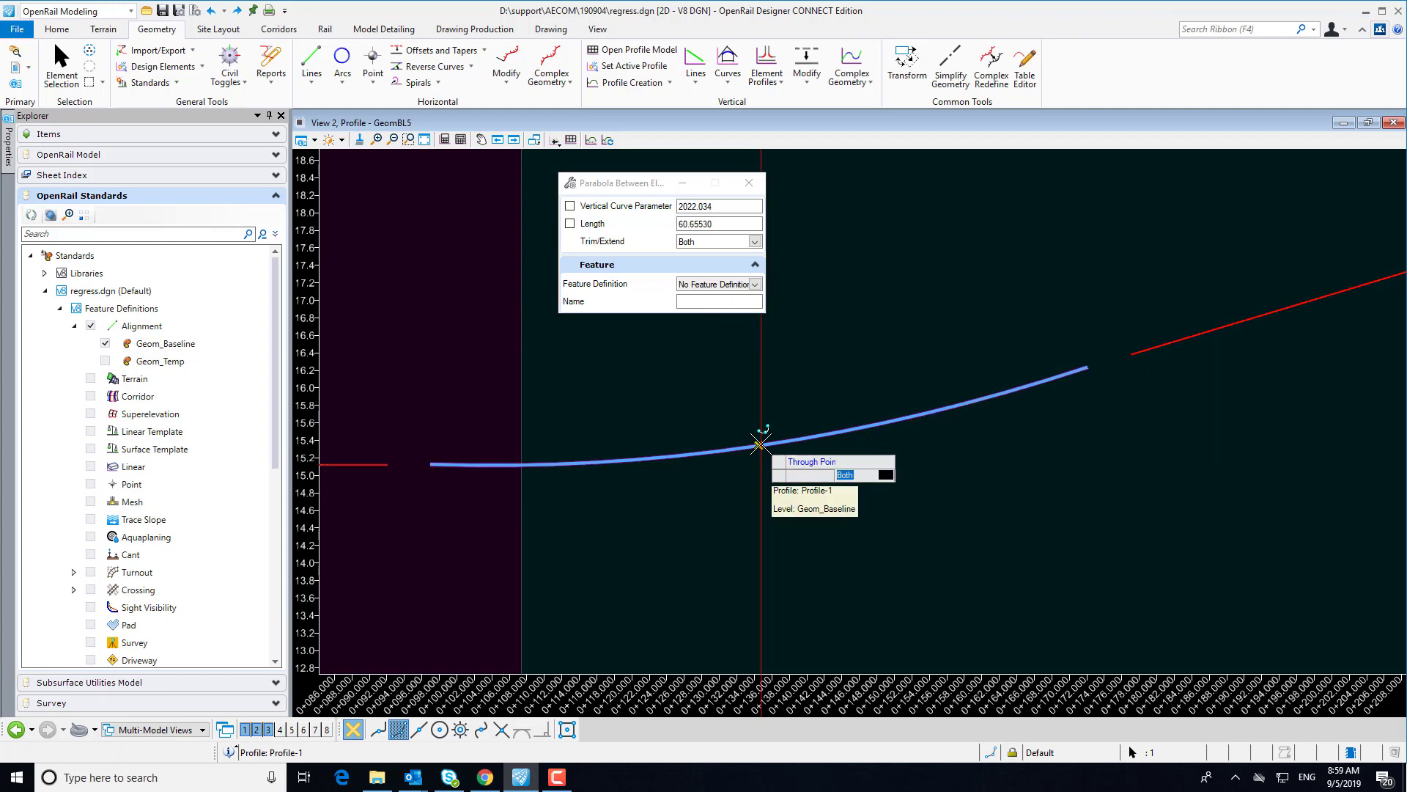
click(792, 470)
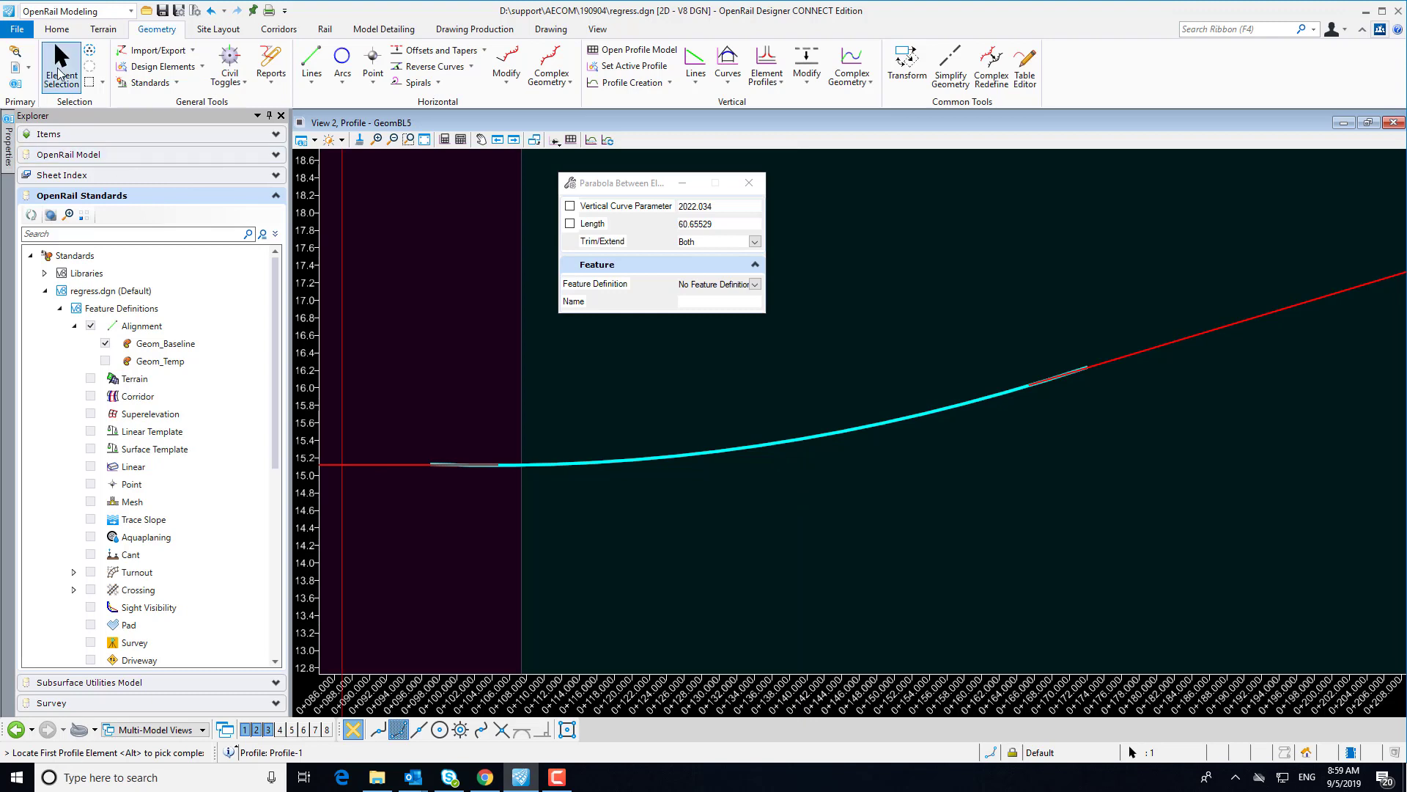
Delete the original regressed sag curve that lies under the new parabola
click(63, 71)
click(476, 316)
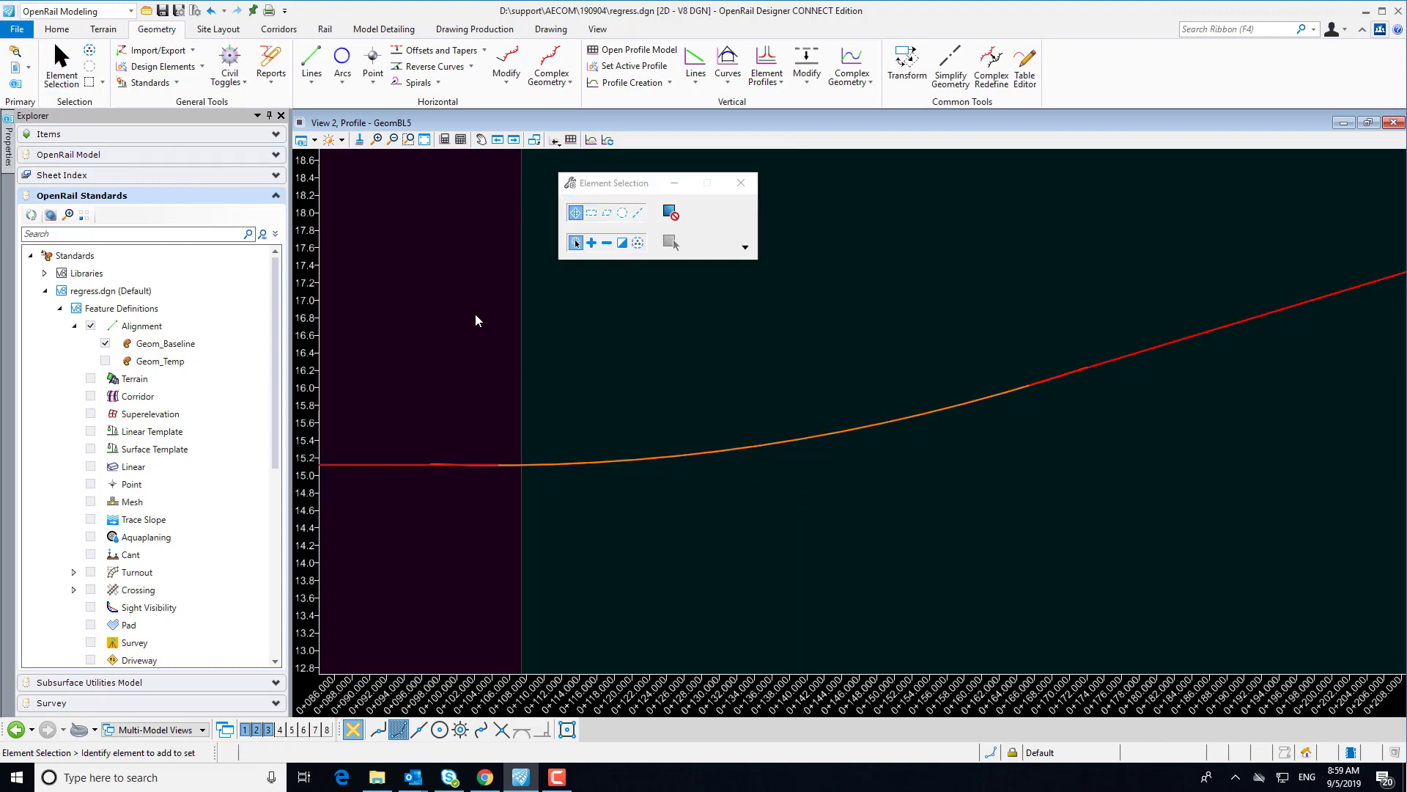
click(801, 438)
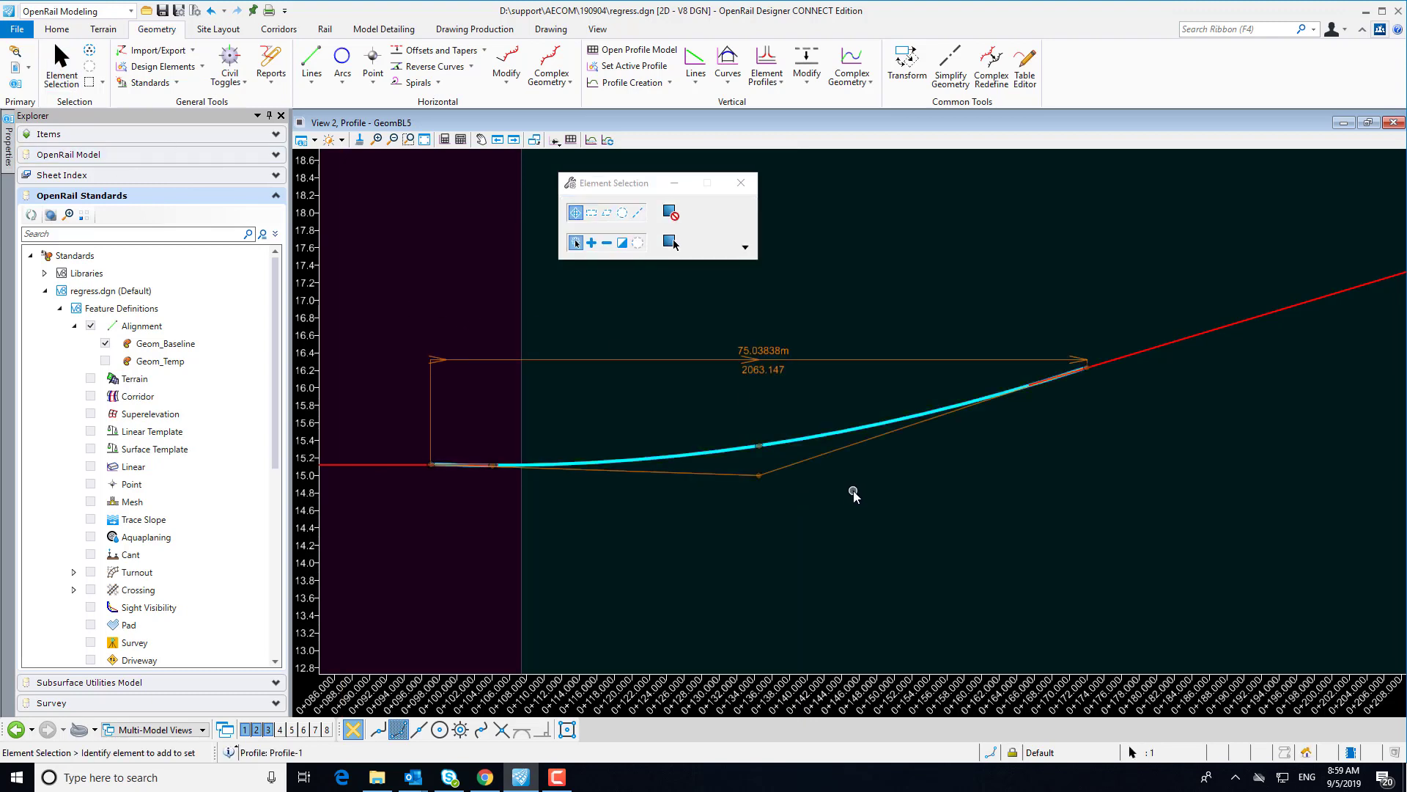
click(854, 496)
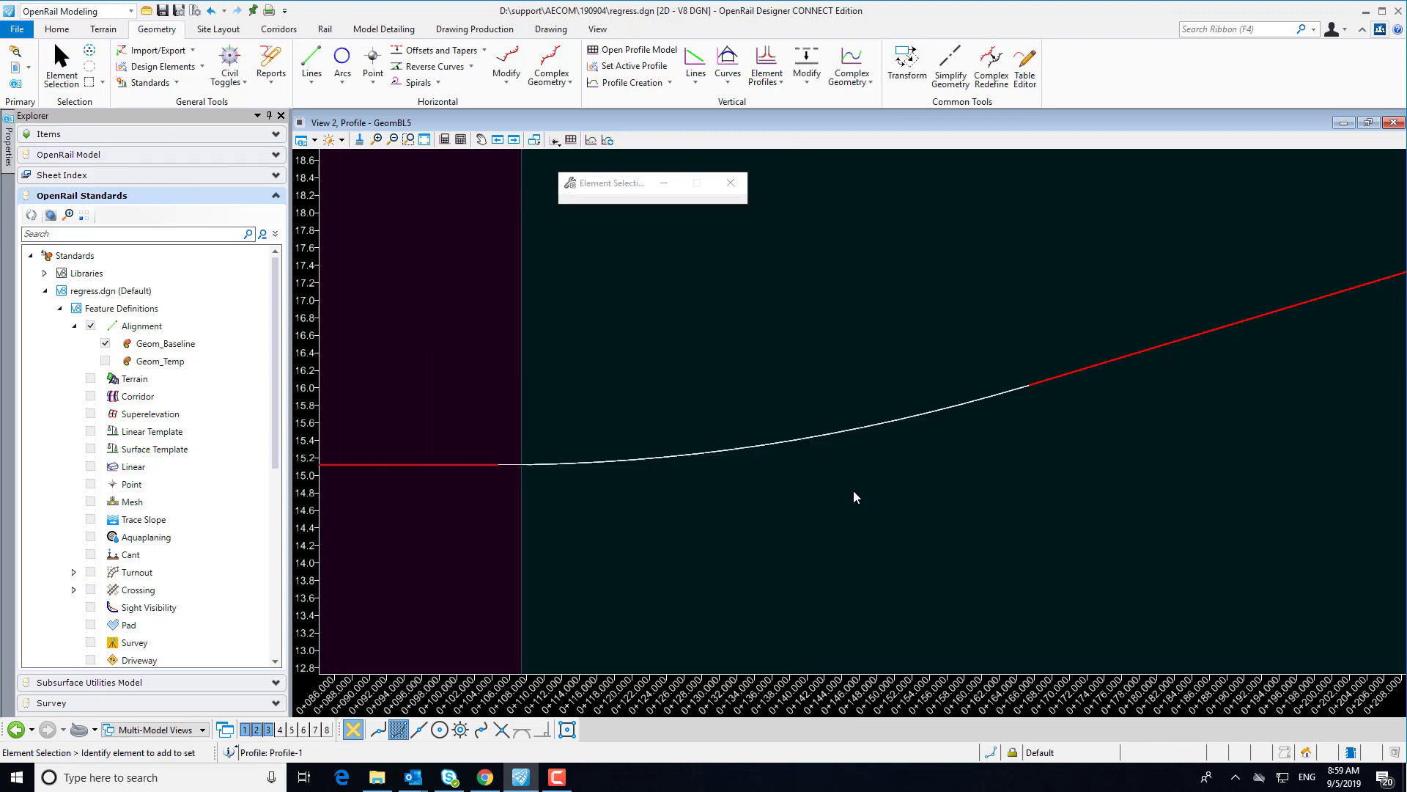
Set the new sag parabola's length to 61 m and deselect it
click(864, 438)
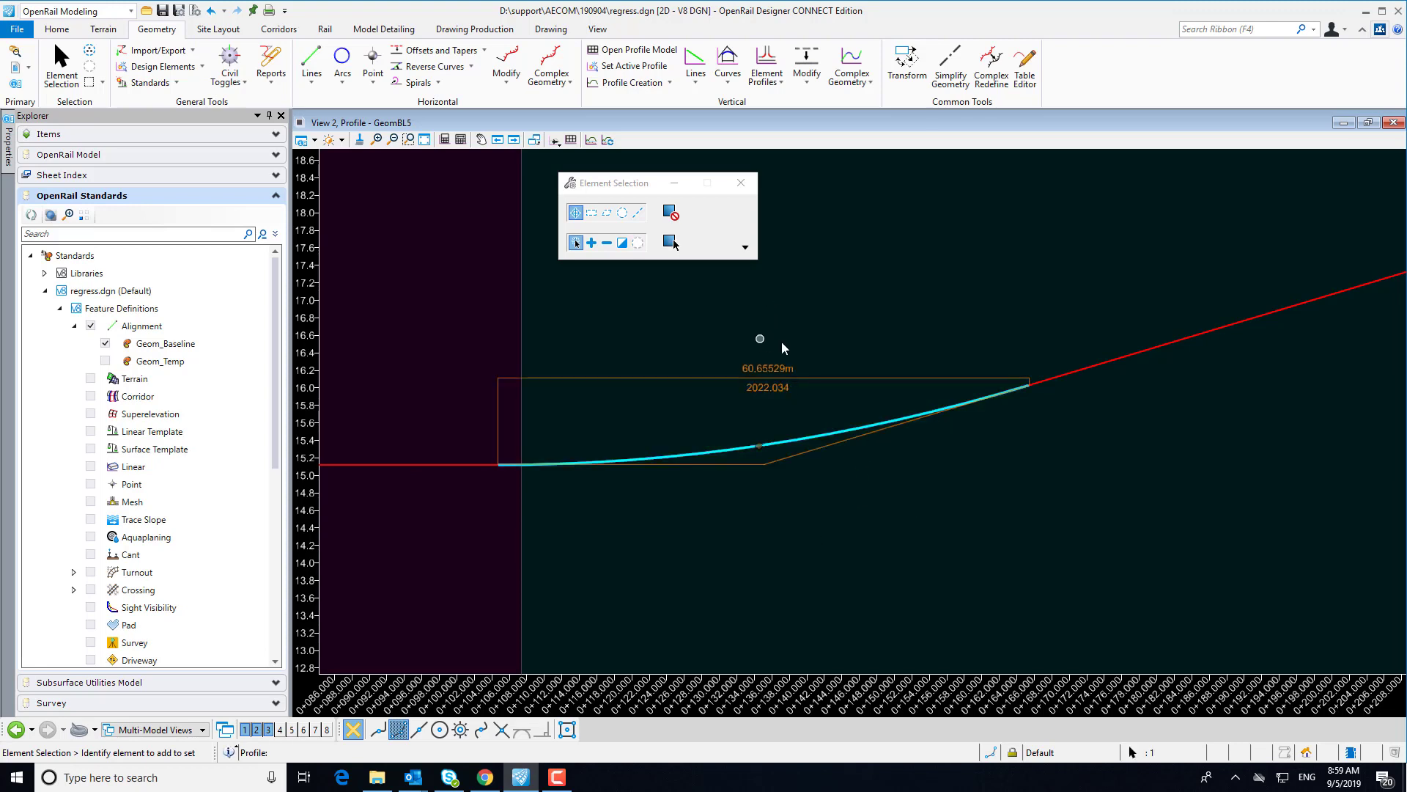
click(786, 366)
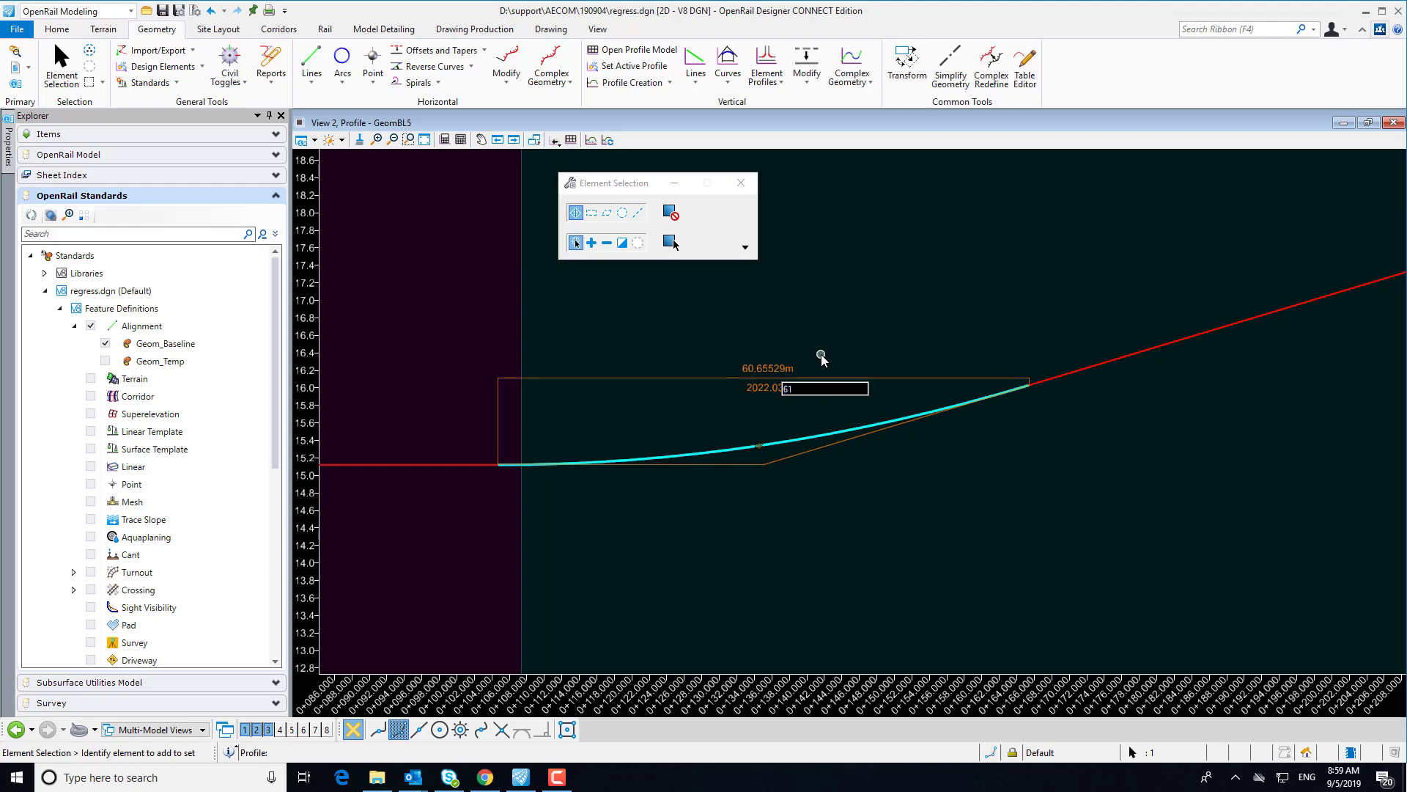
key(Return)
click(845, 559)
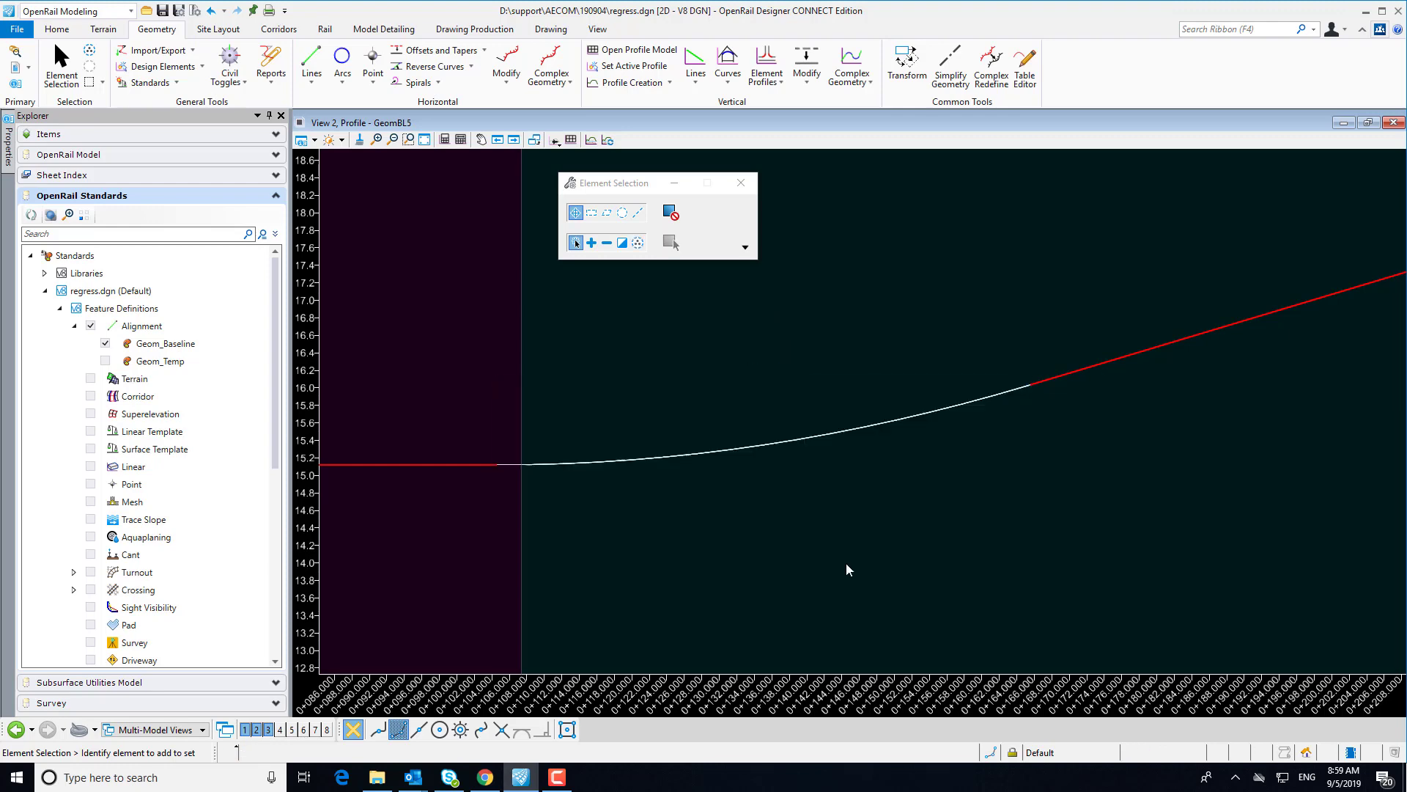
Place a Parabola Between Elements joining the rising and falling tangents through the regressed crest curve's midpoint, with Trim/Extend set to Both
scroll(817, 531, down, 2)
scroll(906, 546, down, 2)
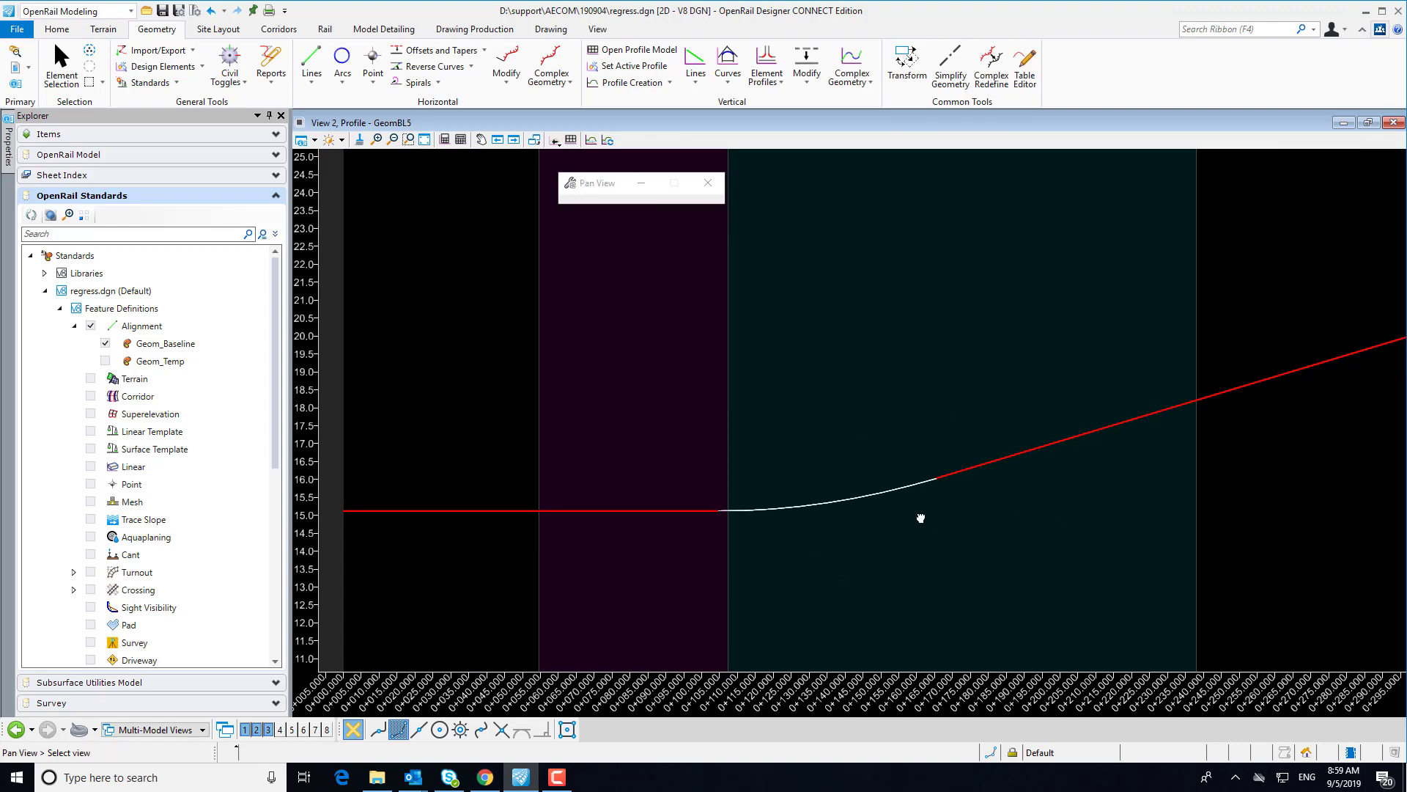
scroll(804, 525, down, 4)
scroll(1180, 460, down, 3)
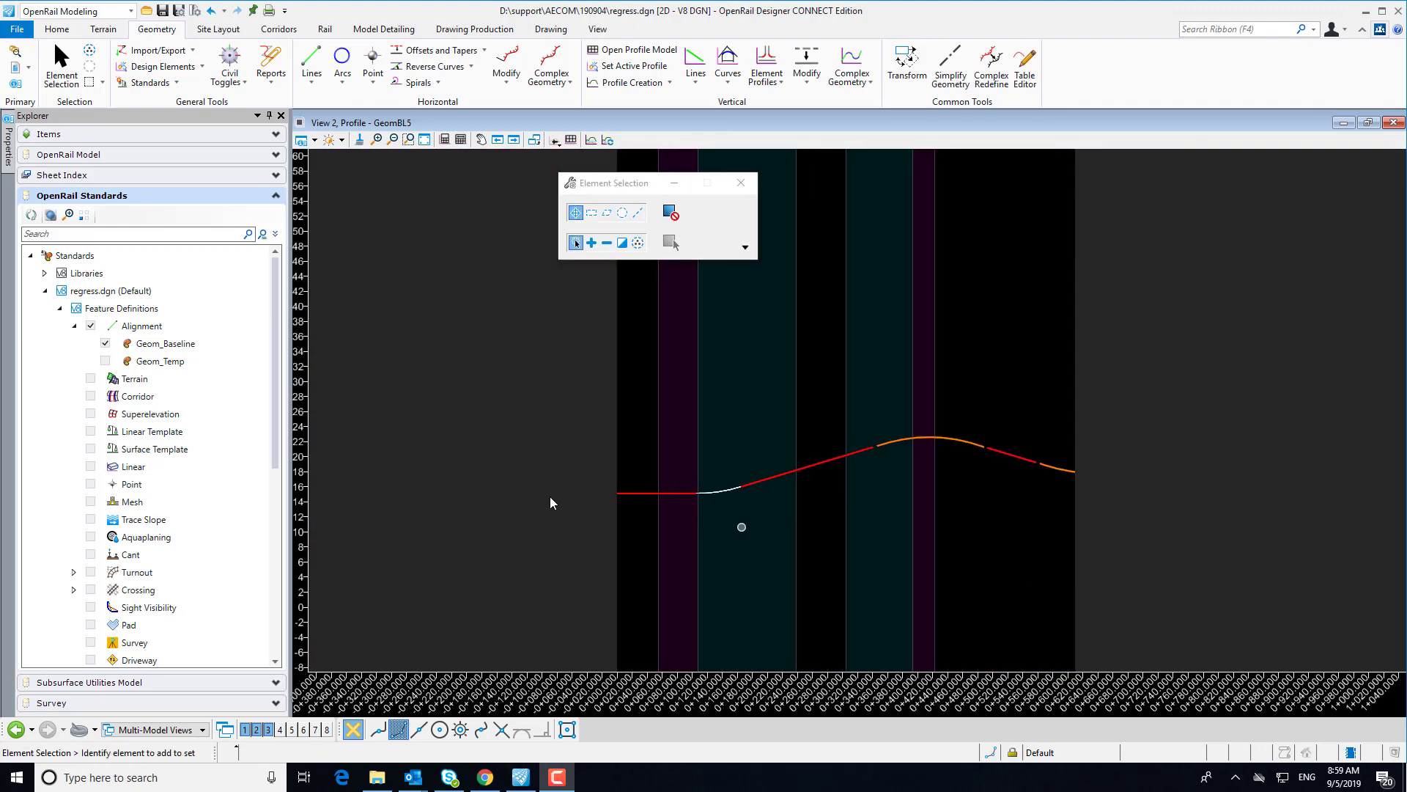
scroll(917, 467, up, 4)
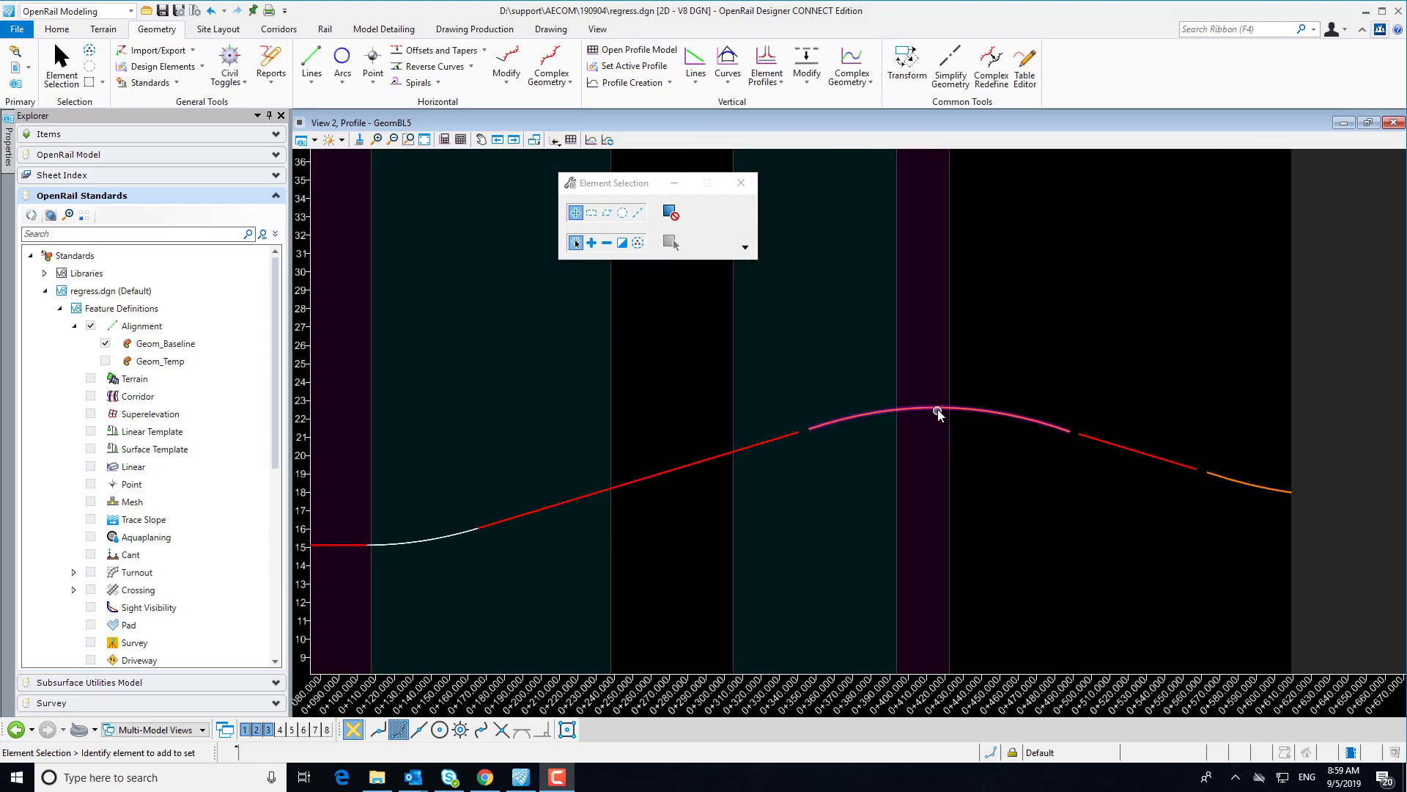
click(729, 77)
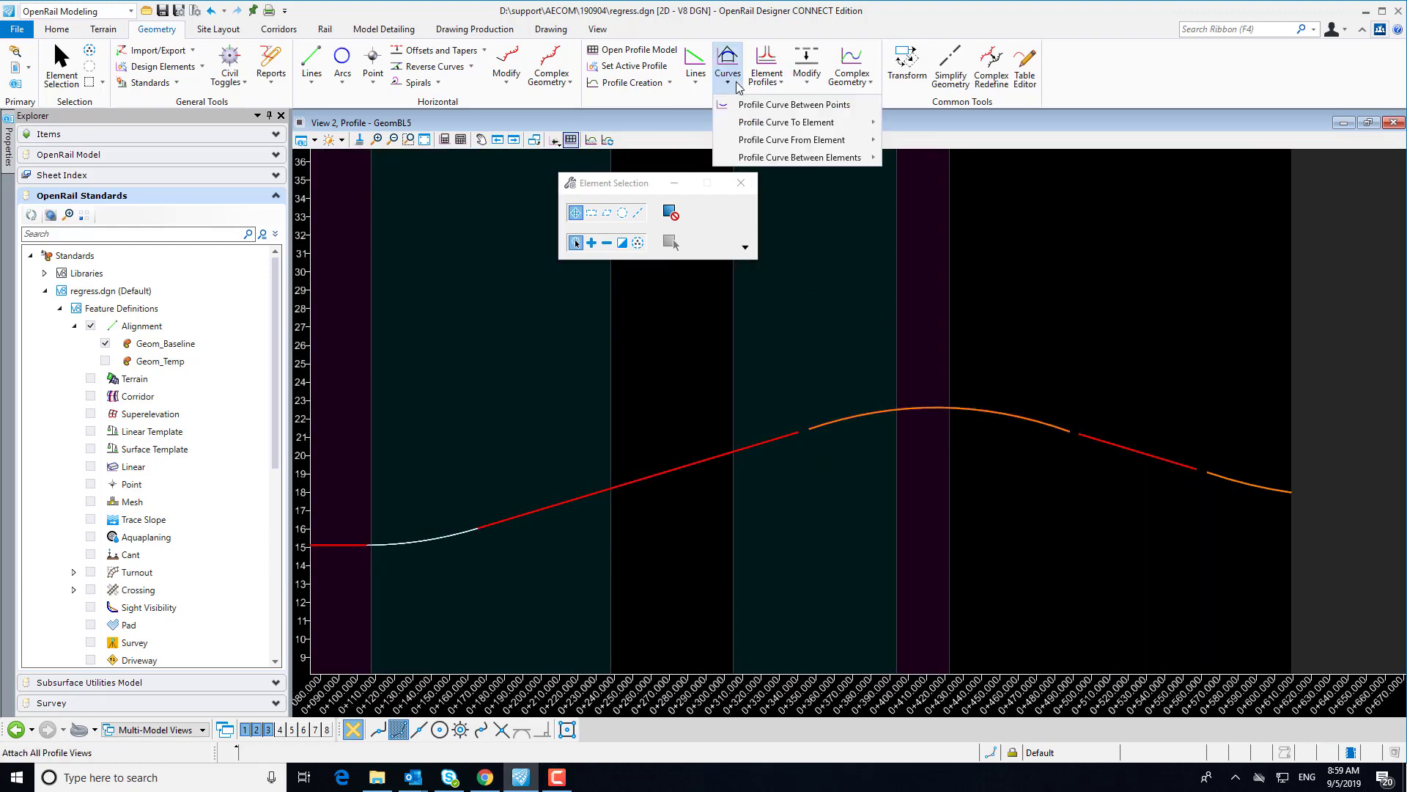
mouse_move(849, 159)
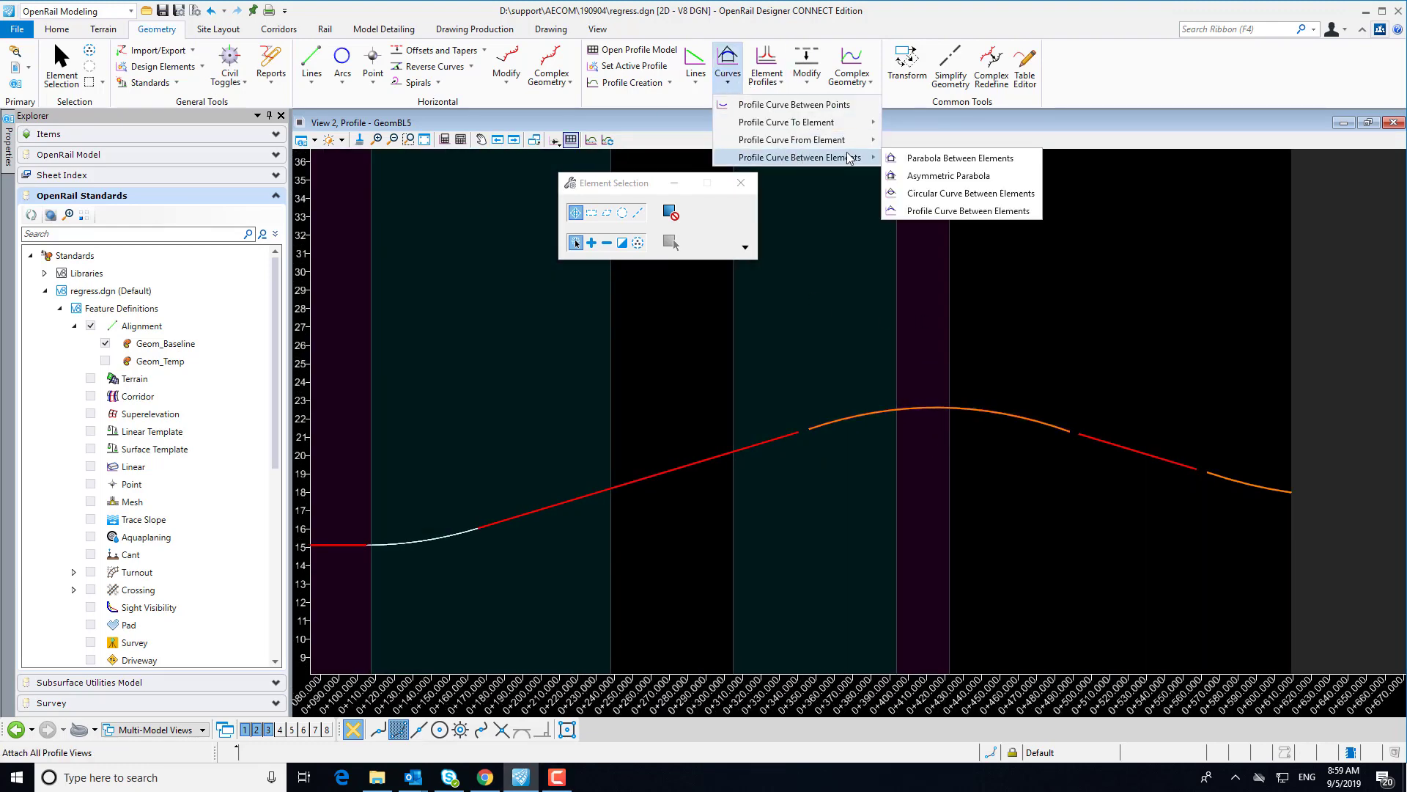
click(982, 158)
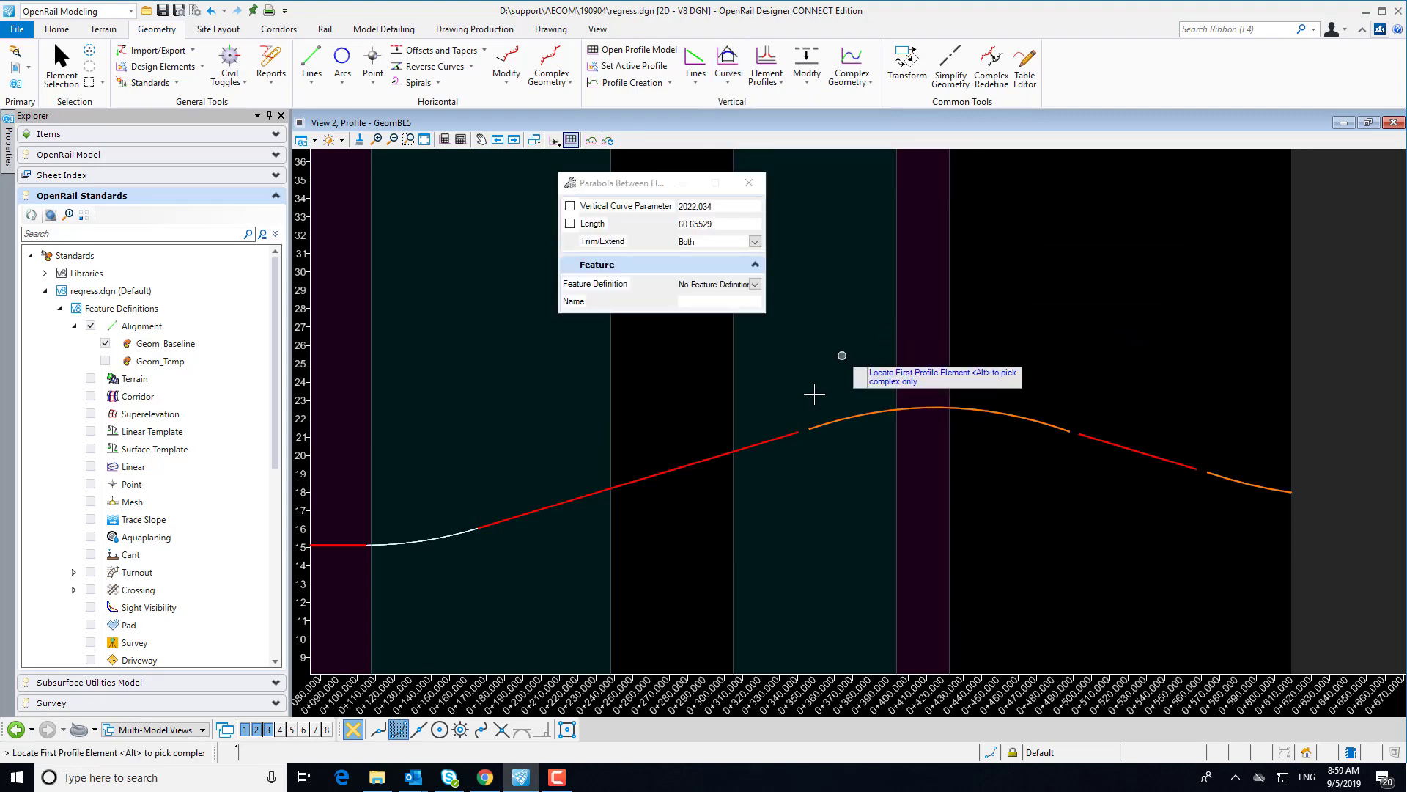
click(785, 435)
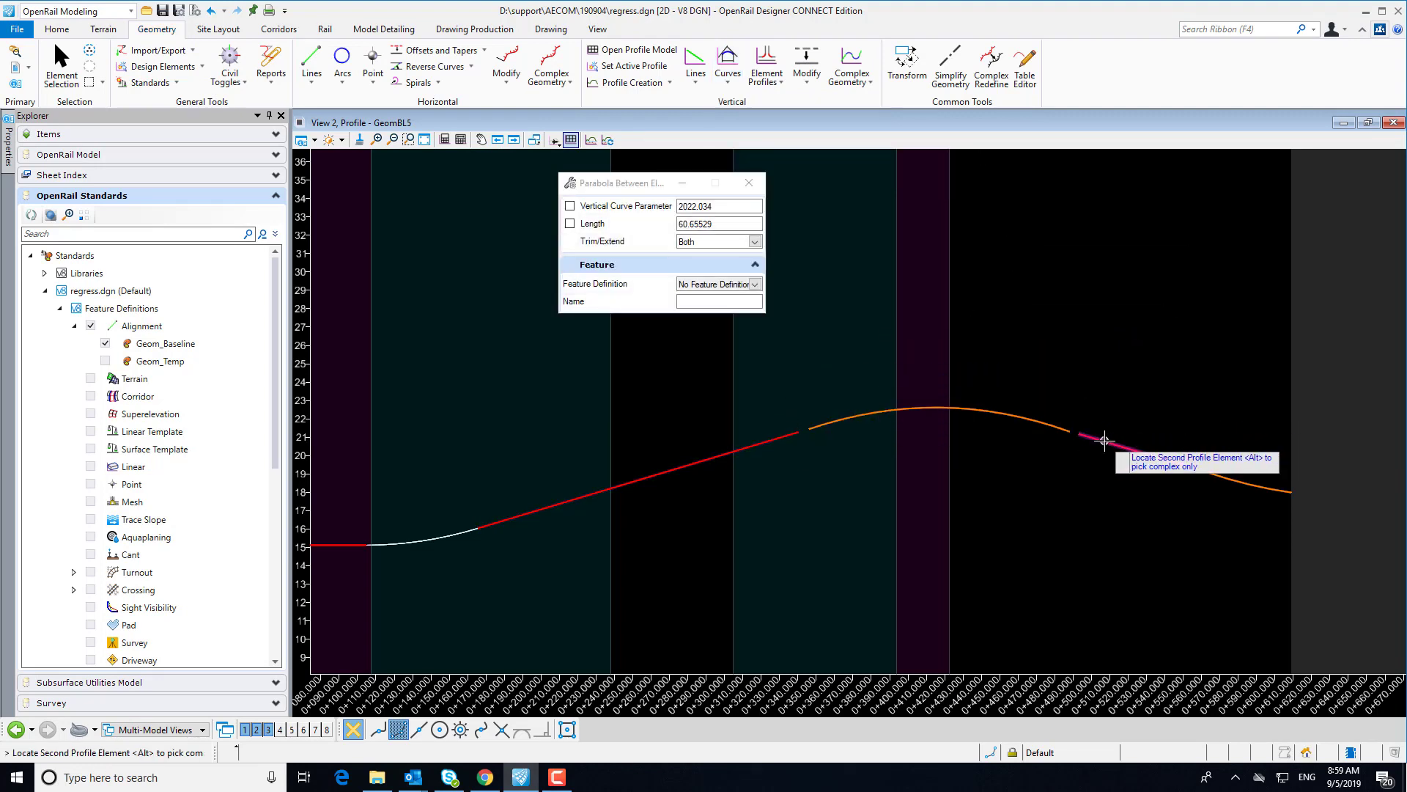
click(1097, 440)
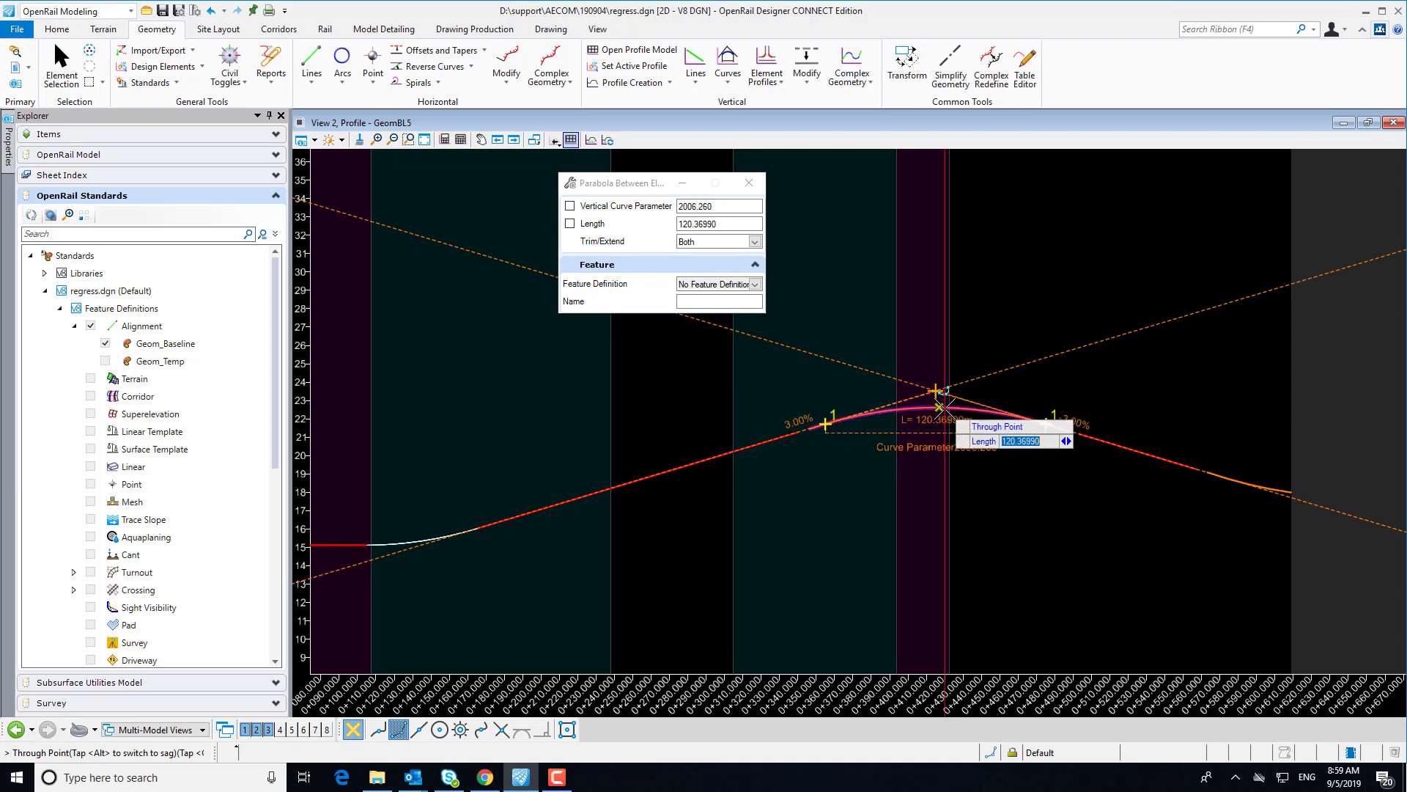
scroll(943, 406, up, 4)
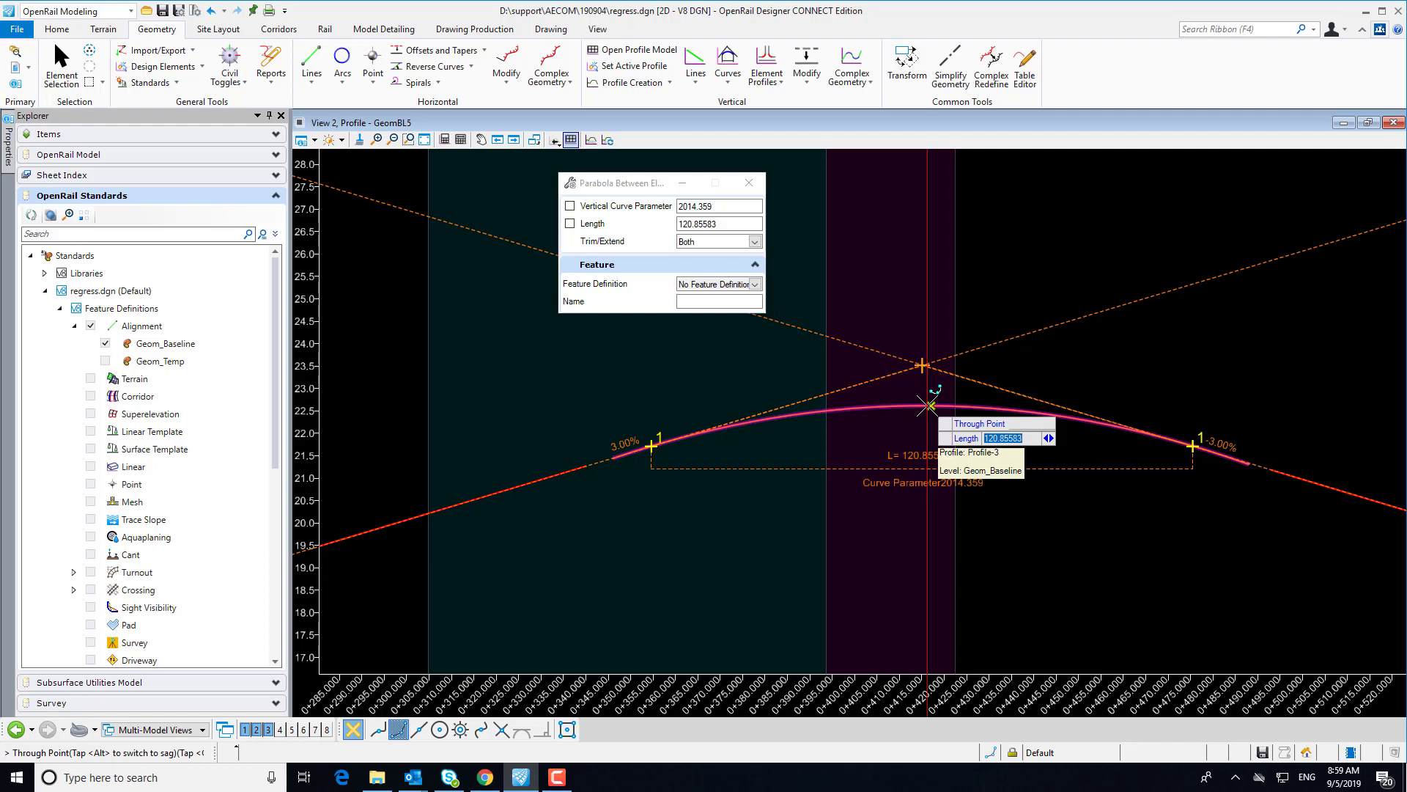
click(927, 405)
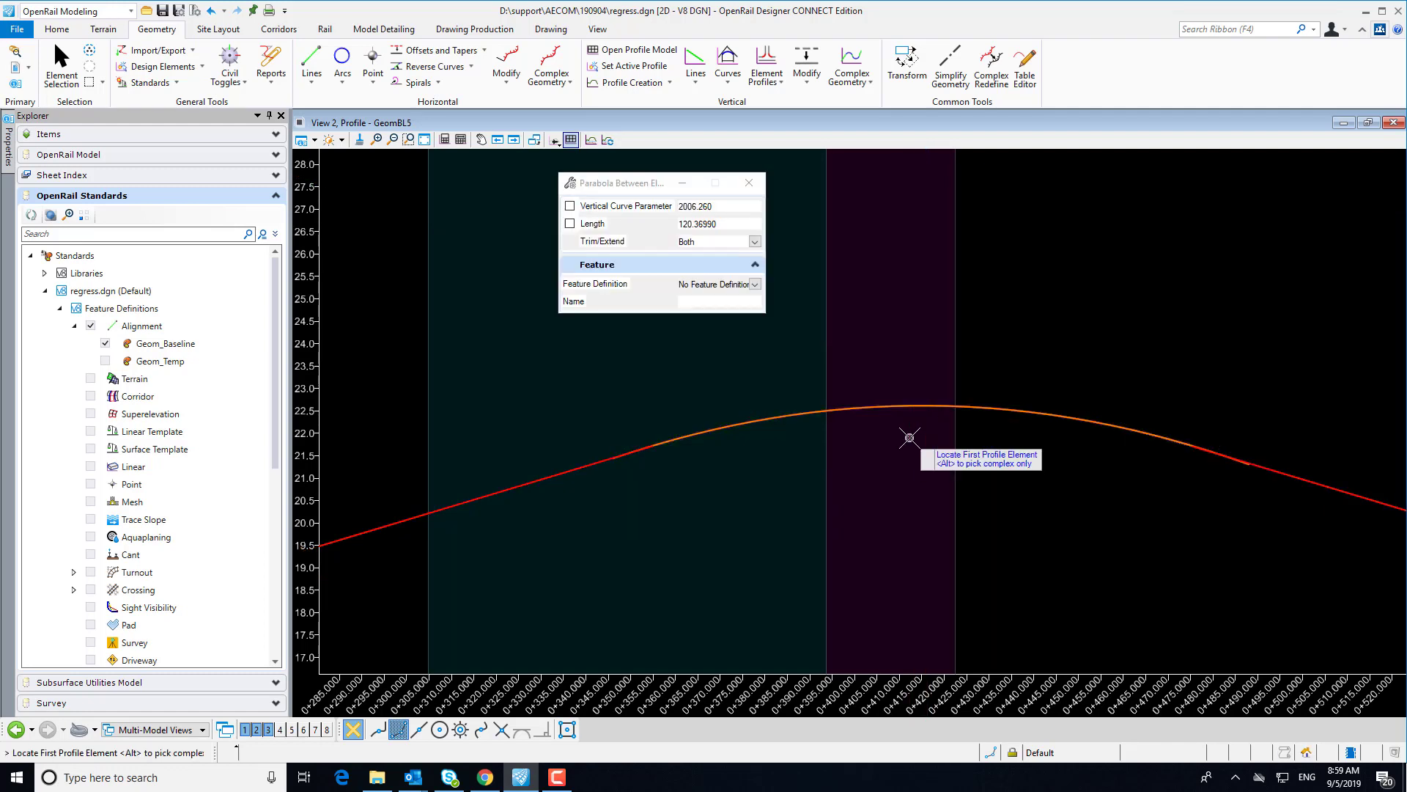
key(Escape)
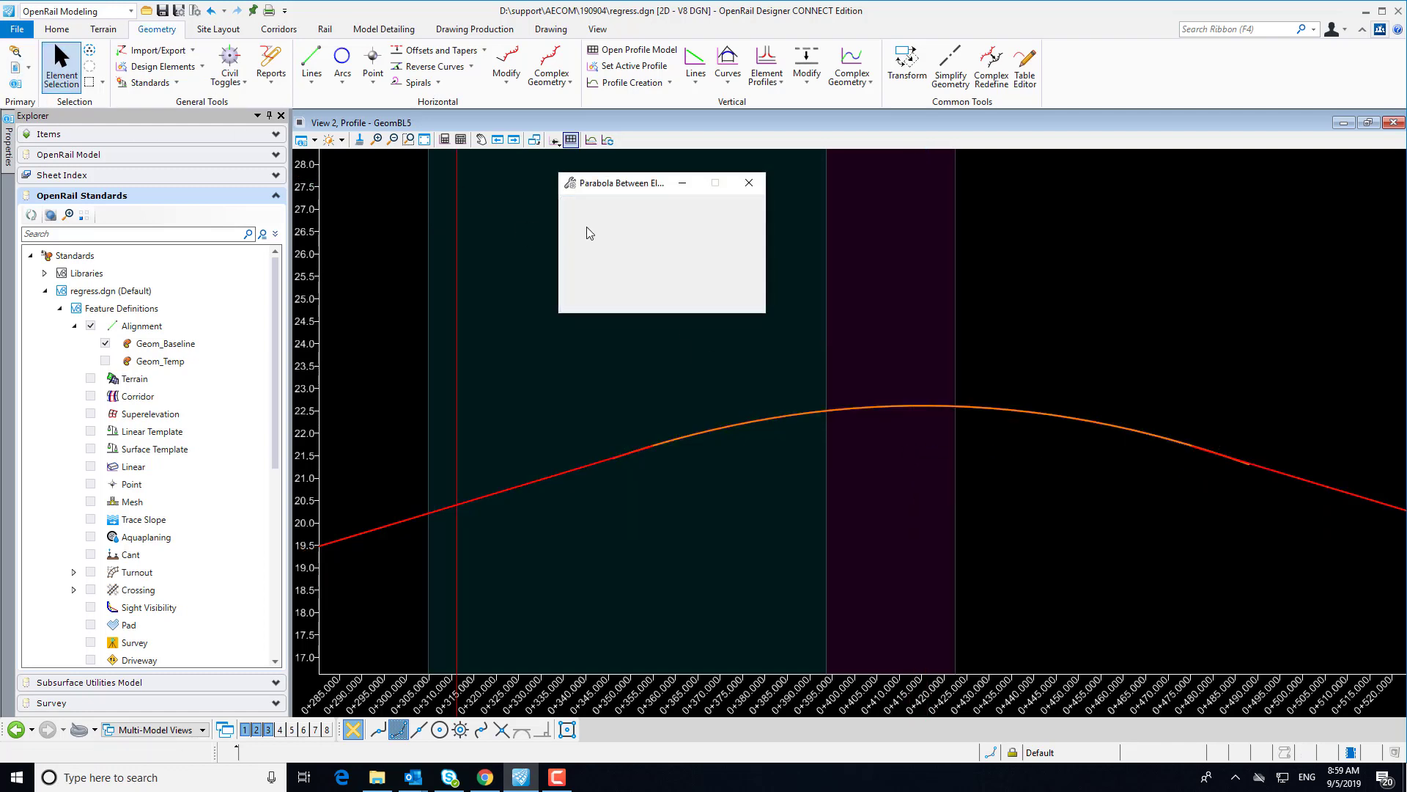
Delete the original regressed crest curve that lies under the new parabola
click(1011, 407)
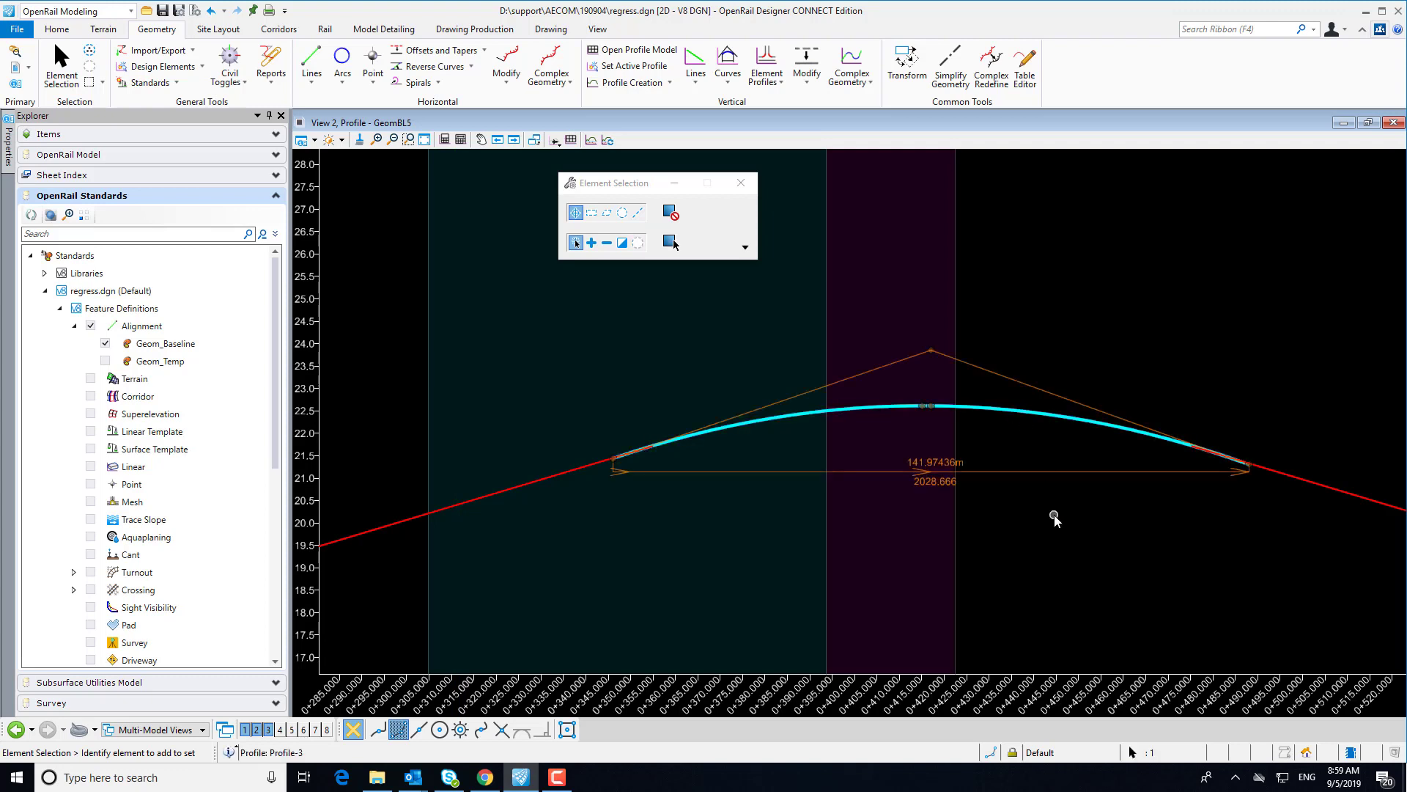
click(1054, 518)
scroll(997, 425, down, 2)
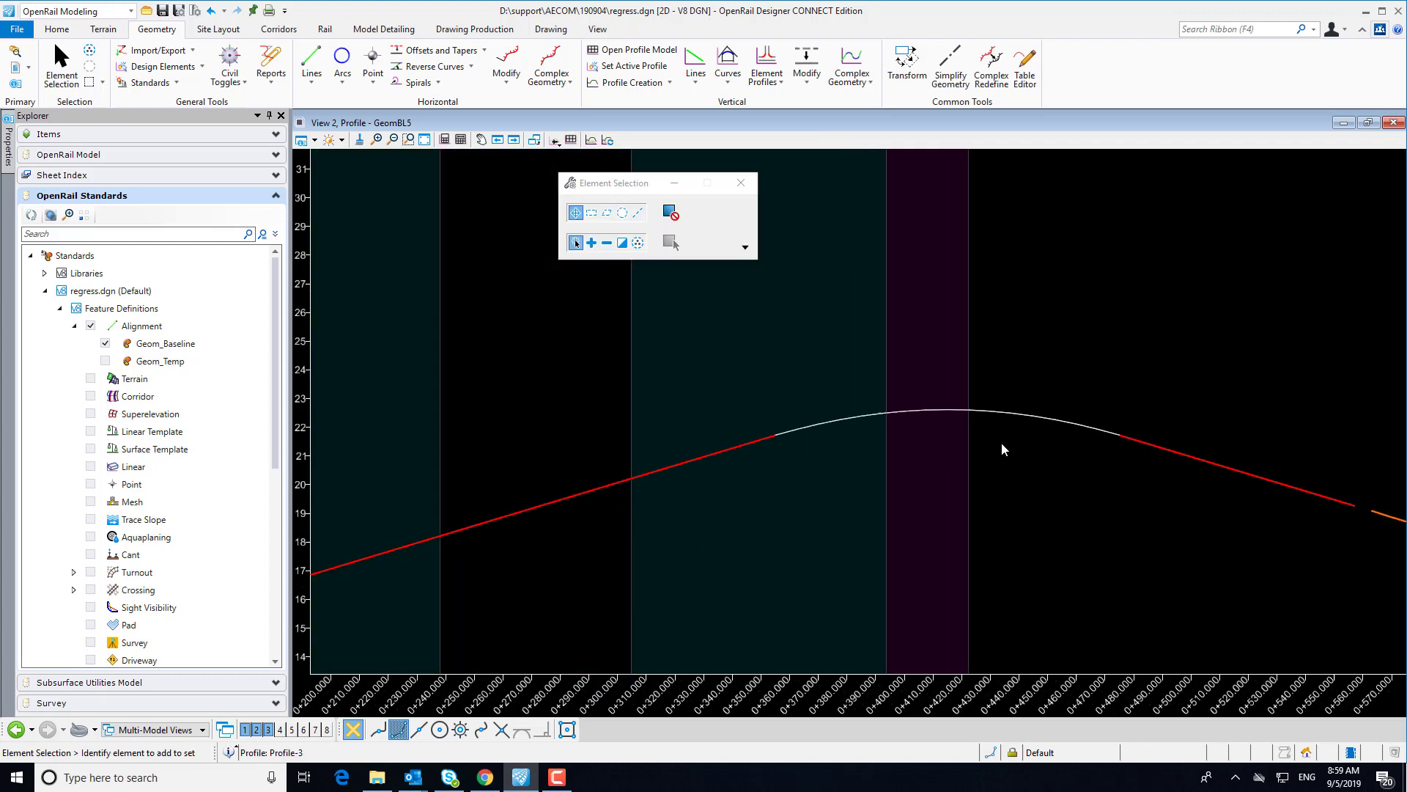
Set the new crest parabola's vertical curve parameter to 2007.000
click(1029, 417)
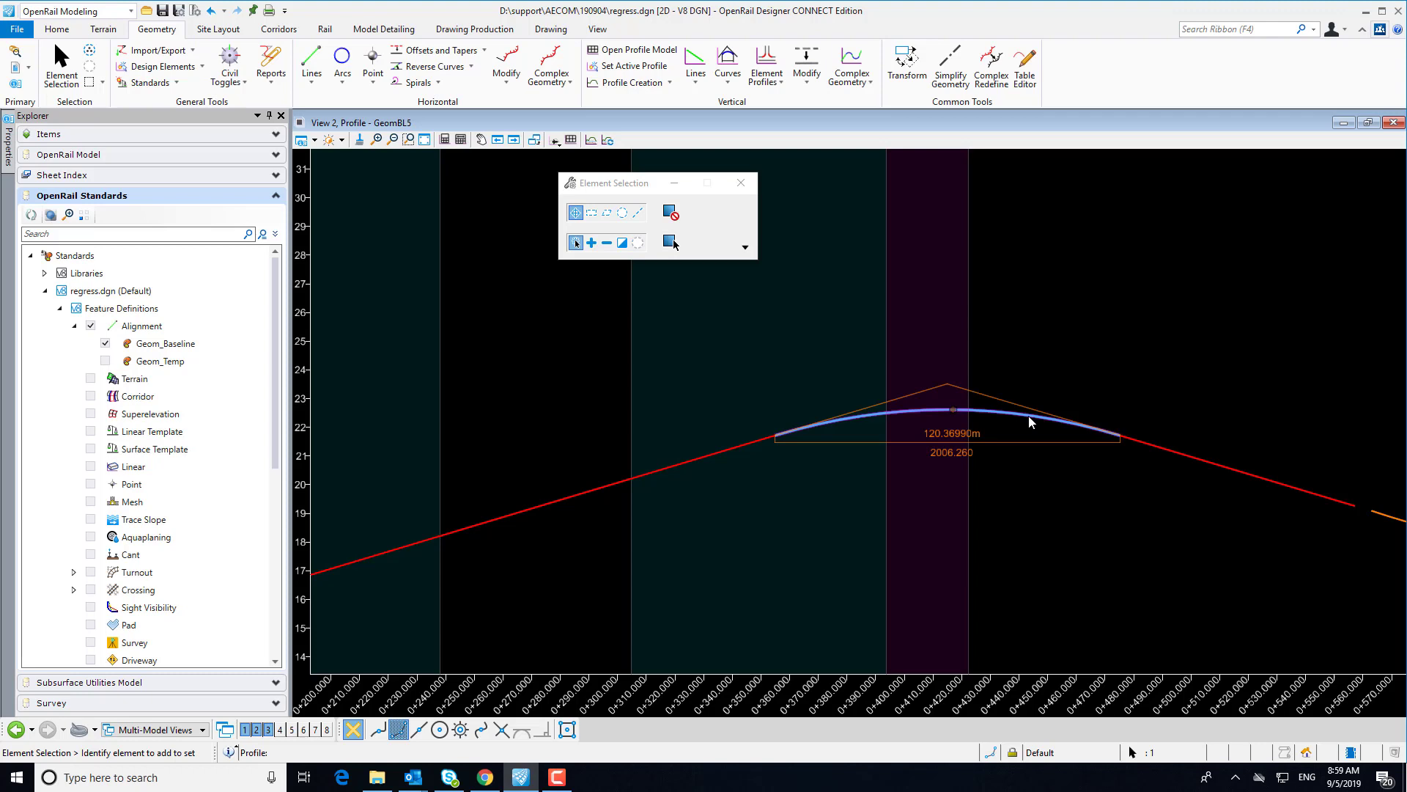
click(968, 453)
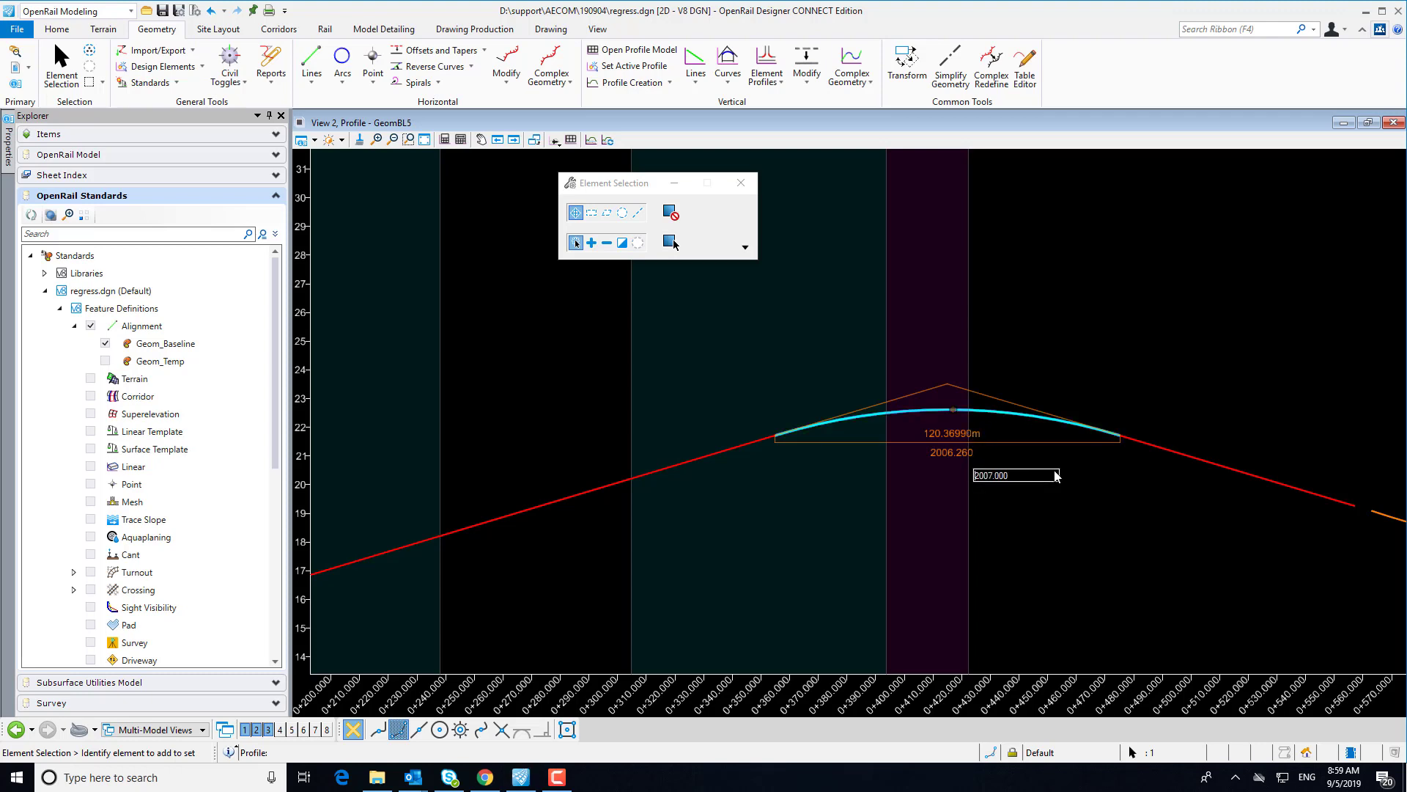
text(2007.000)
key(Return)
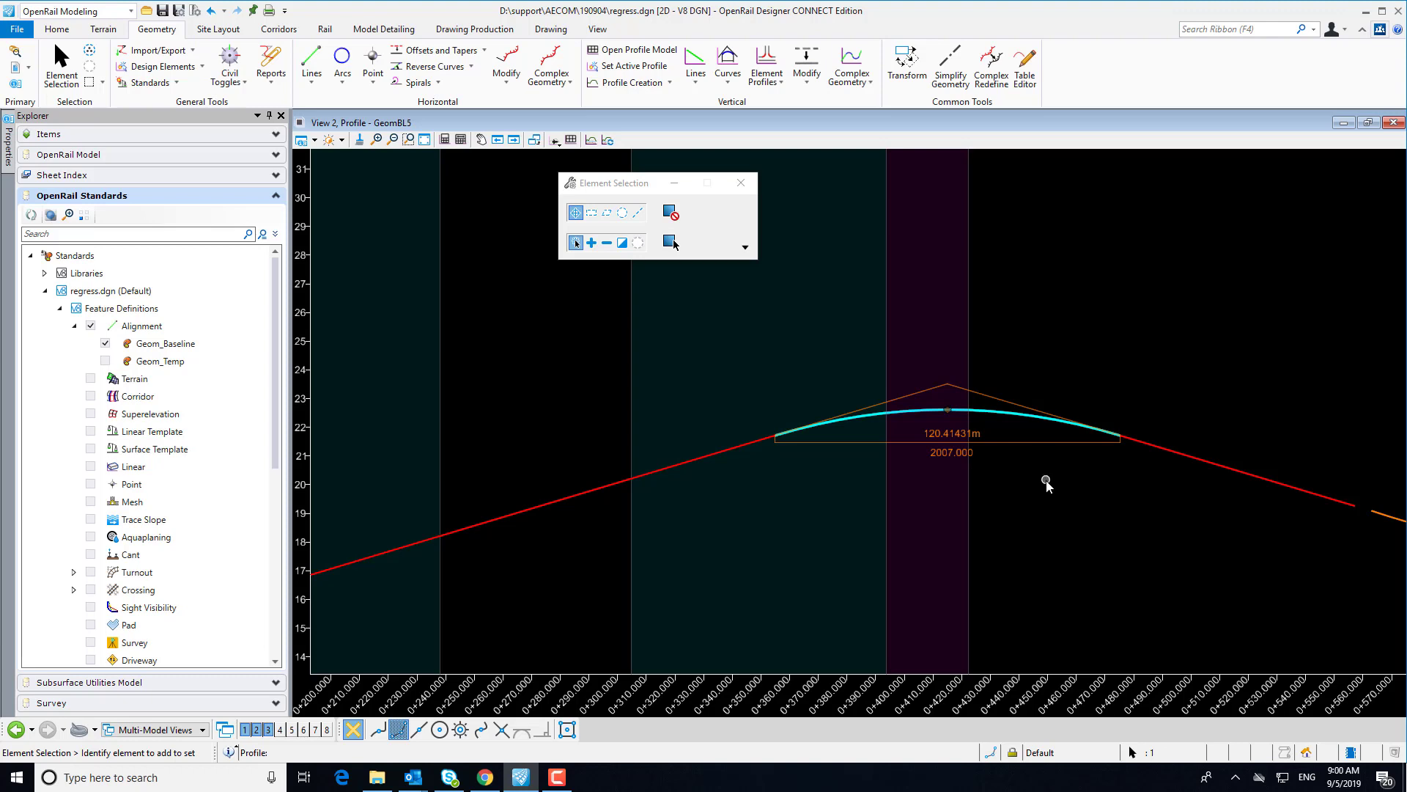
click(1046, 481)
Edit the crest parabola's length value and deselect the curve
click(1006, 415)
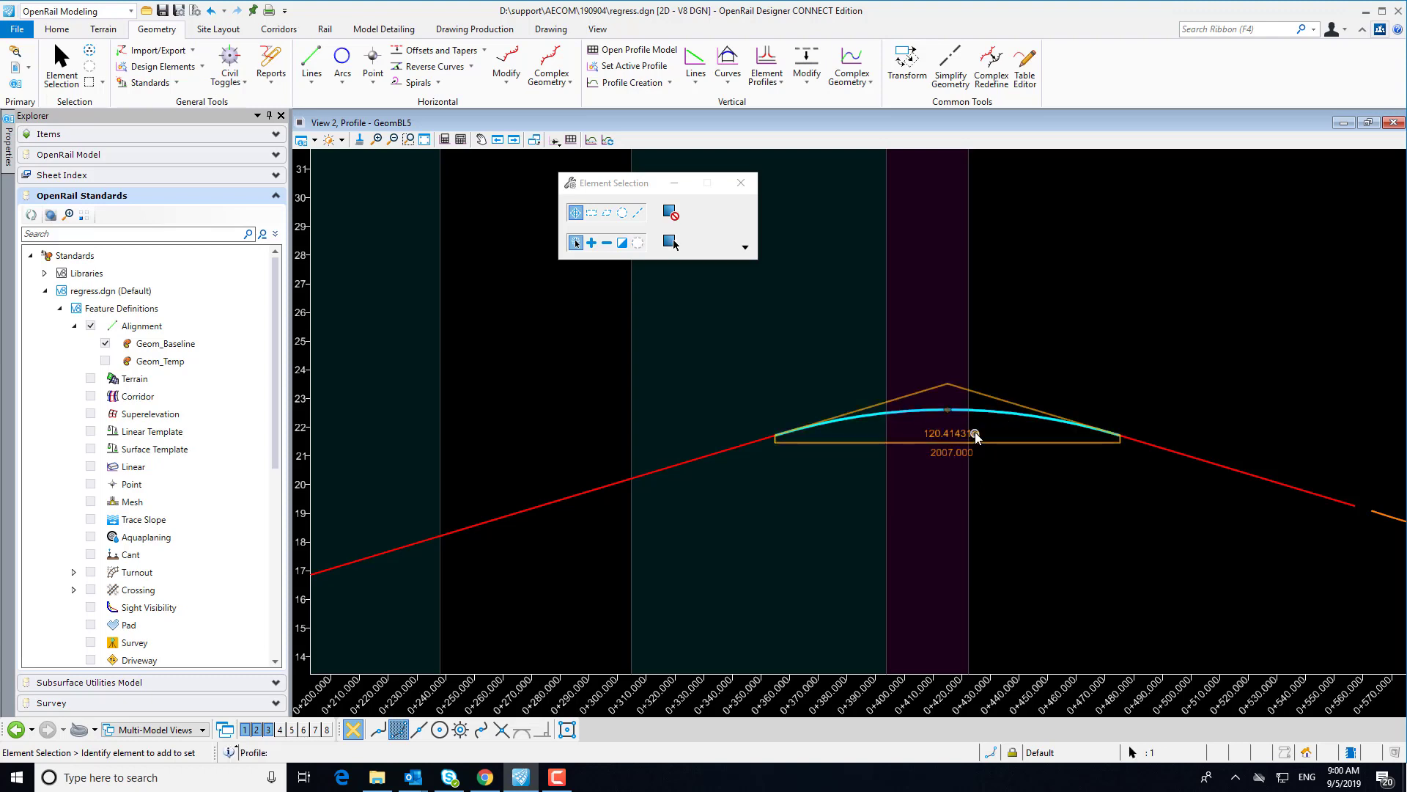
click(976, 435)
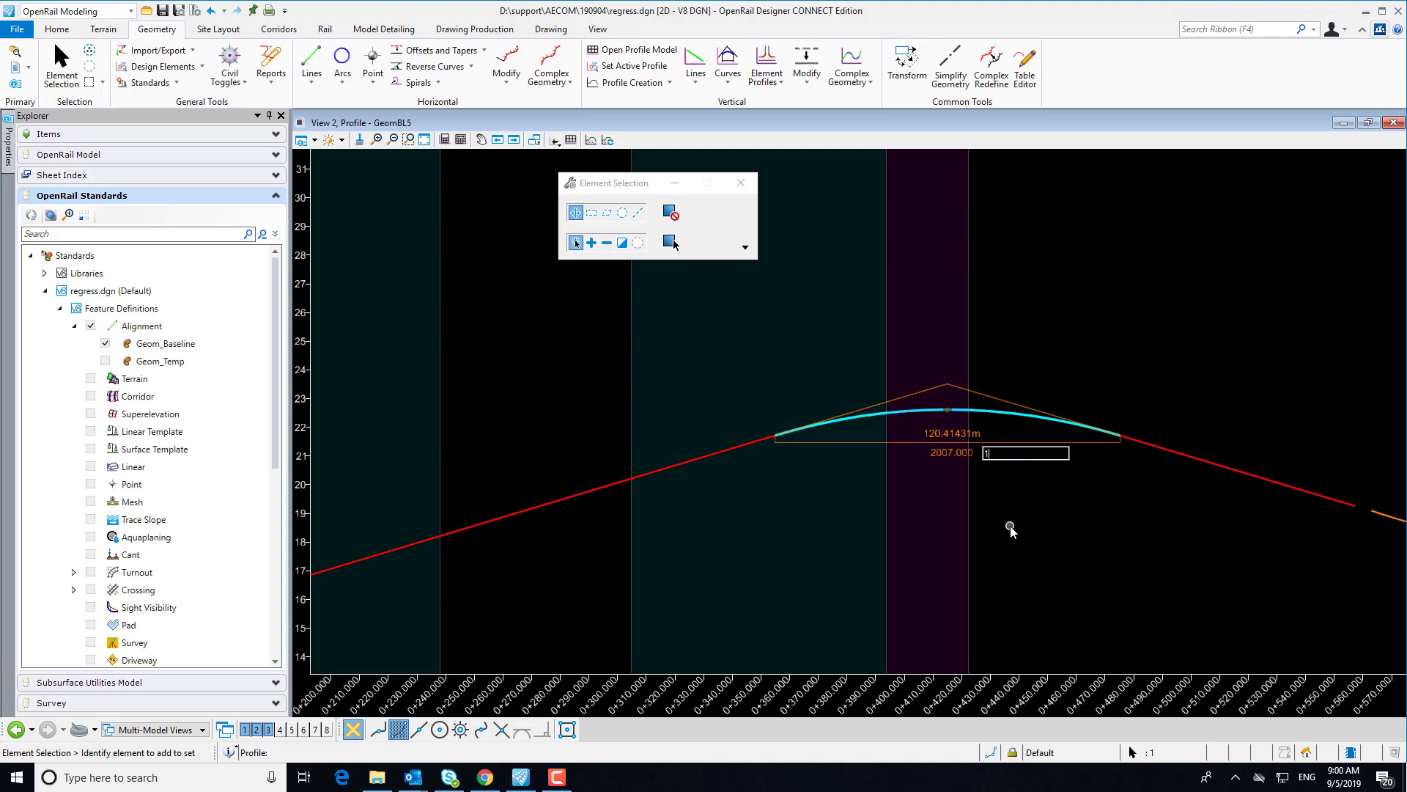
key(Return)
click(1009, 525)
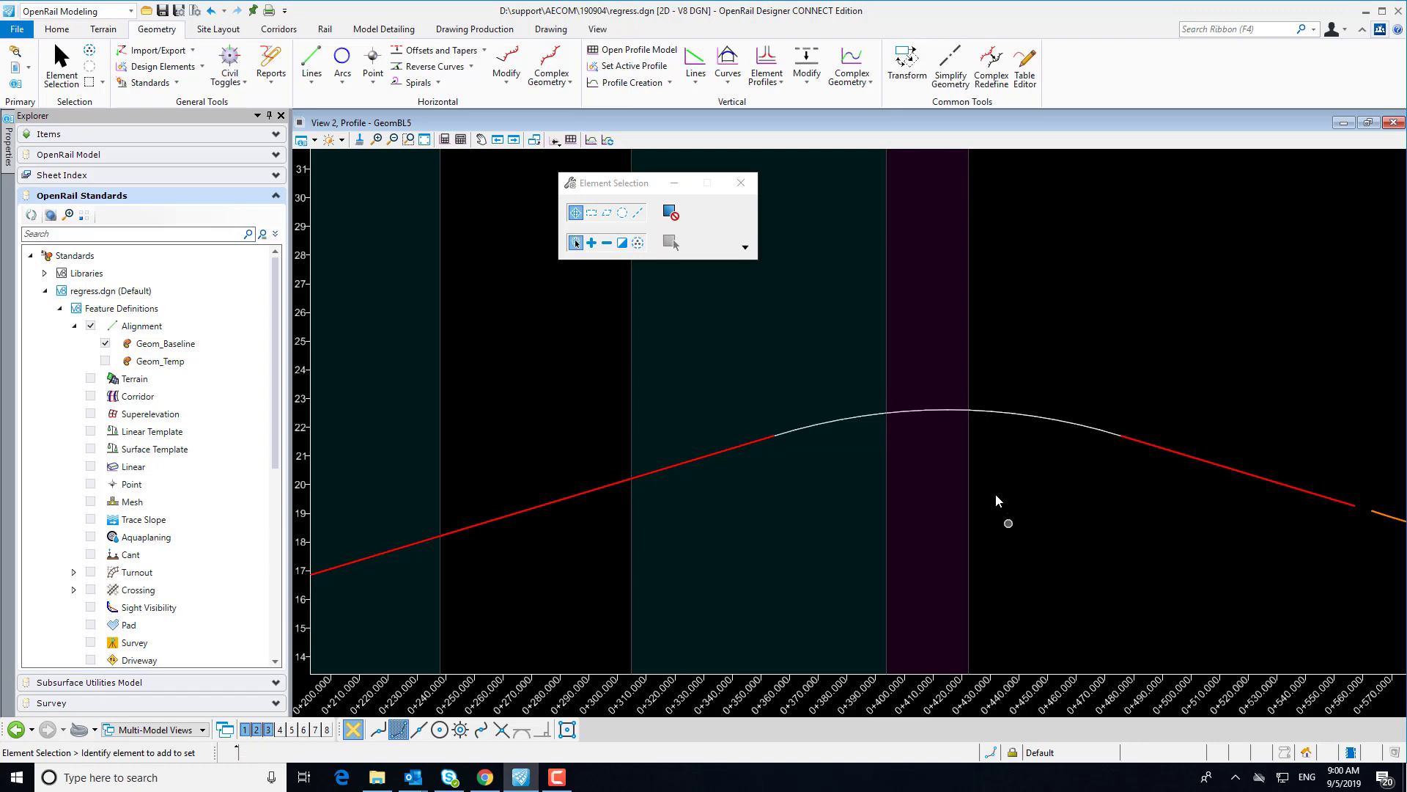
Place a Parabola From Element from the falling tangent's lower end to the end of the last regressed curve, with Trim/Extend set to Back
scroll(928, 474, down, 3)
scroll(1088, 521, up, 4)
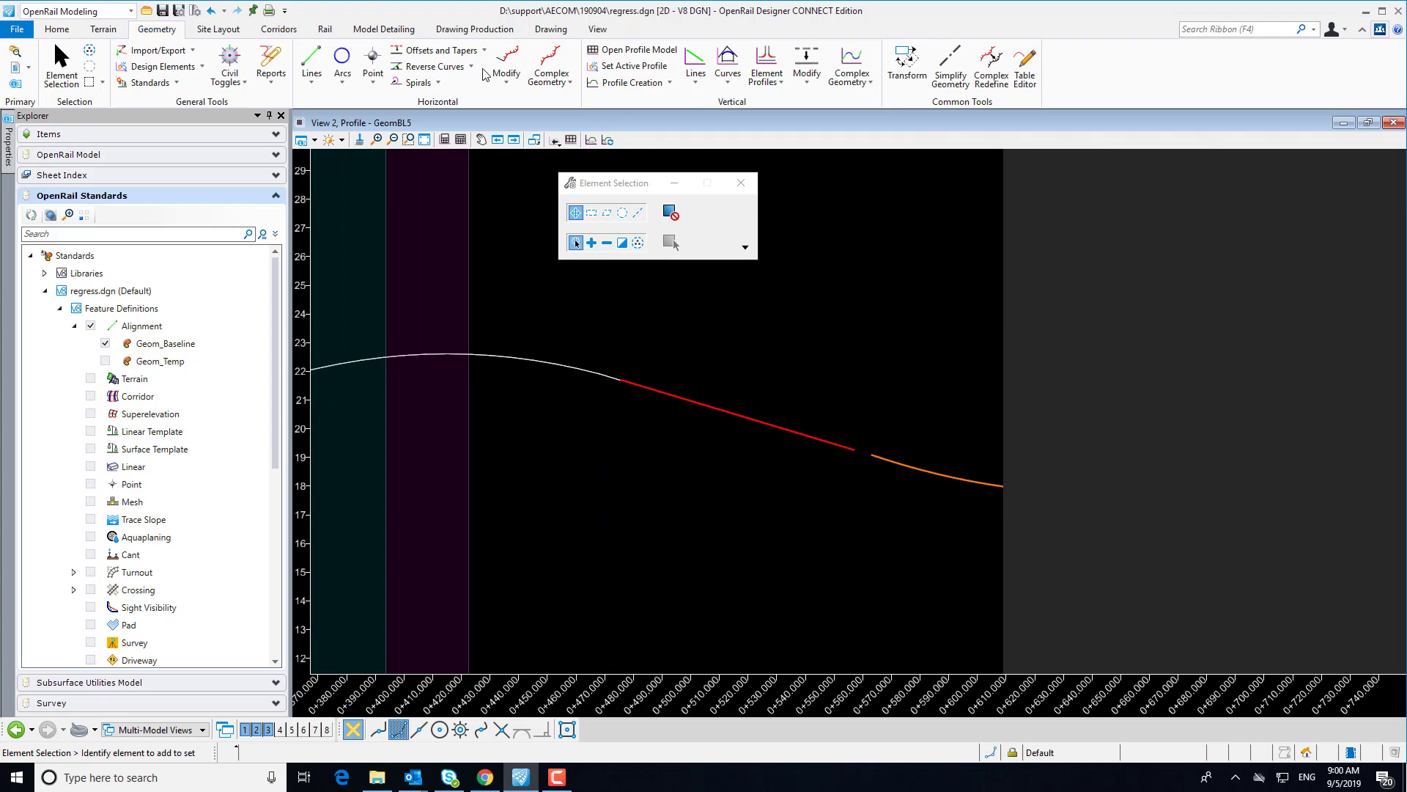
click(730, 81)
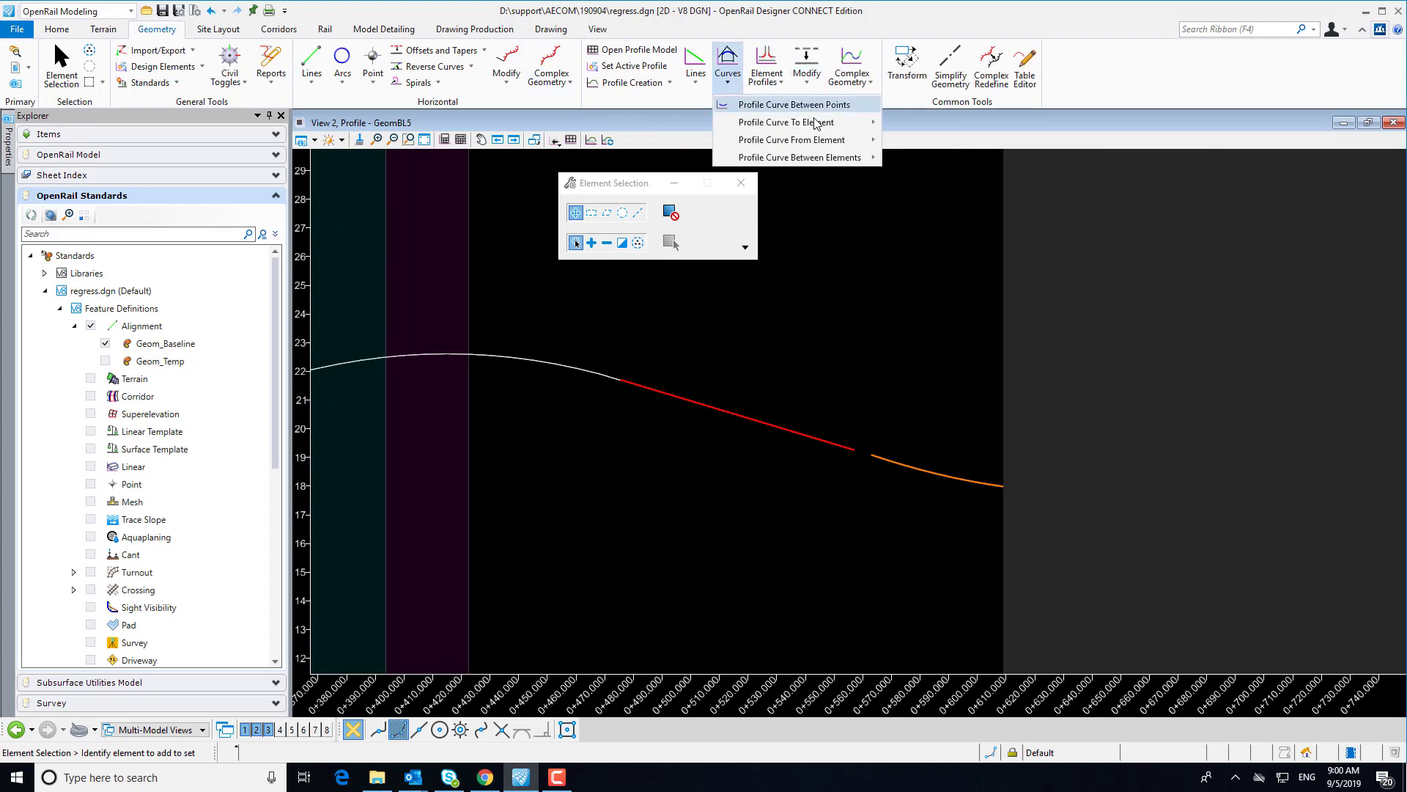
mouse_move(850, 150)
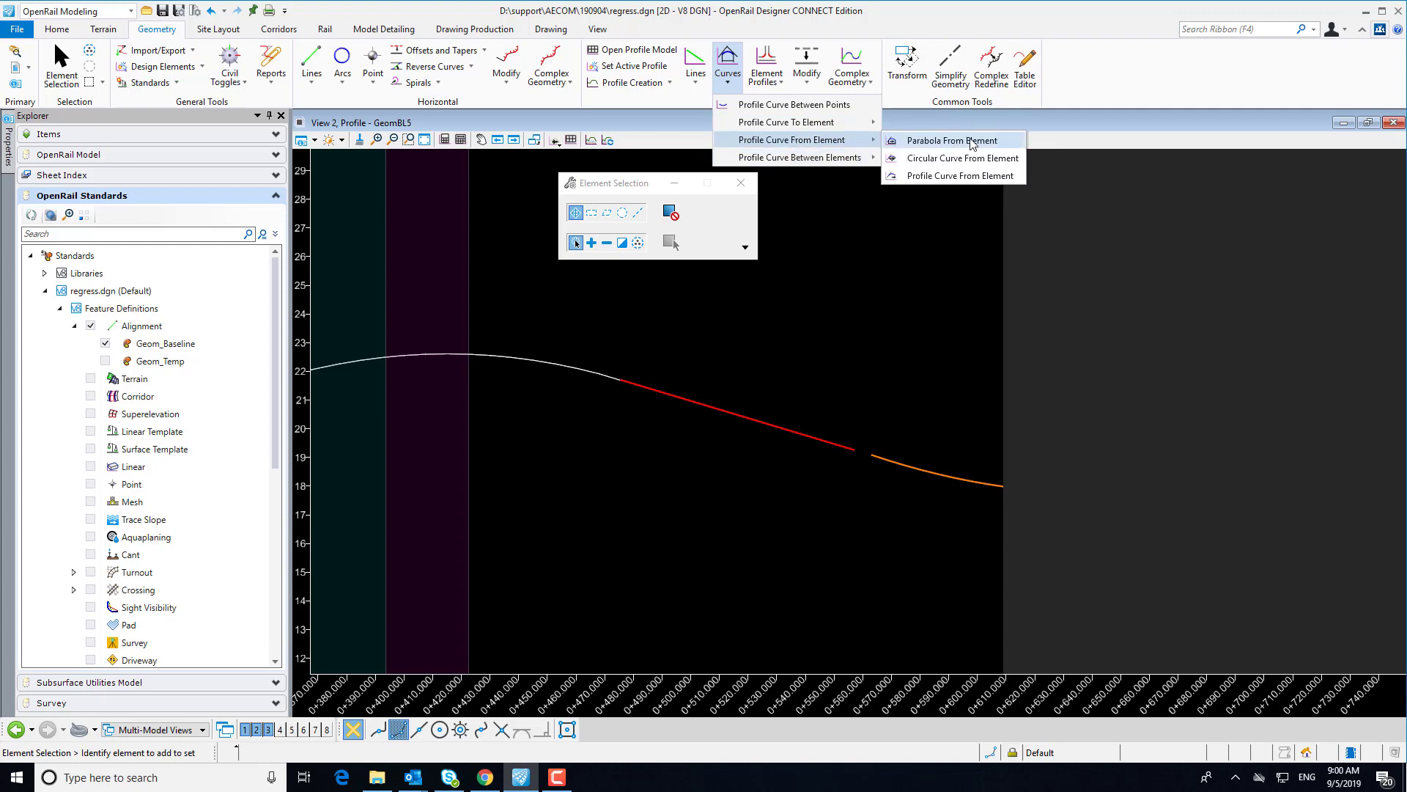
click(973, 144)
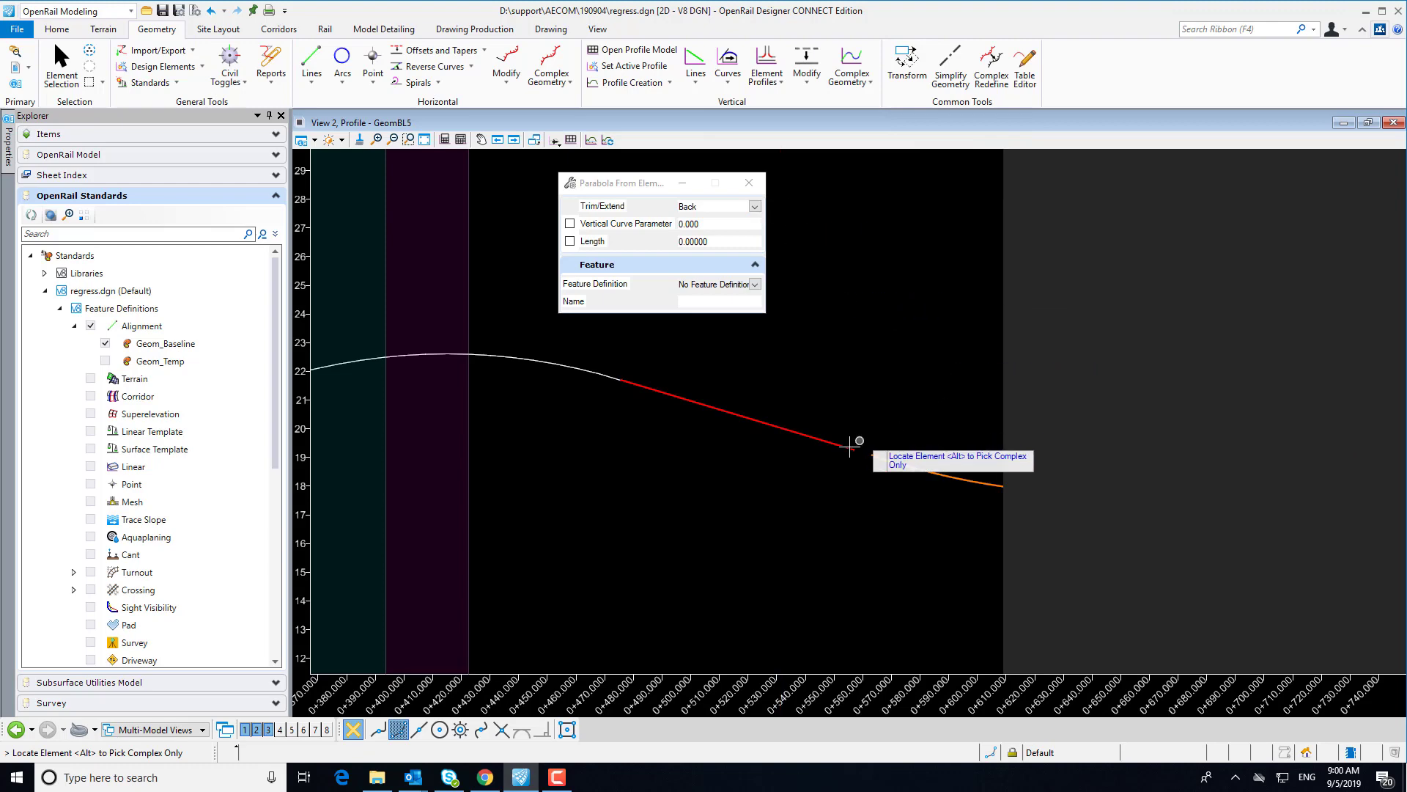
click(854, 448)
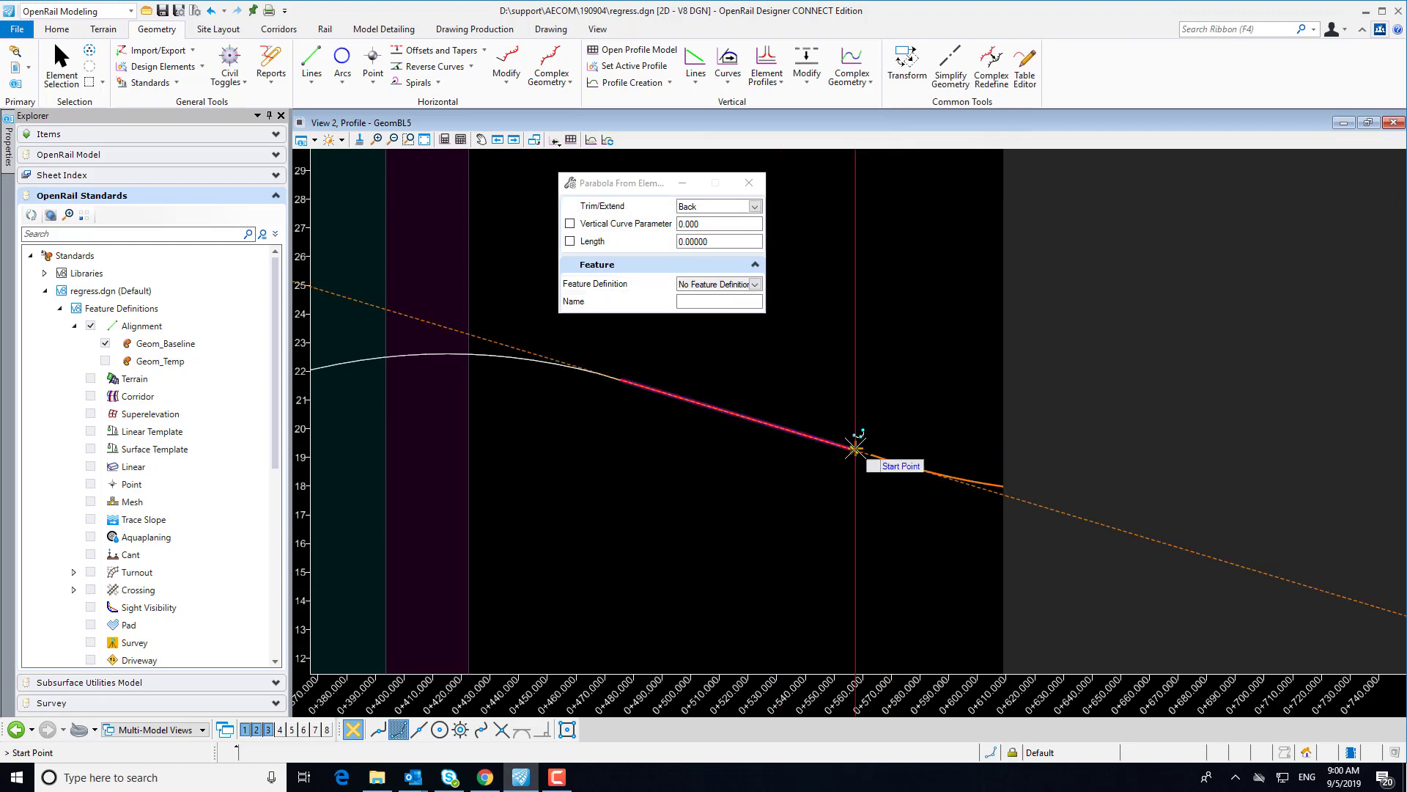
scroll(854, 448, up, 3)
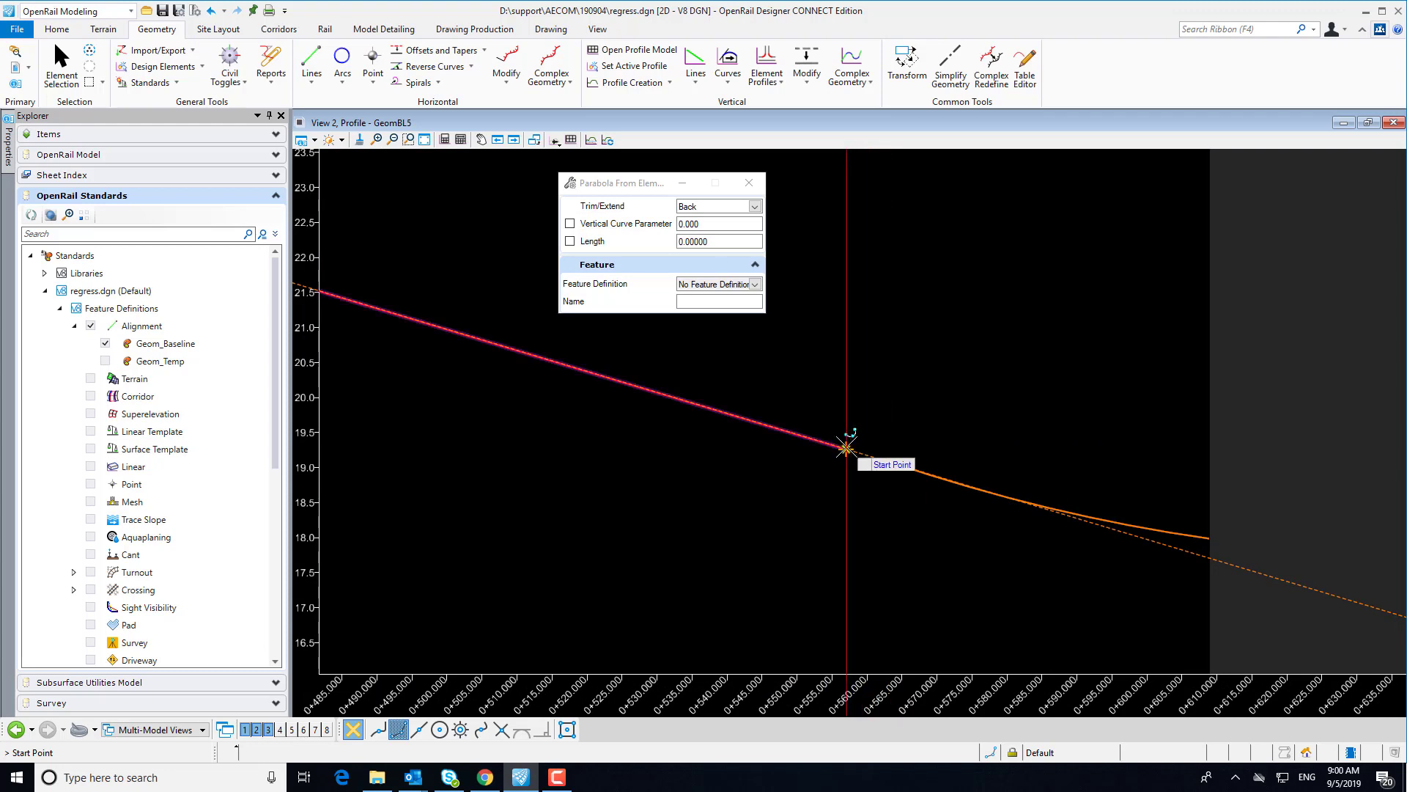
click(846, 449)
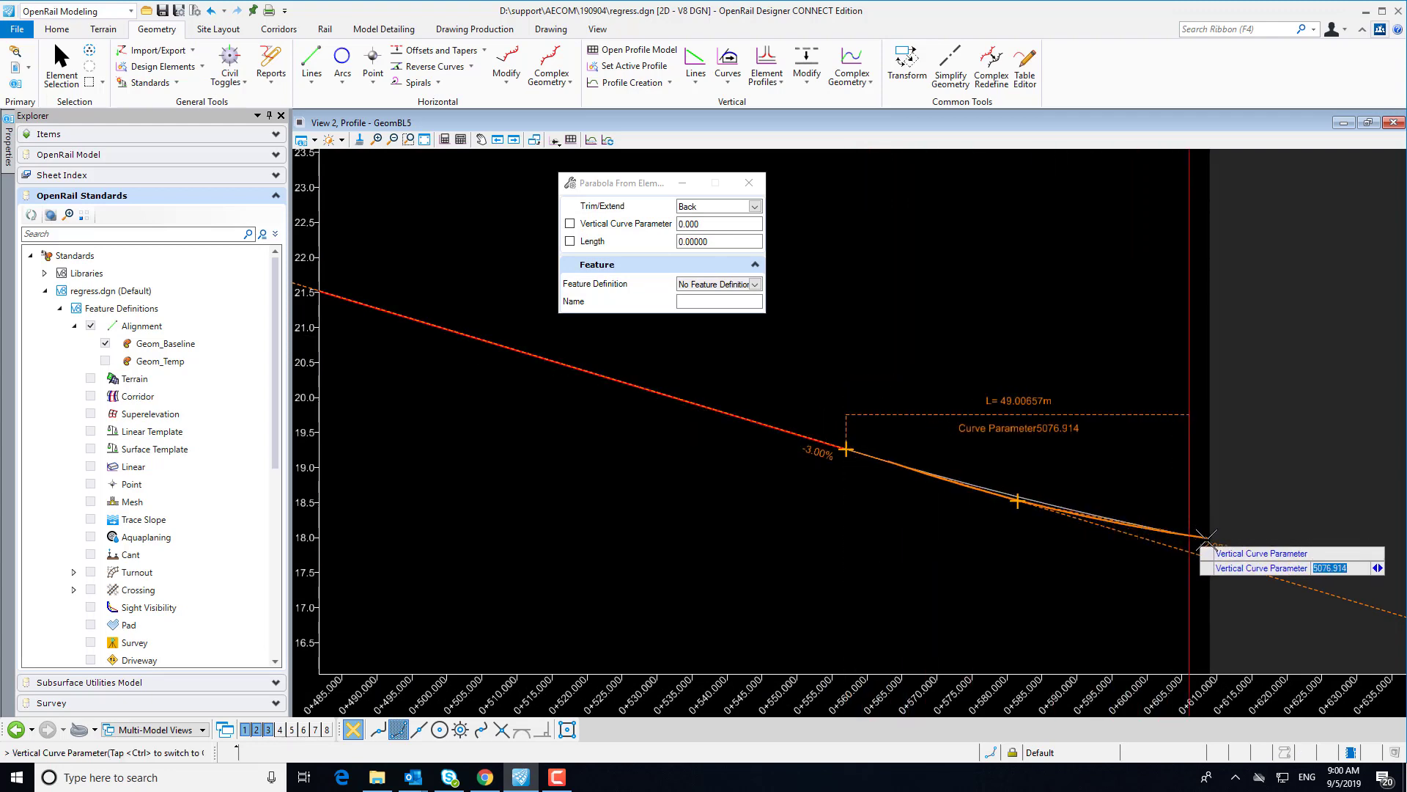
scroll(1206, 539, up, 2)
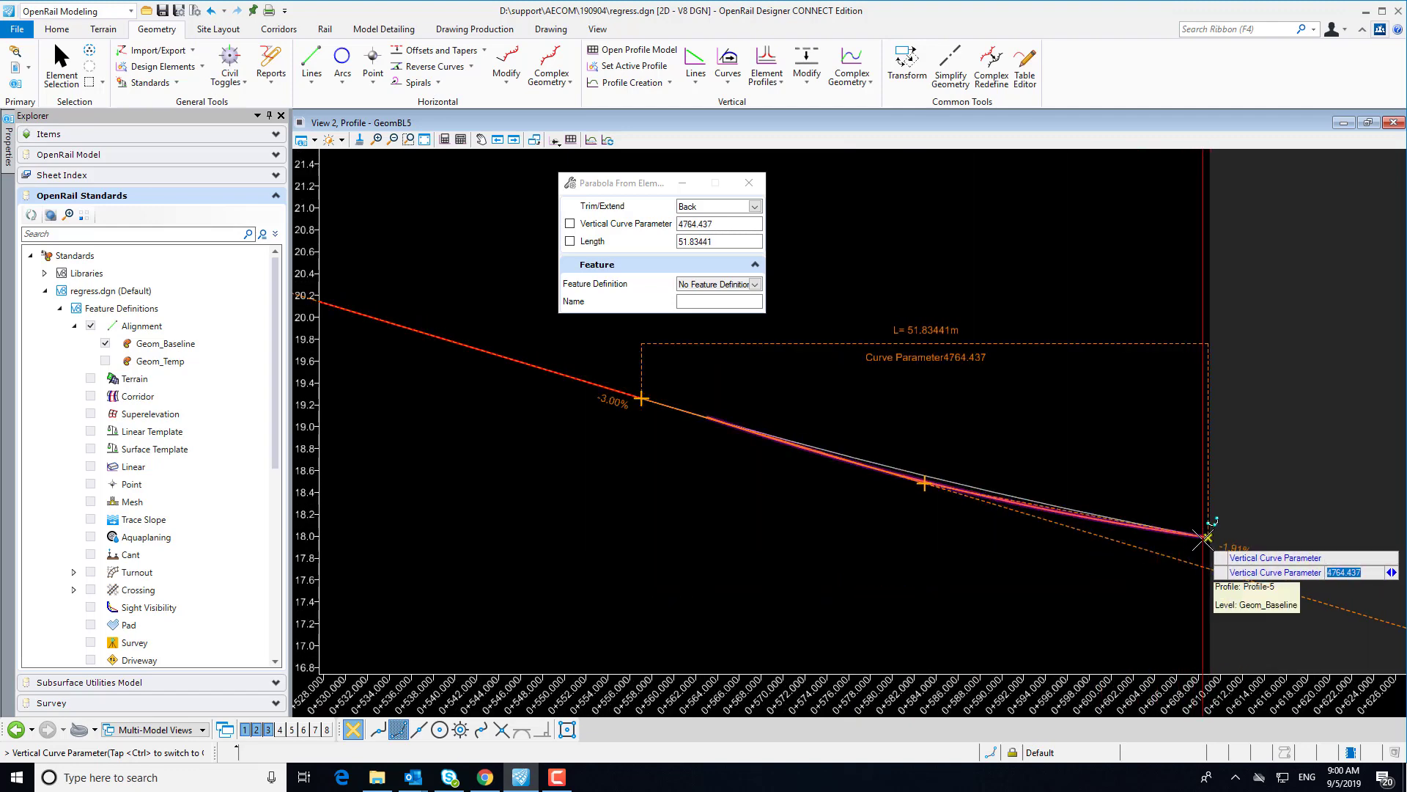
click(1205, 539)
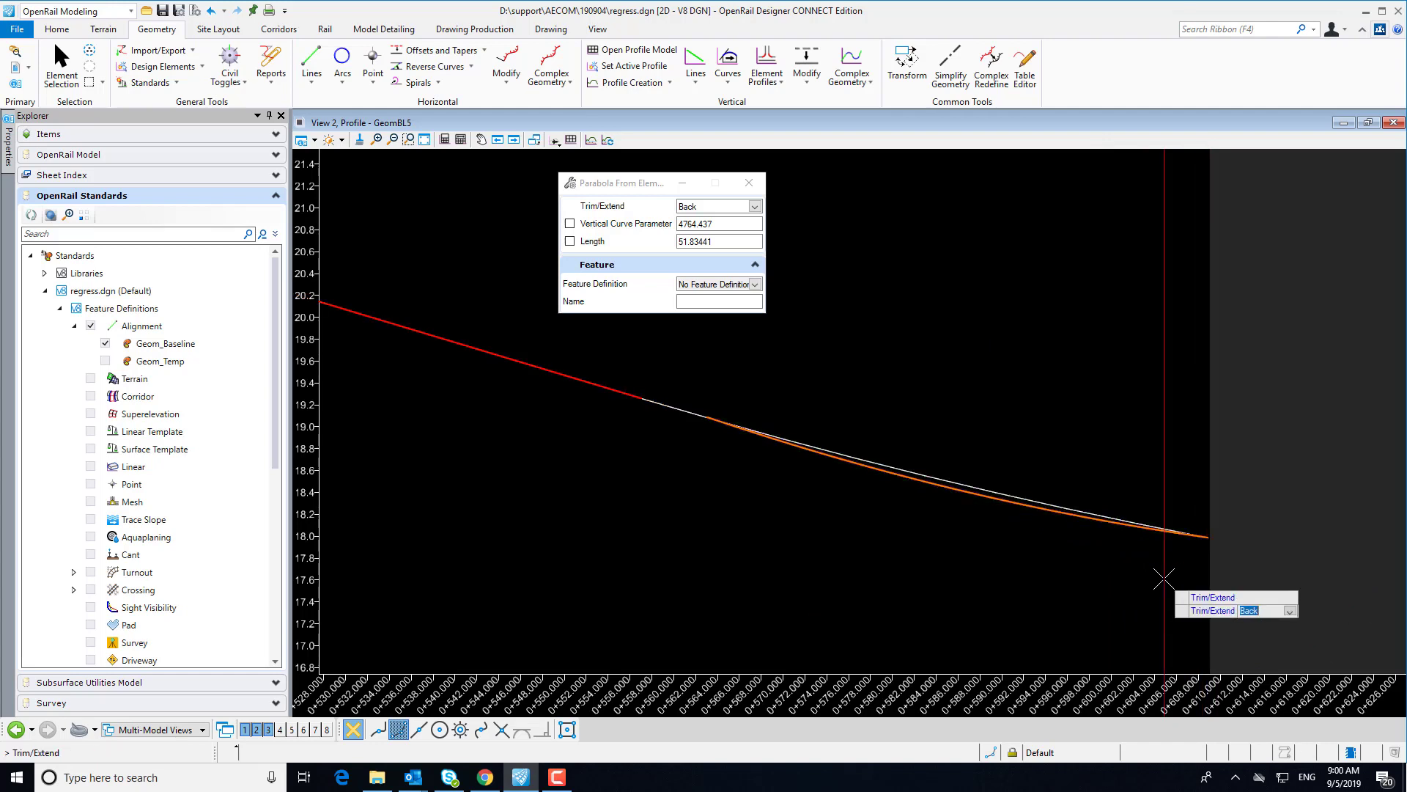
click(1164, 578)
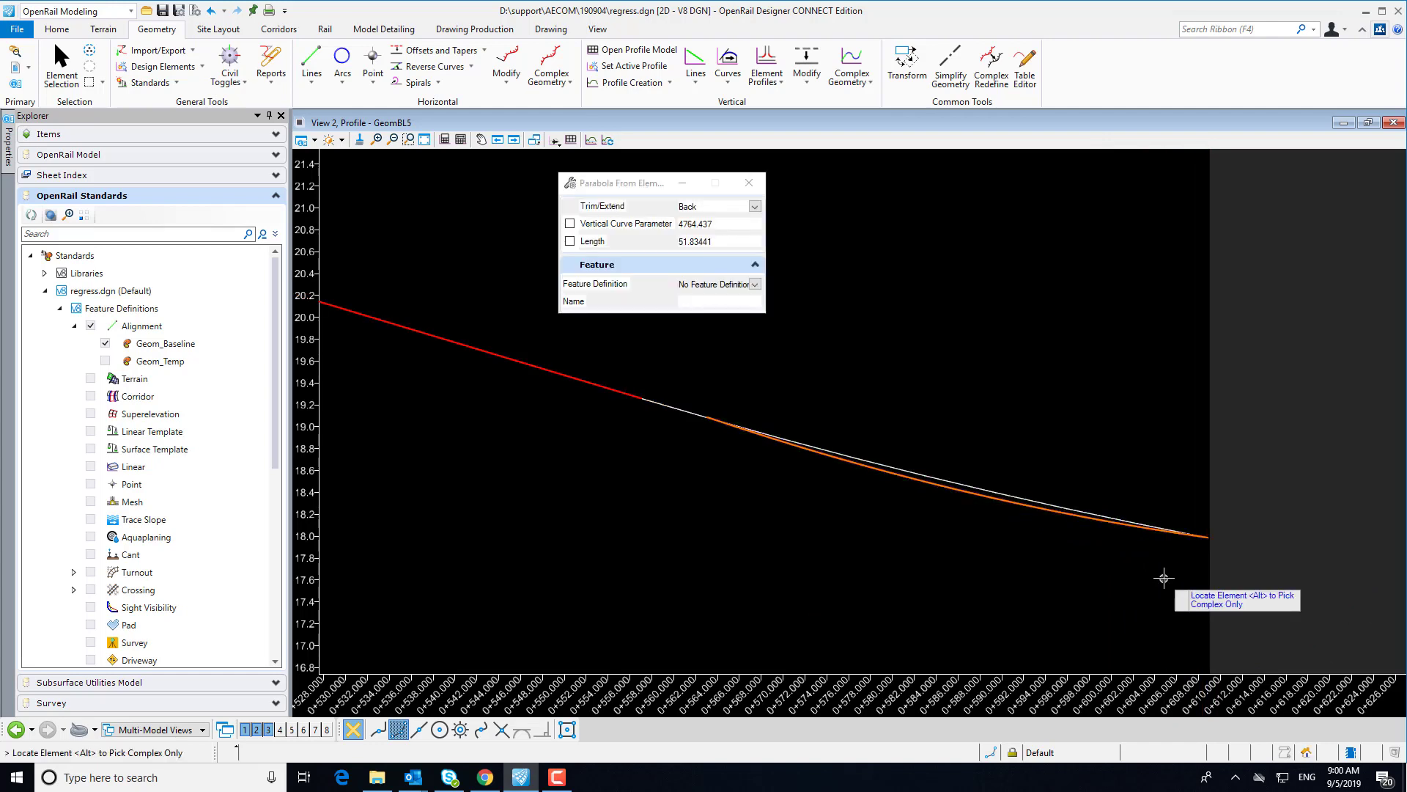
Delete the original regressed curve lying beside the new parabola at the profile's end
scroll(1154, 575, down, 1)
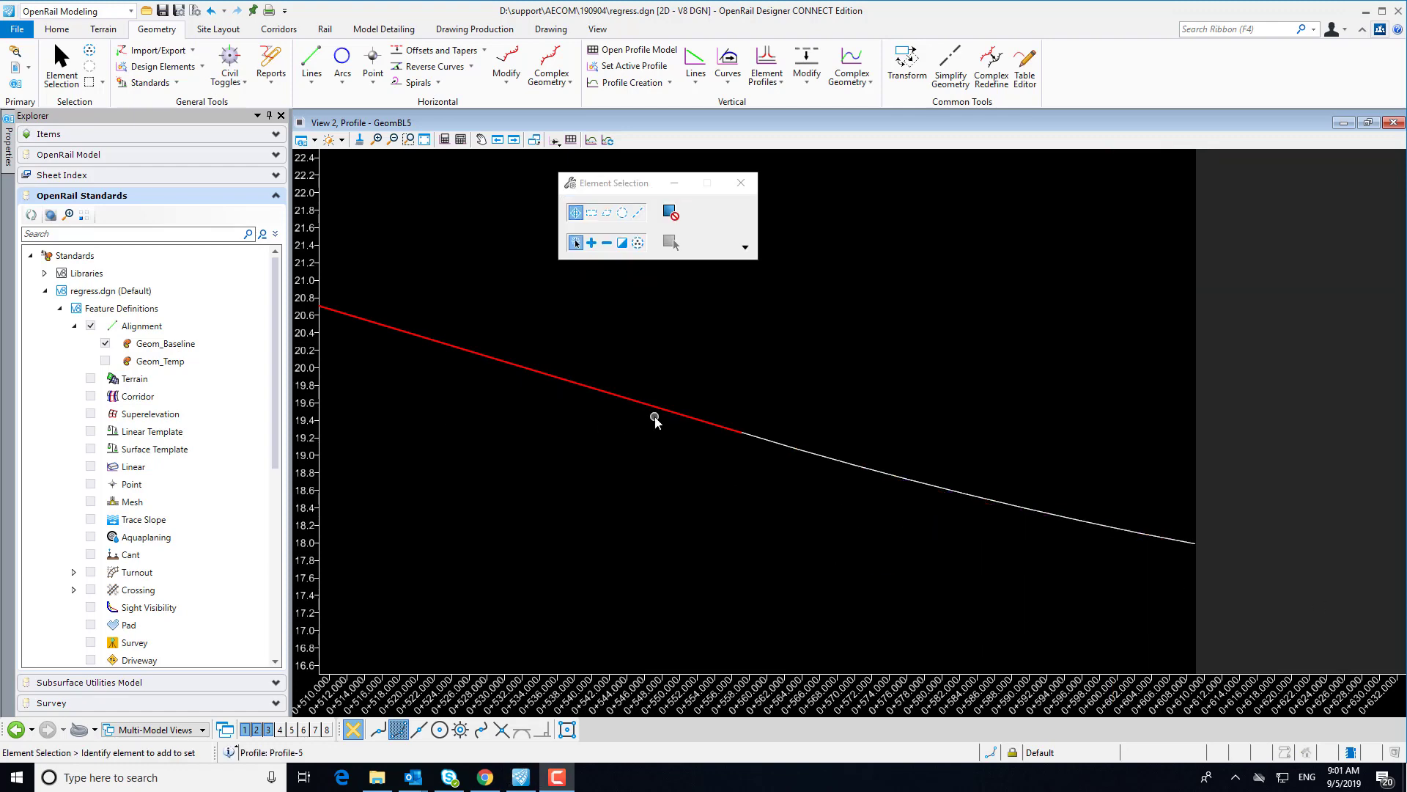
scroll(735, 415, down, 5)
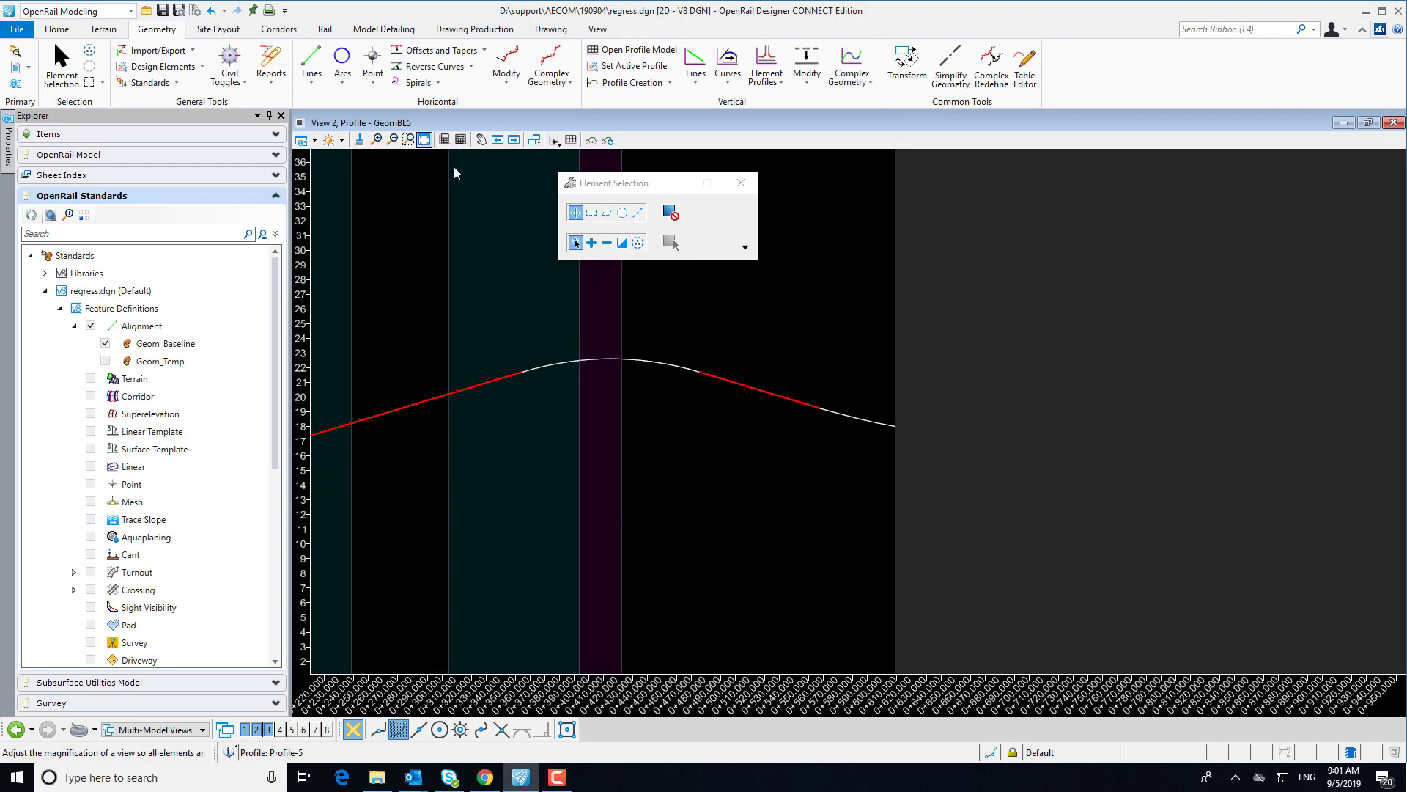
Join all profile elements with Profile Complex By Elements, using the Automatic method and the Geom_Baseline feature definition, starting from the flat tangent
click(424, 139)
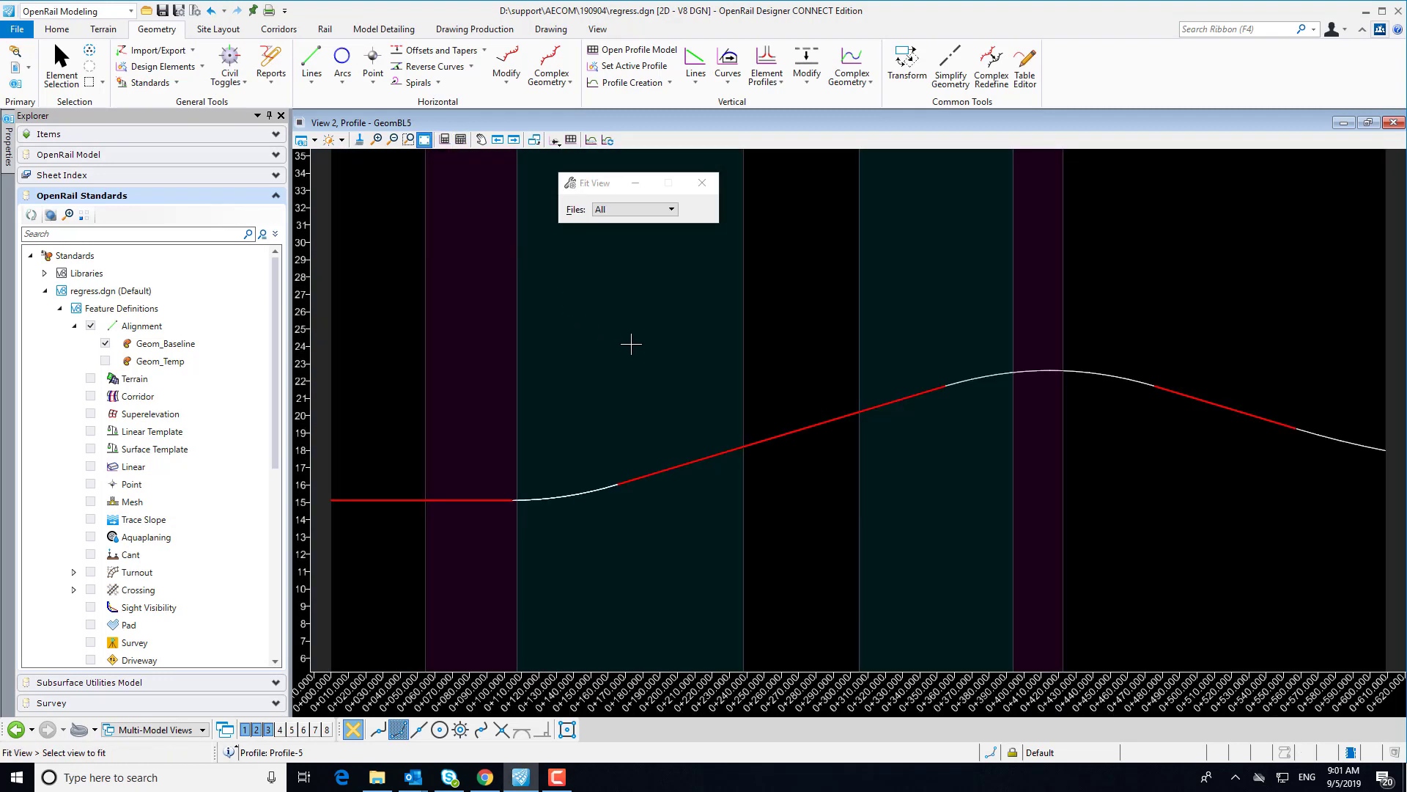
click(870, 82)
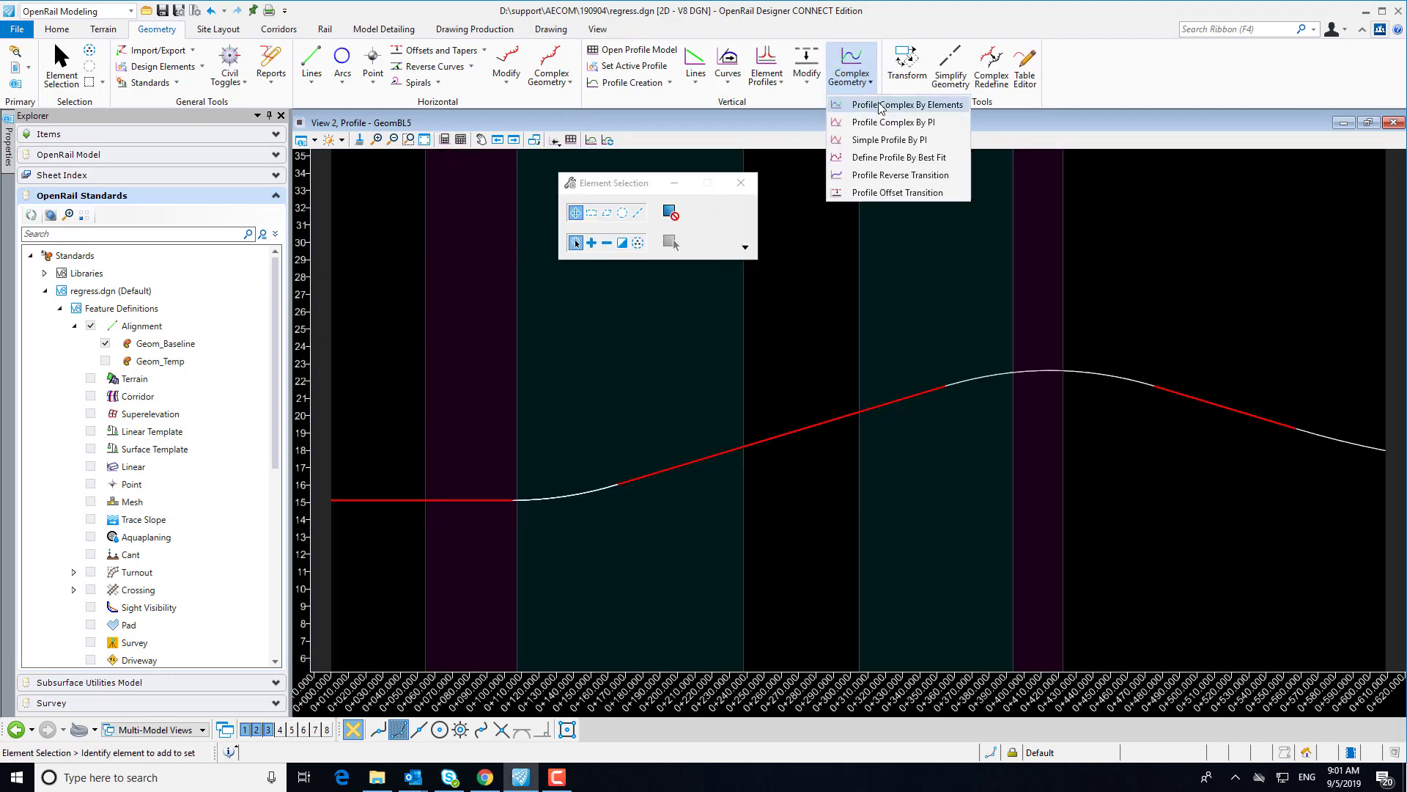
click(884, 102)
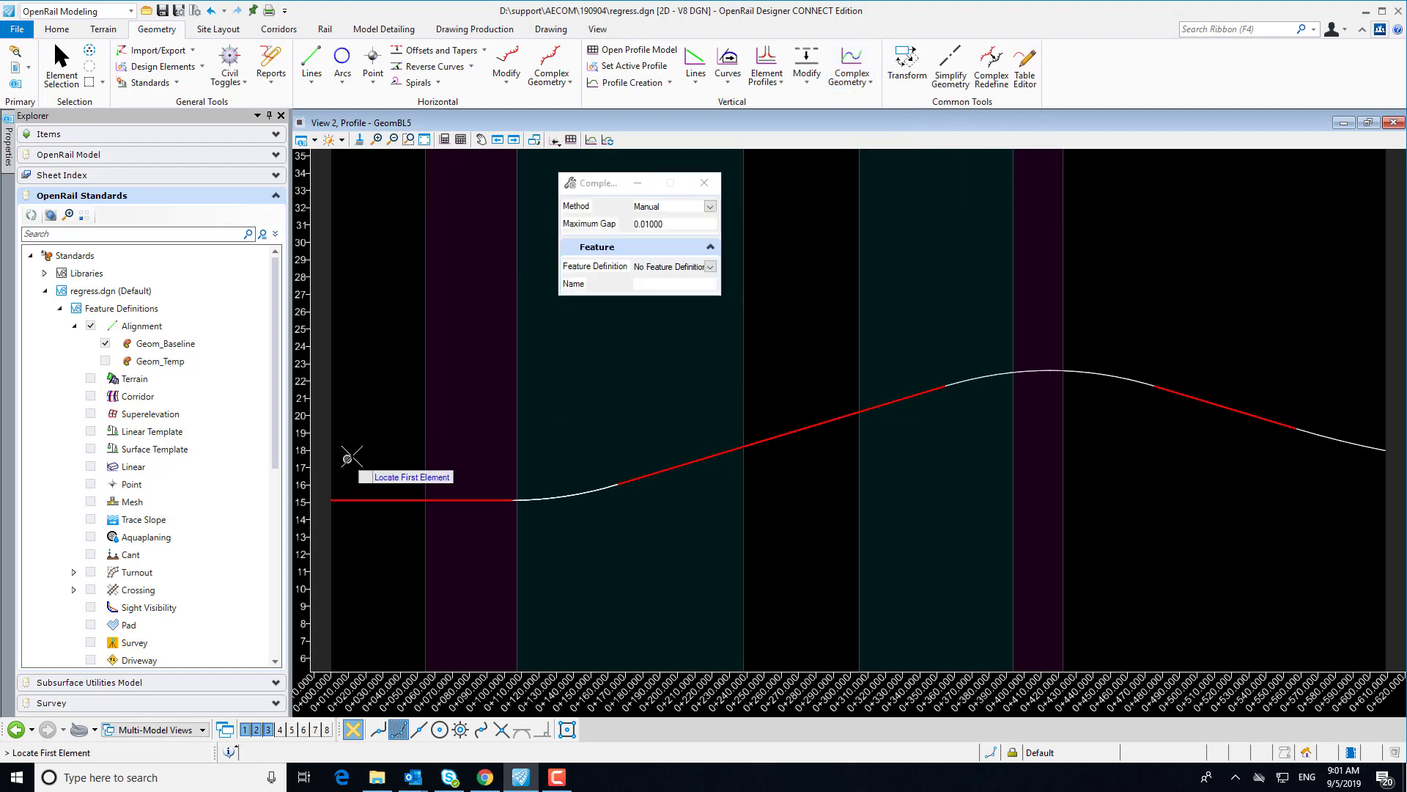
click(710, 207)
click(667, 234)
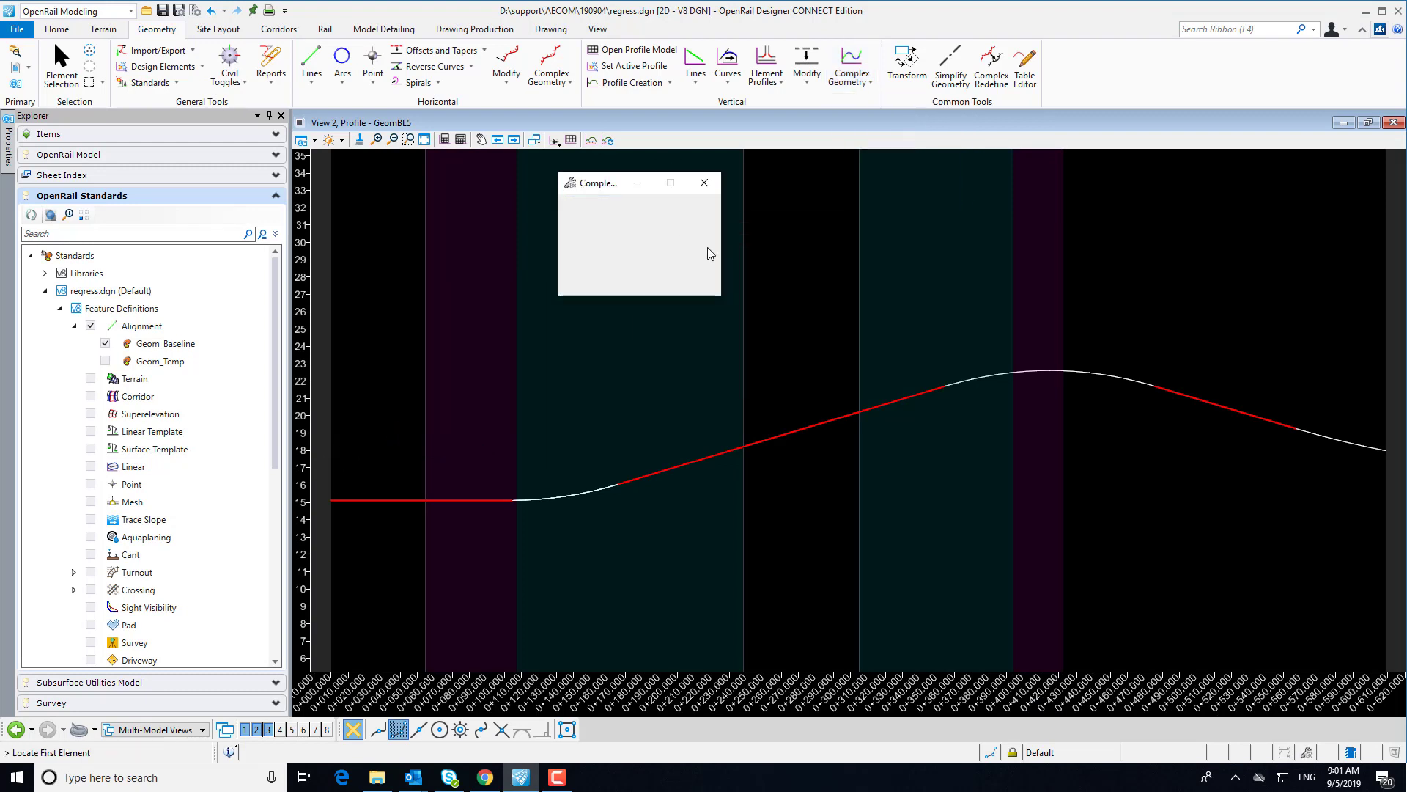
click(710, 268)
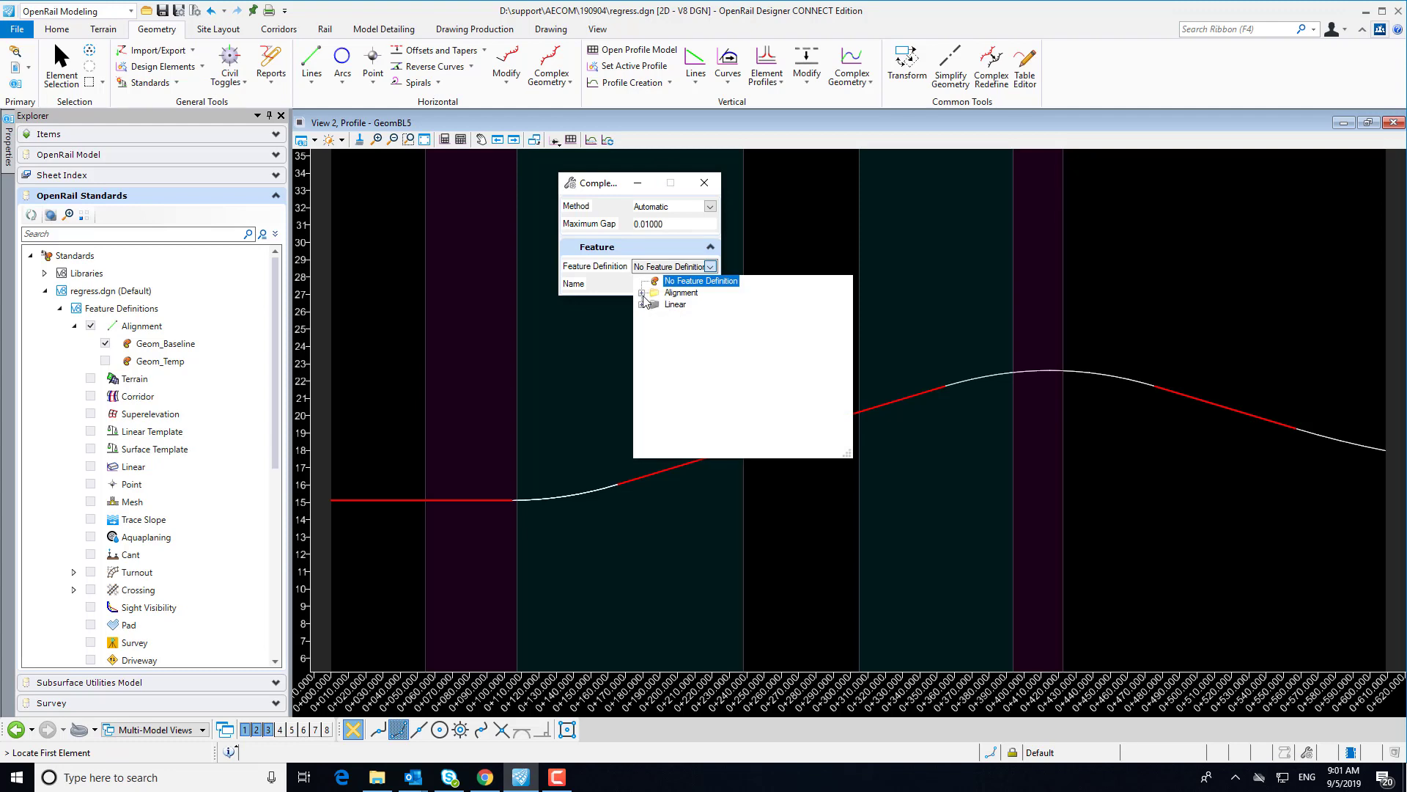
click(642, 292)
click(704, 316)
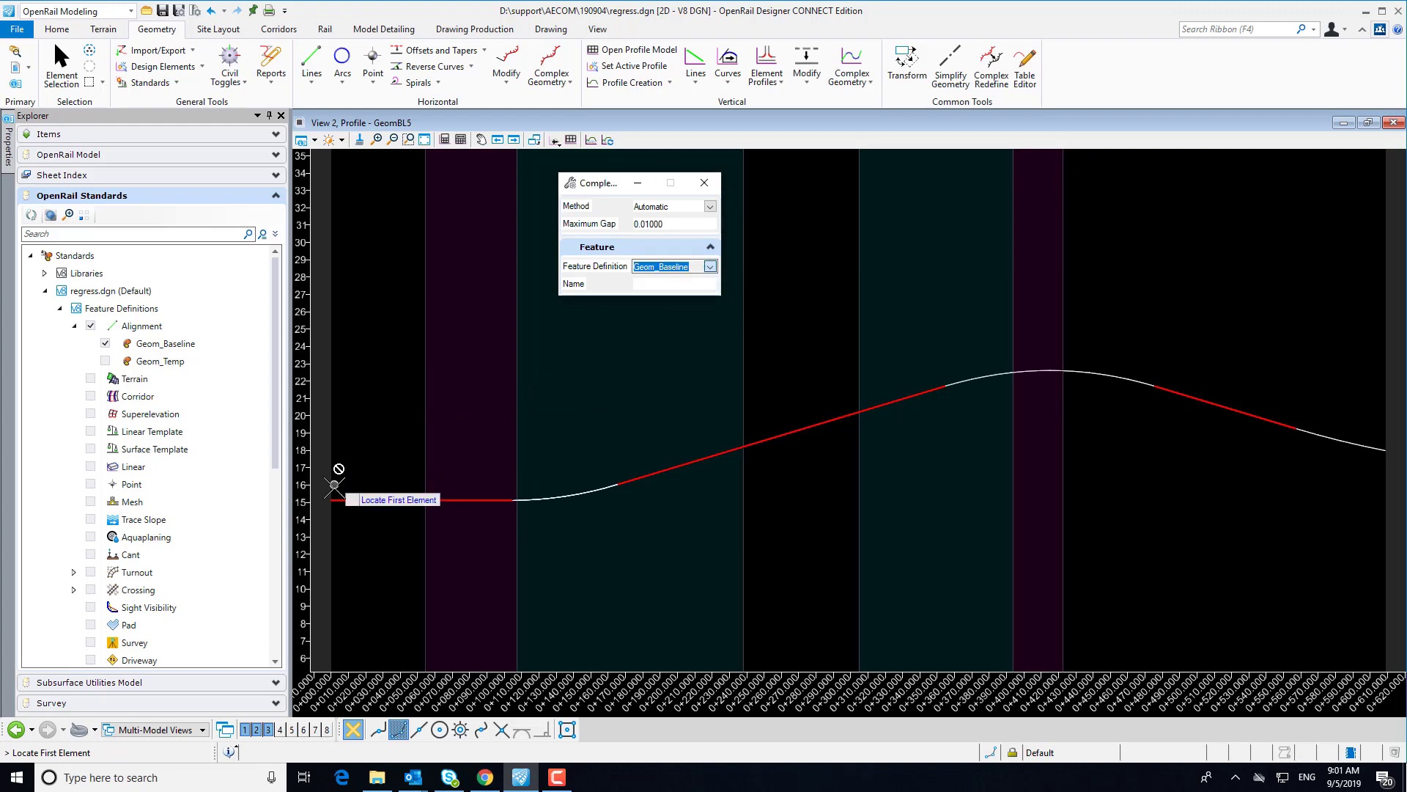
click(336, 499)
click(490, 399)
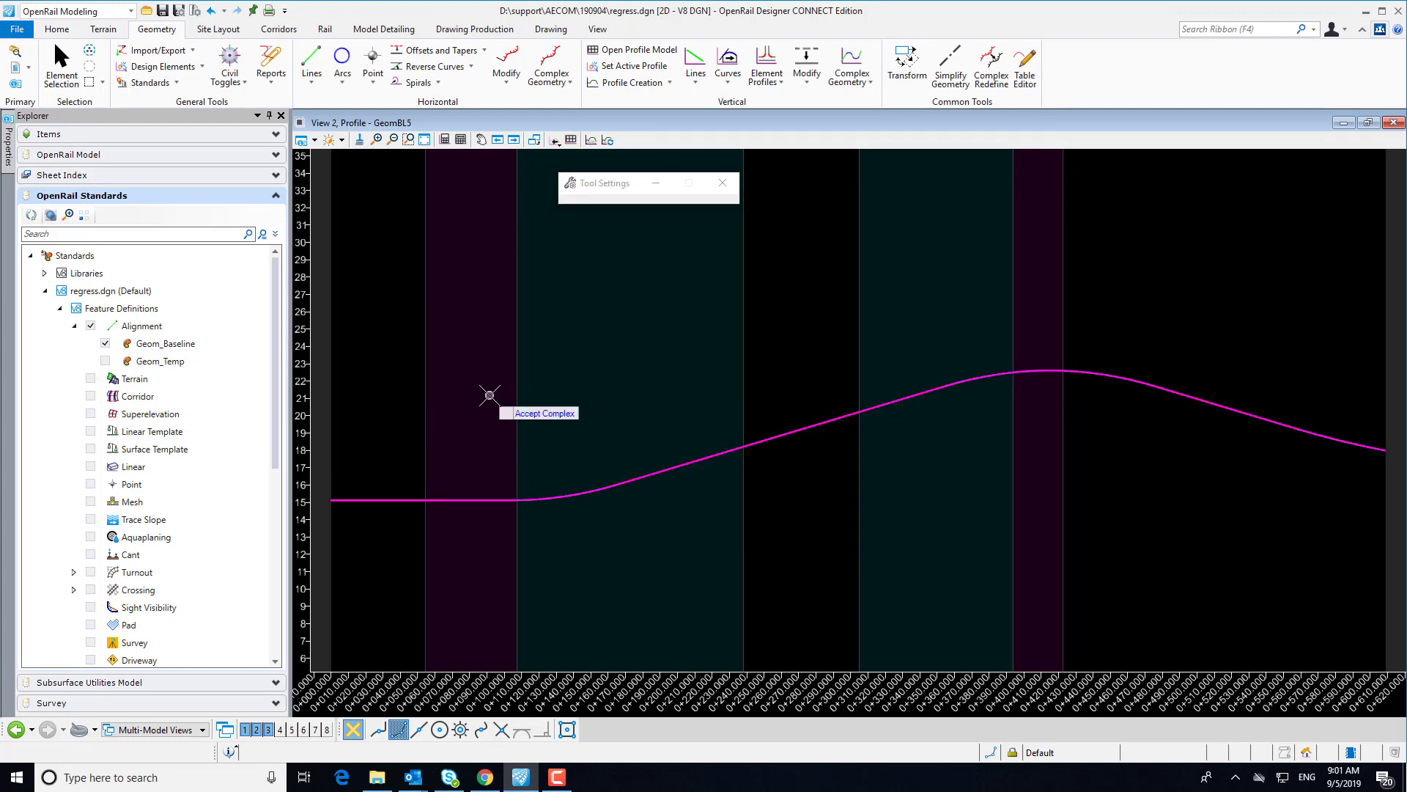
Set the new complex profile as the active profile
scroll(481, 395, down, 2)
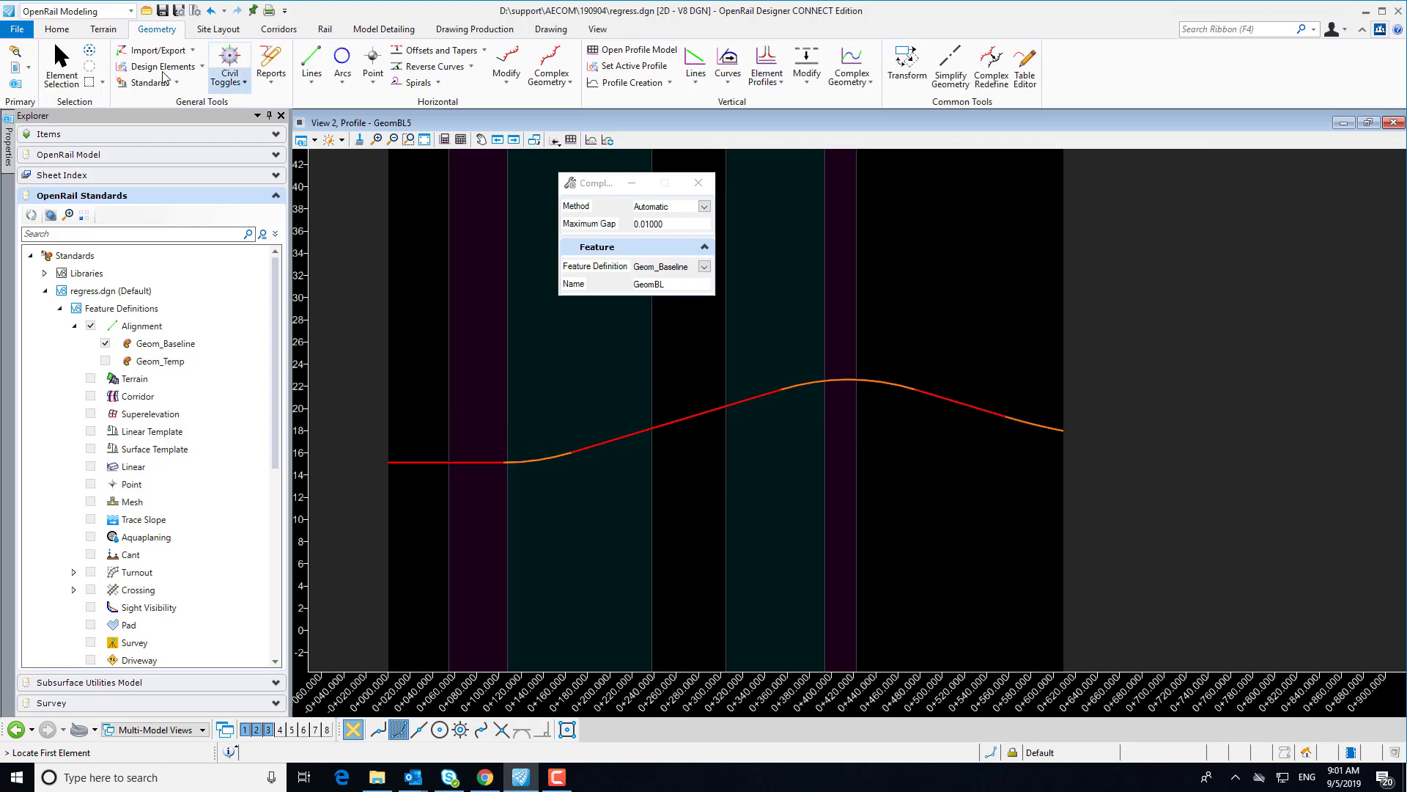
click(62, 66)
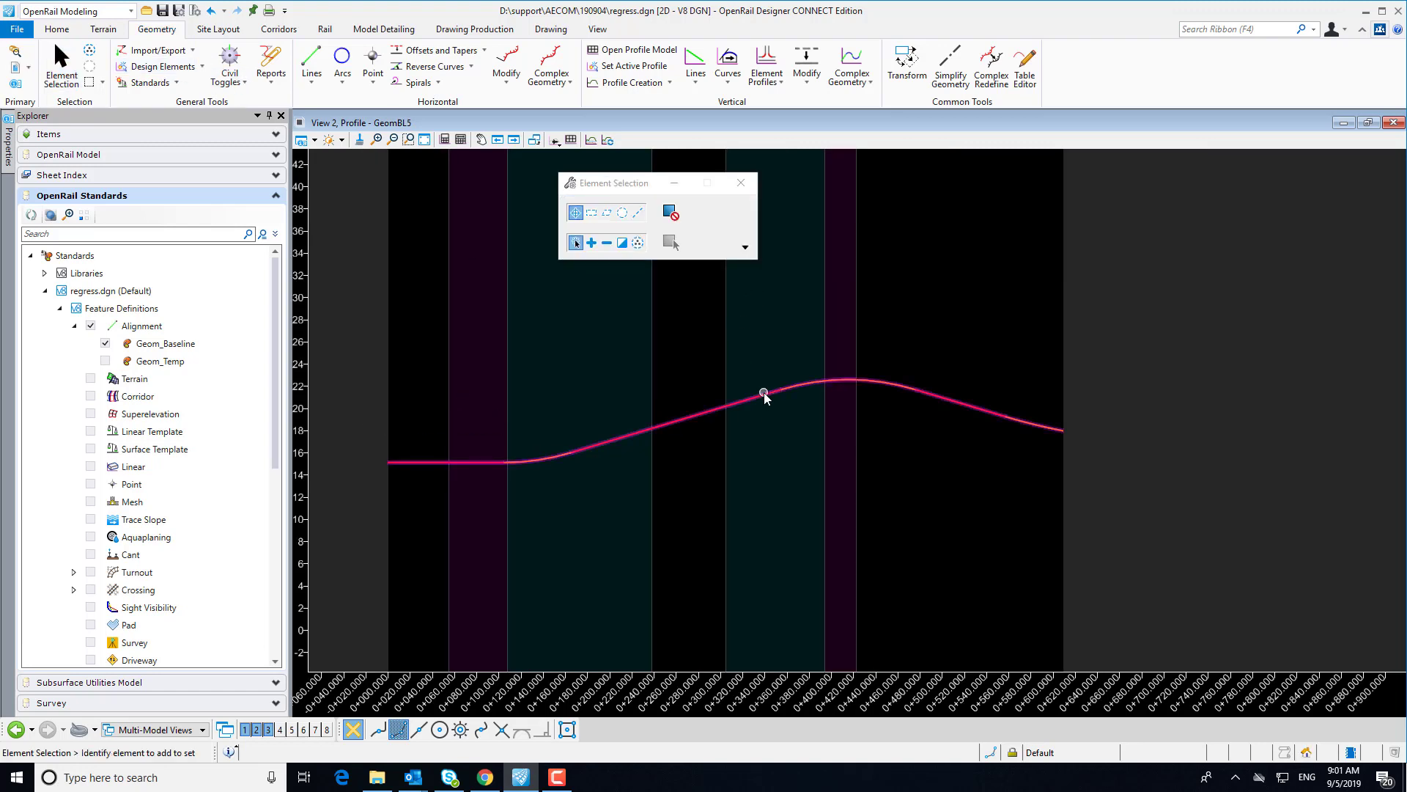
click(797, 387)
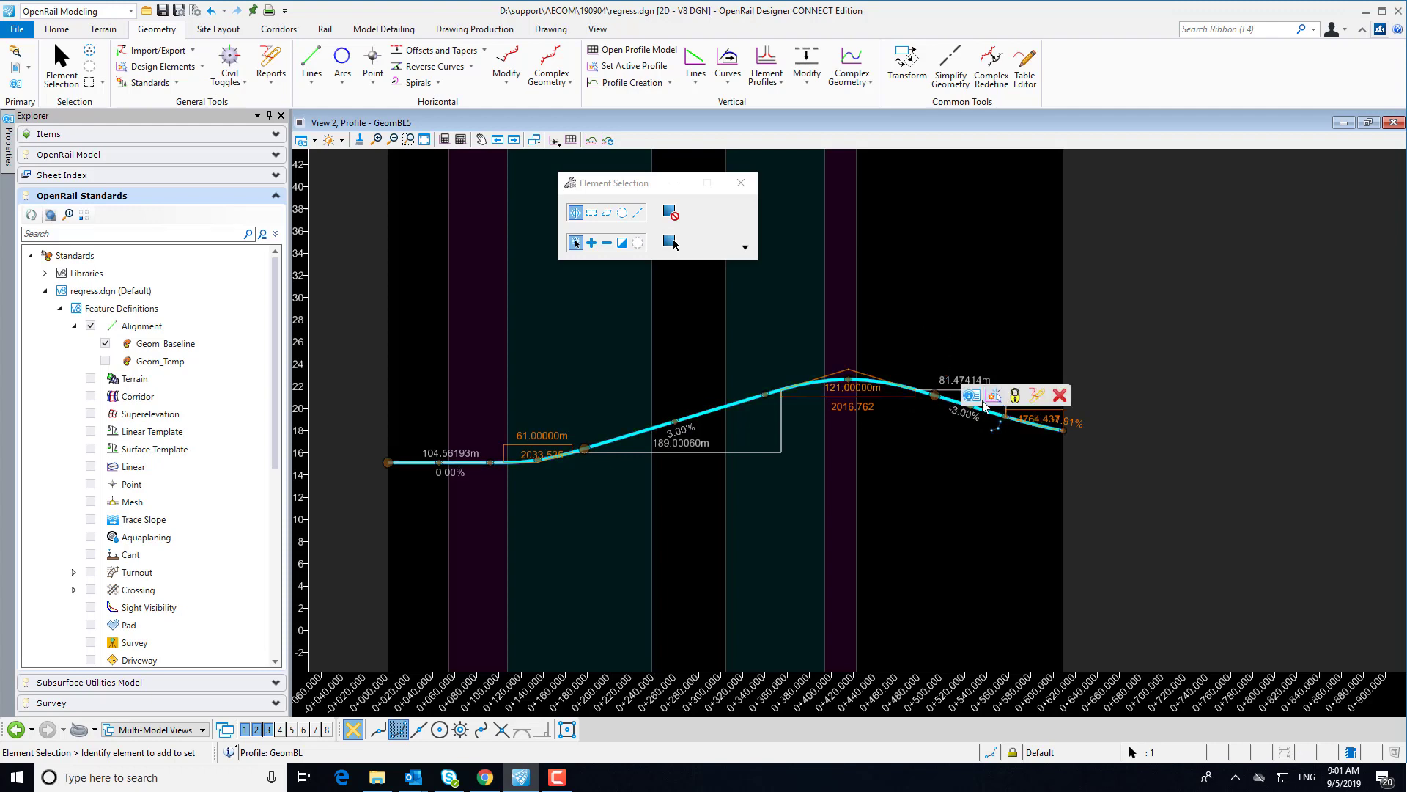
click(992, 399)
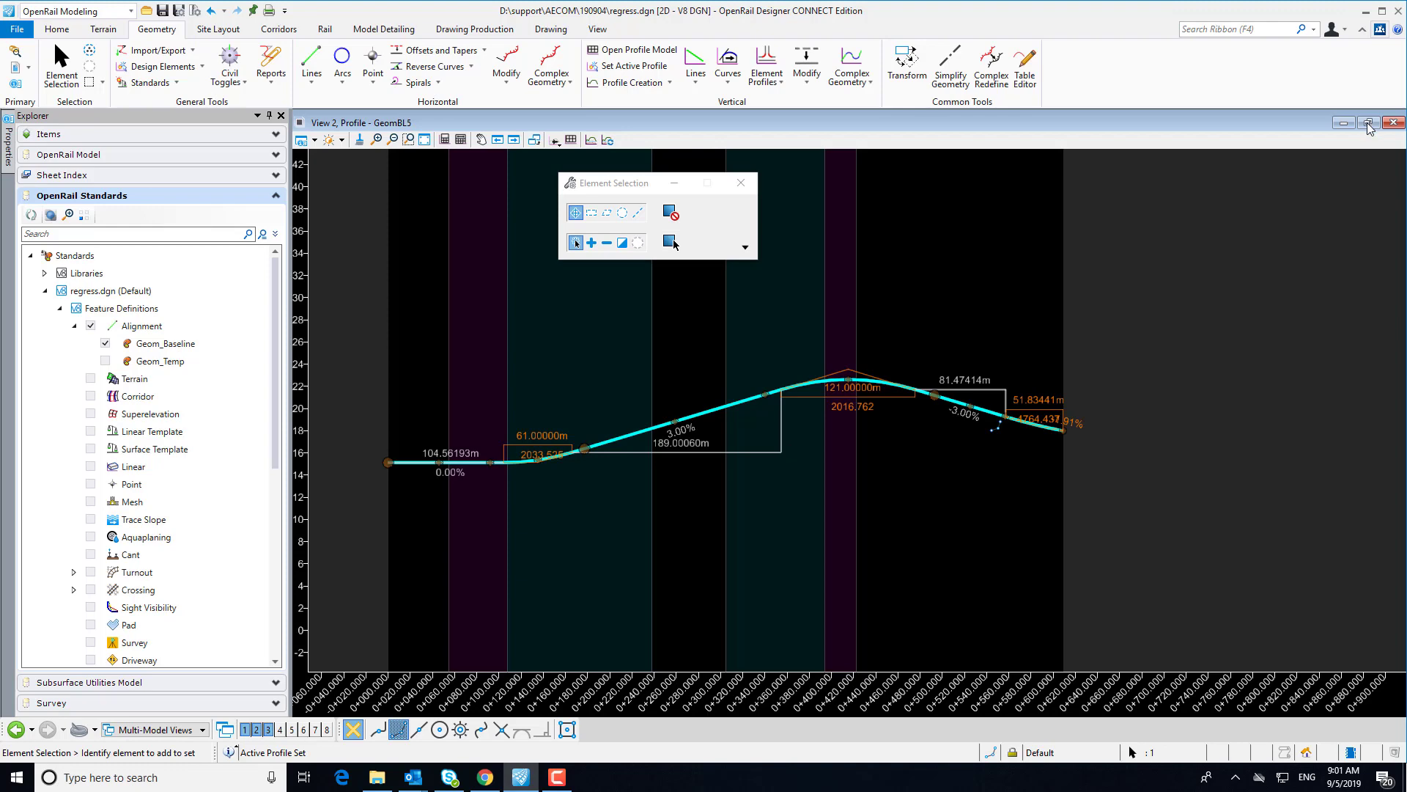
Restore the maximized profile view to a smaller window beside the plan view and clear the selection
click(1368, 124)
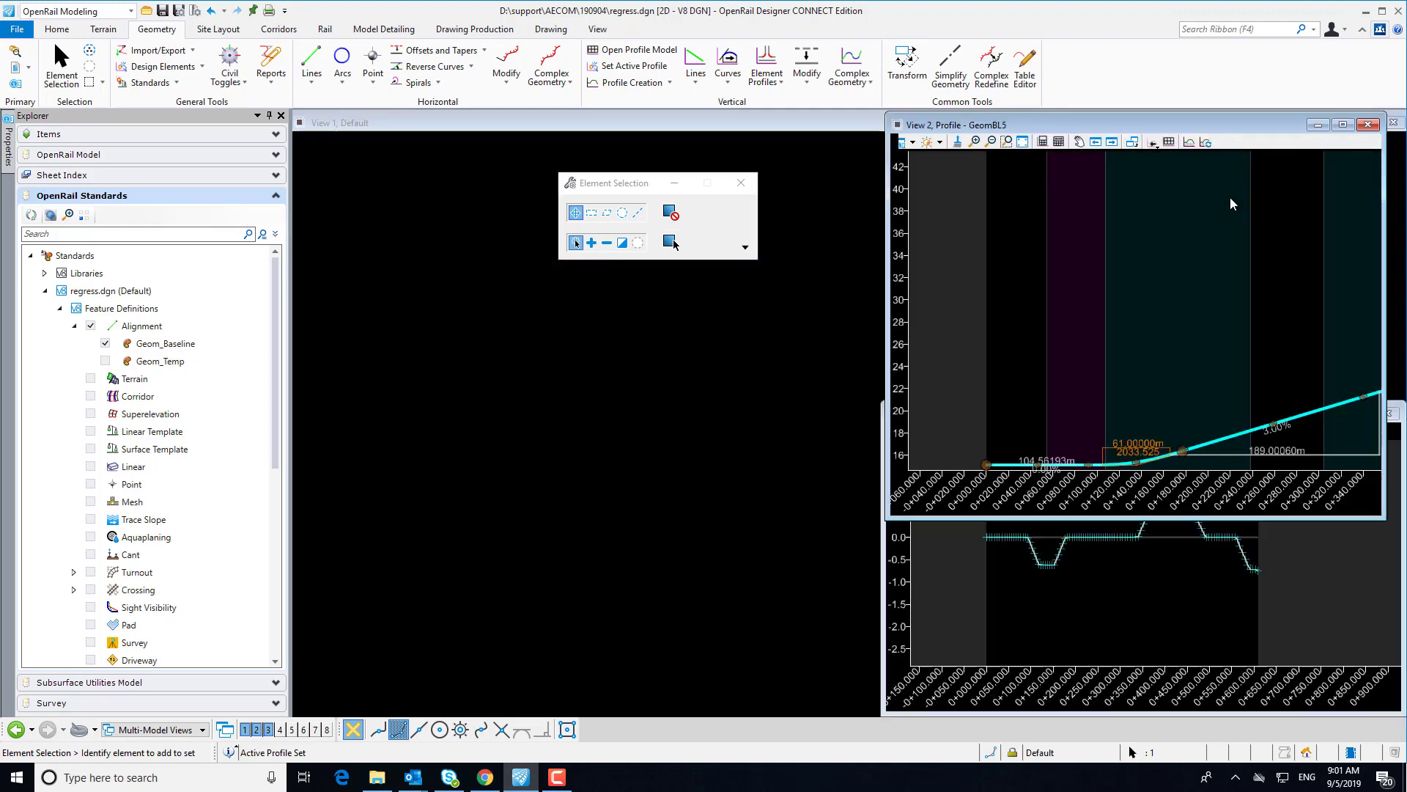
click(807, 393)
click(1129, 443)
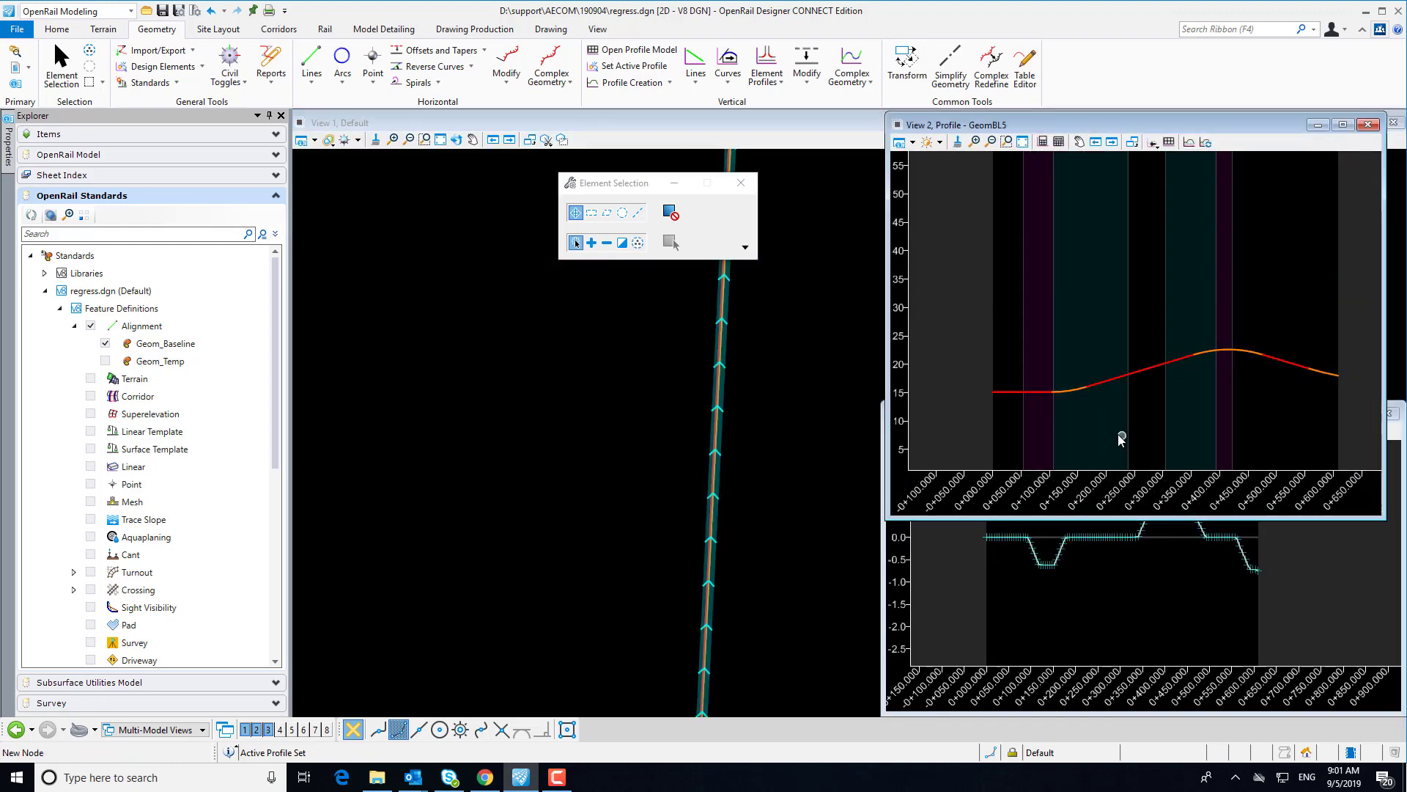
click(741, 182)
click(748, 298)
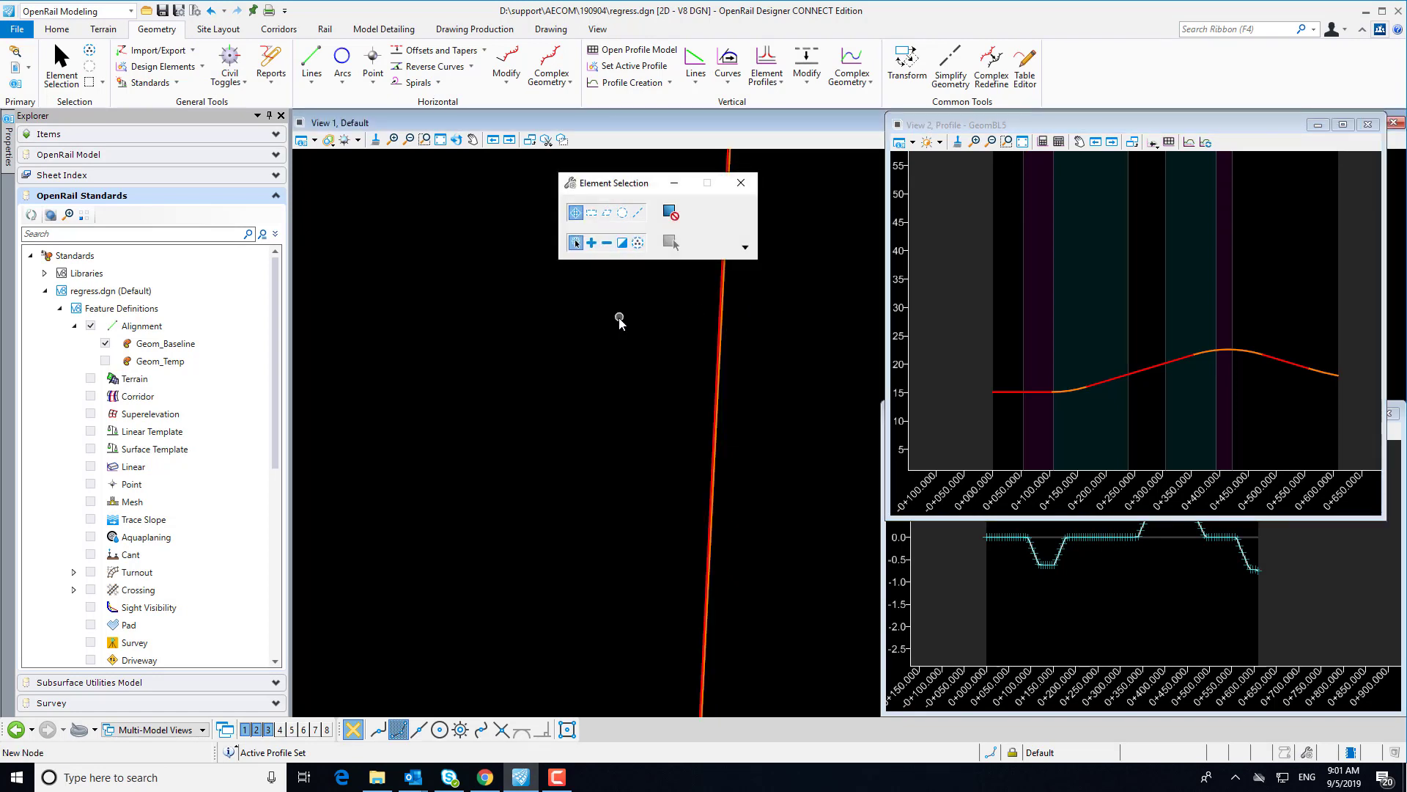
click(750, 186)
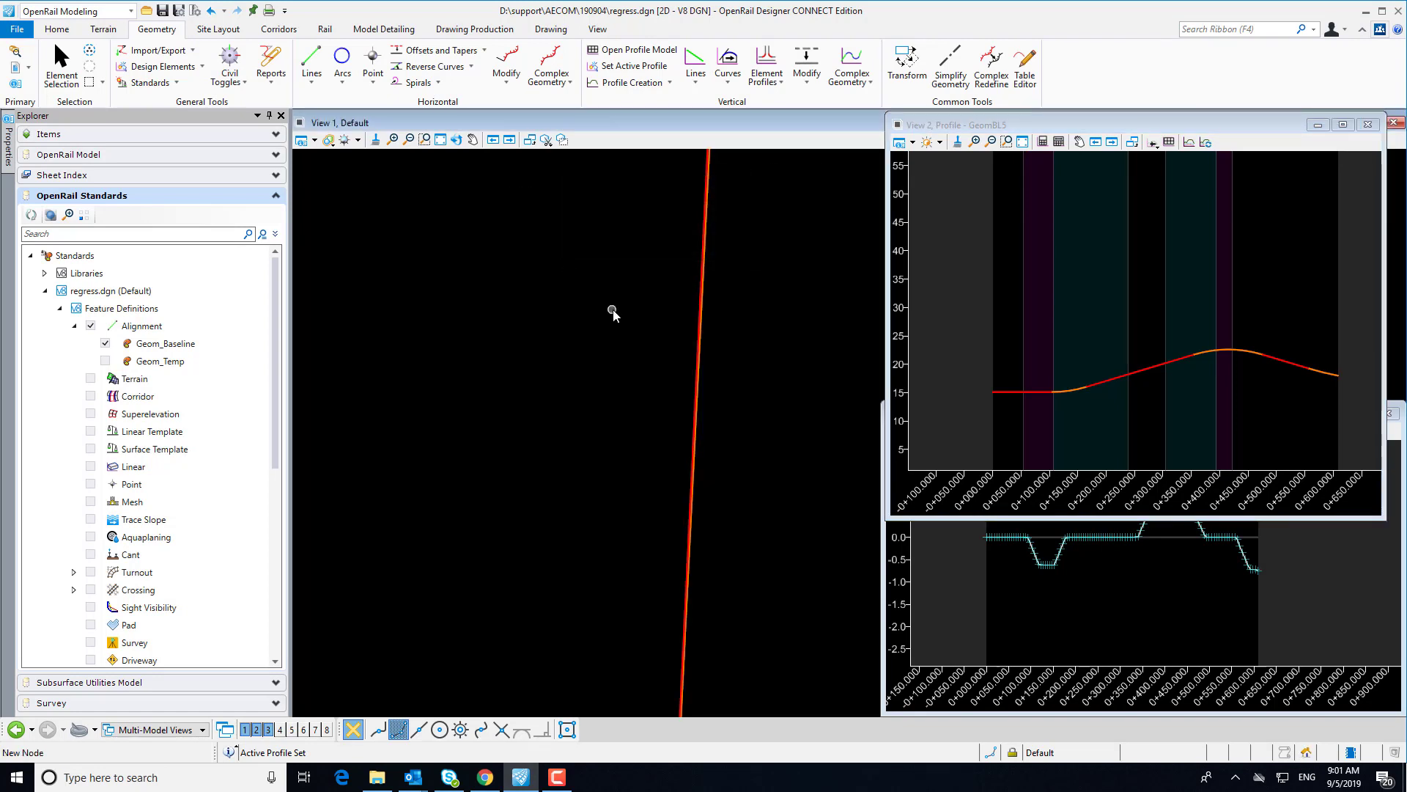
Display the Geom_Temp elements and generate a Horizontal Regression Report at a 5.00000 interval for the baseline centre line and the white regression line
click(324, 29)
click(576, 80)
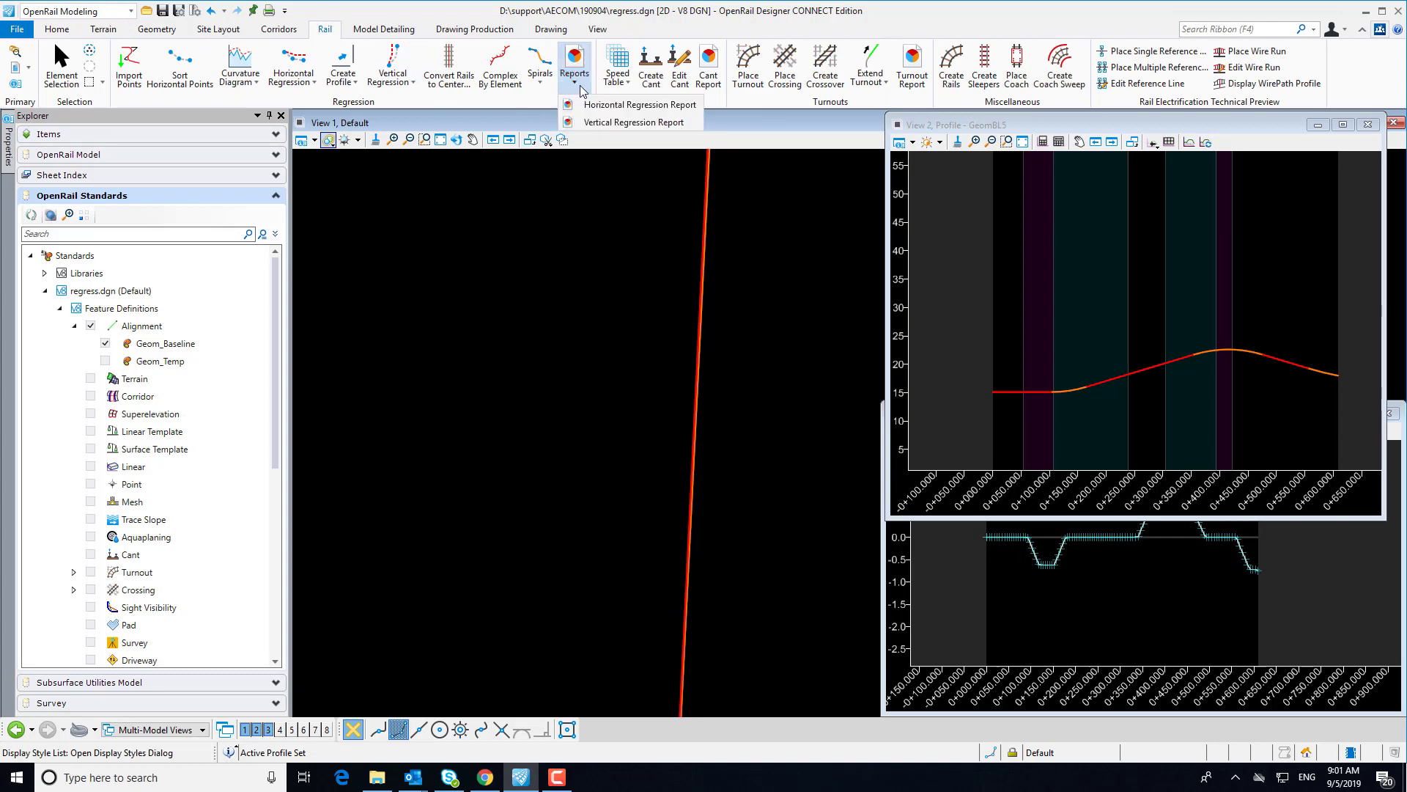
click(615, 105)
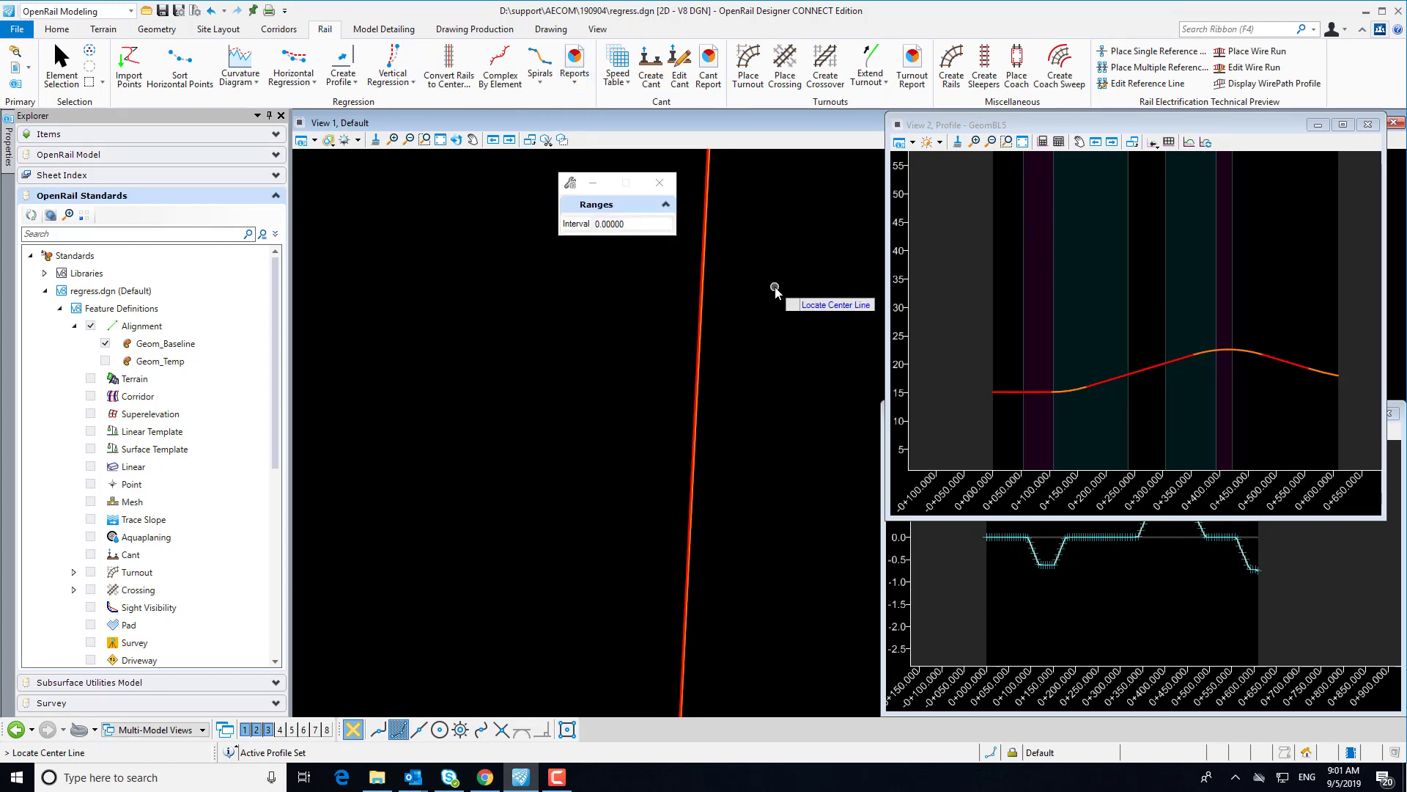
scroll(775, 290, up, 3)
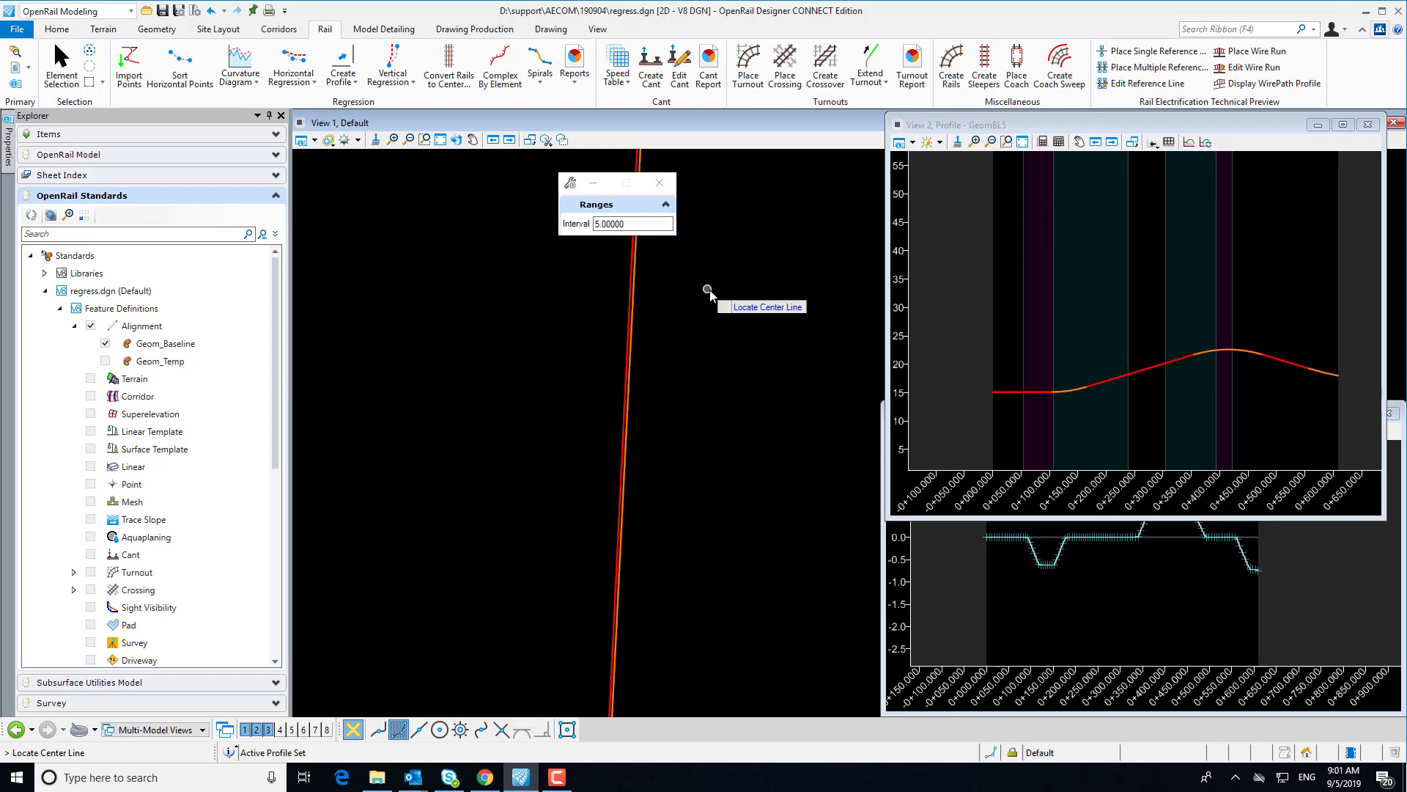
click(105, 361)
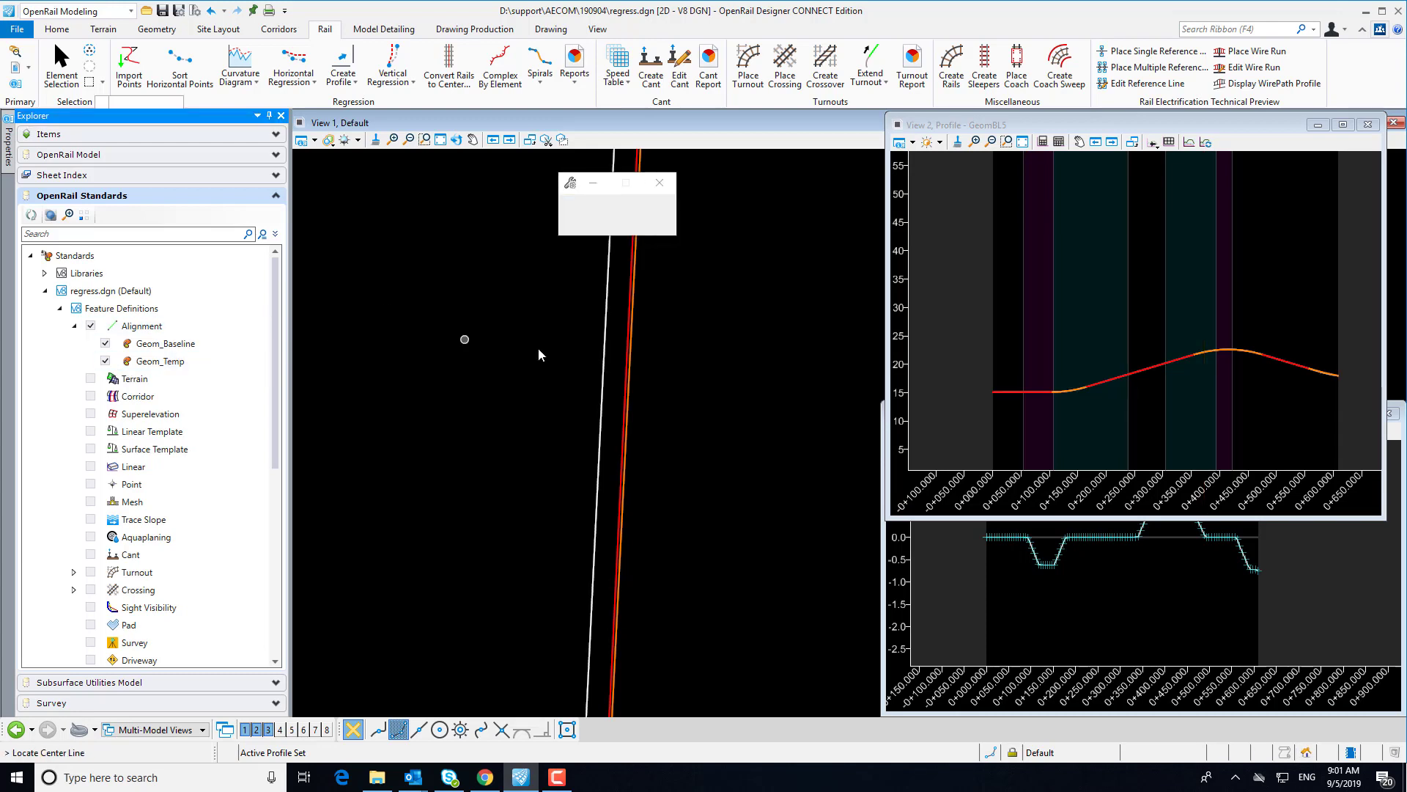
click(628, 380)
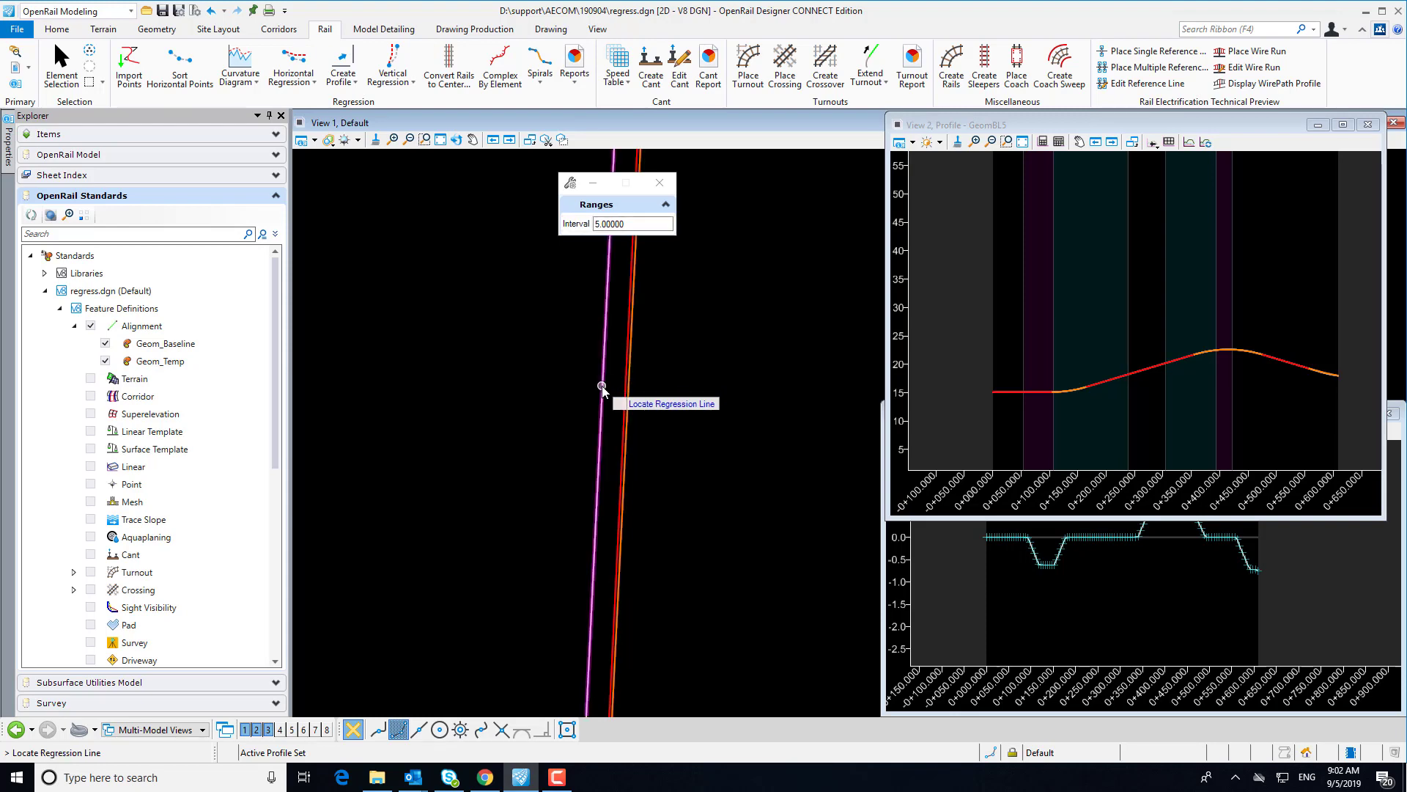
click(674, 388)
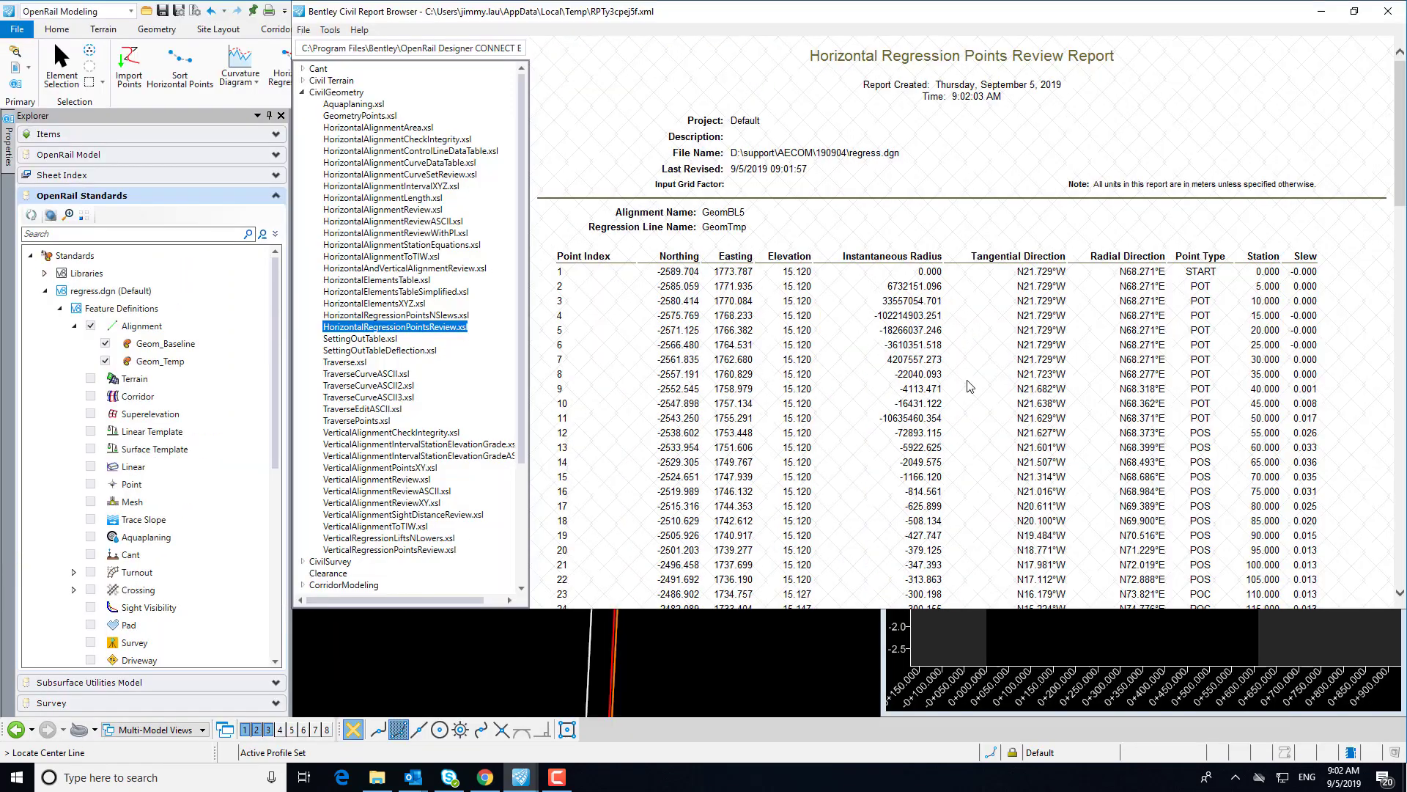
Examine the horizontal regression points and the HorizontalRegressionPointsNSlews.xsl report to its end, and close the report browser
drag(599, 16, 497, 54)
double_click(497, 54)
scroll(843, 403, down, 3)
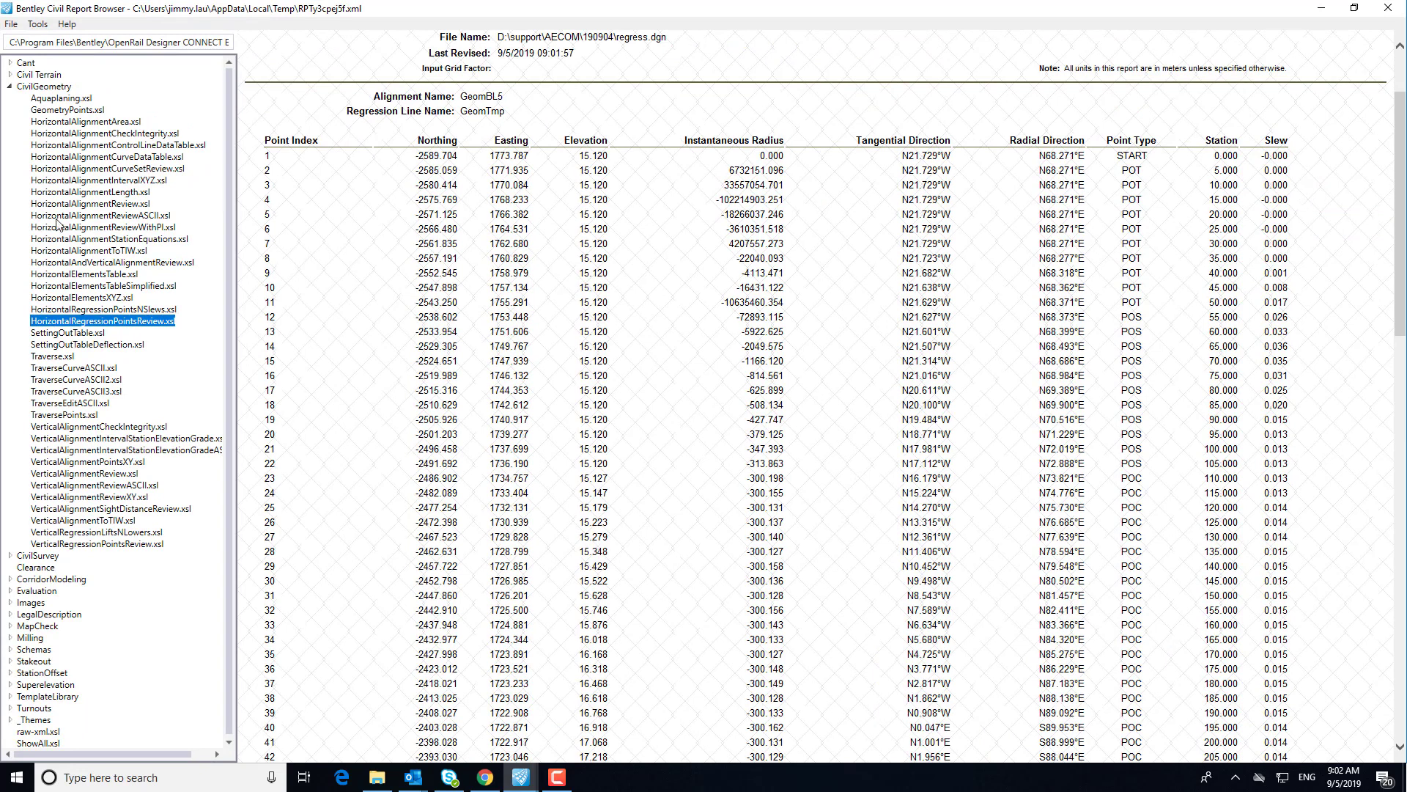
click(141, 309)
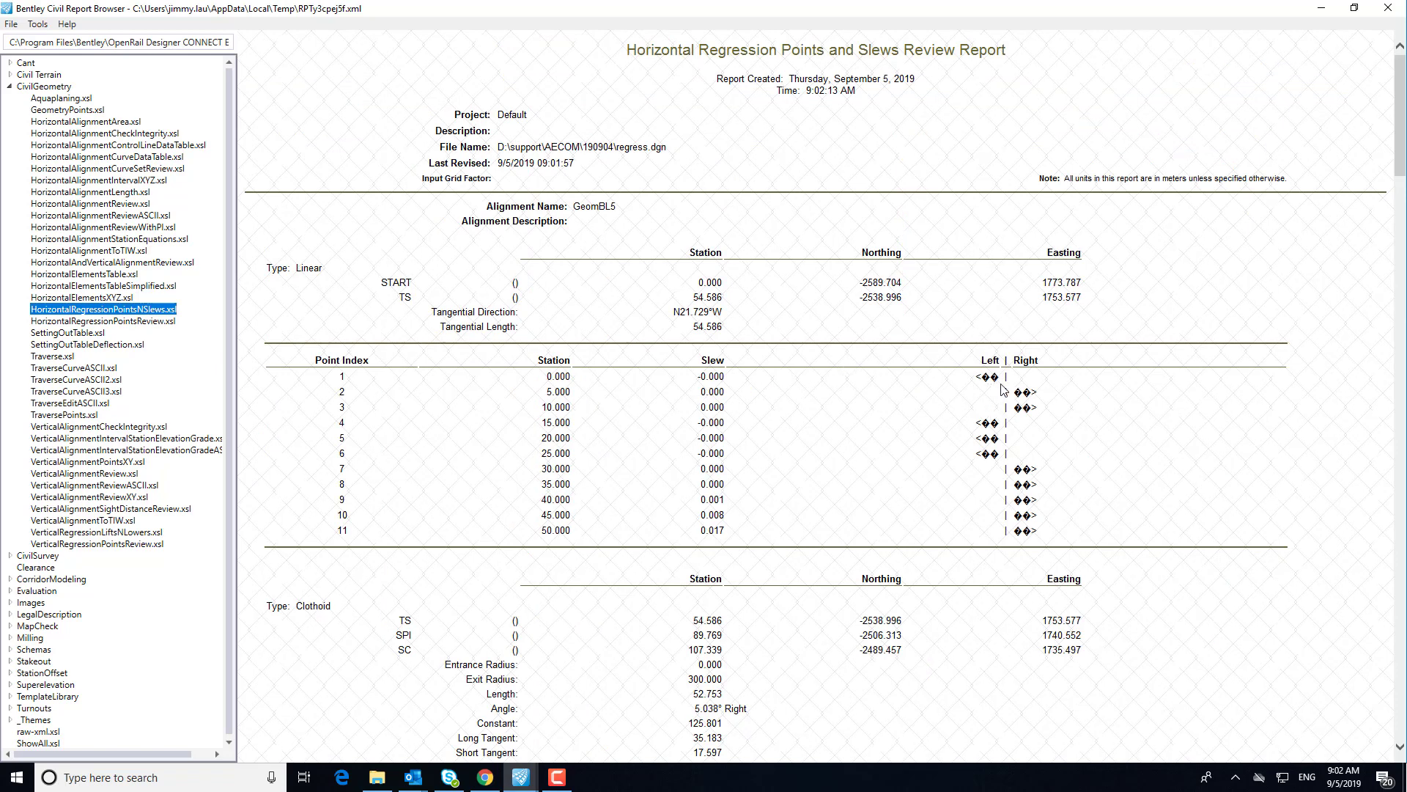
scroll(1054, 449, down, 20)
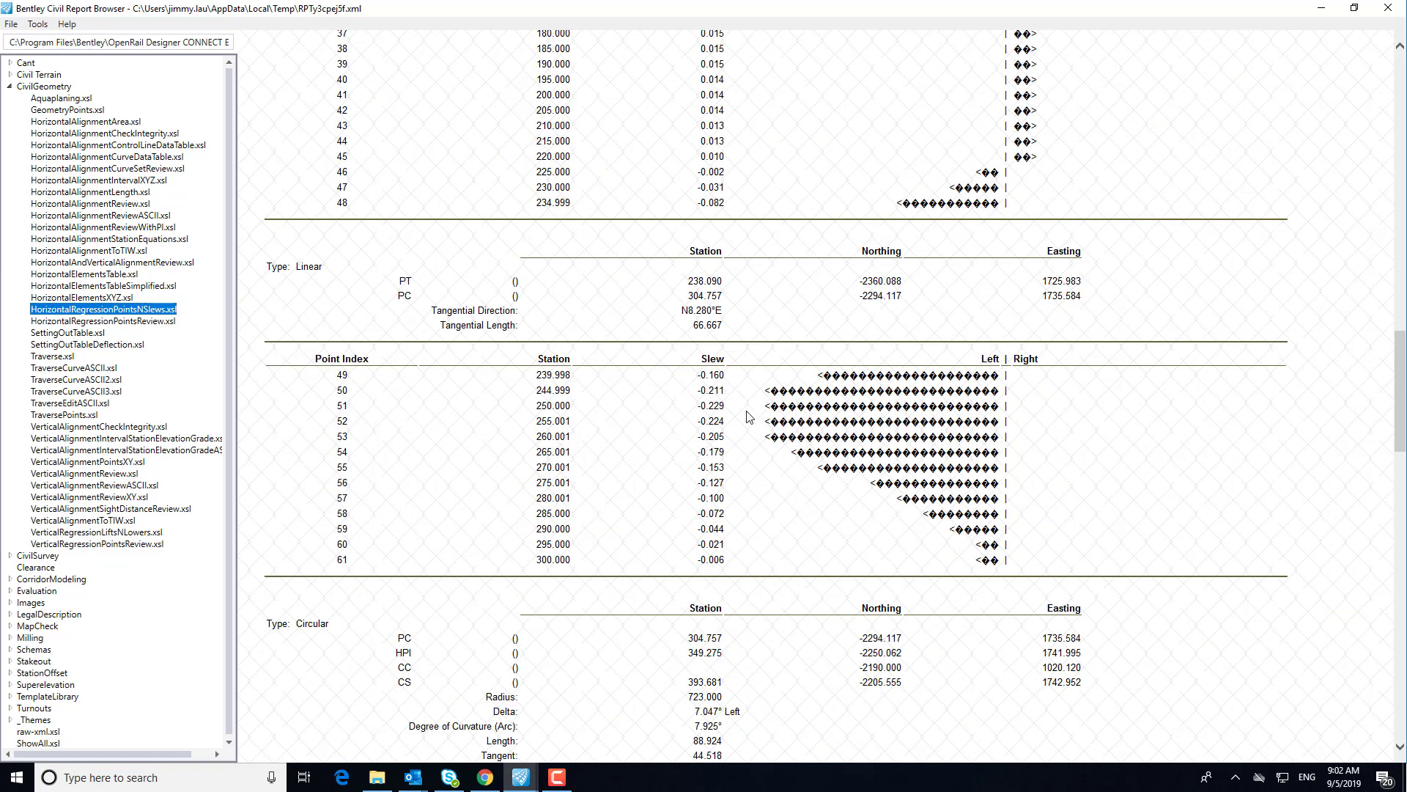
scroll(748, 416, down, 20)
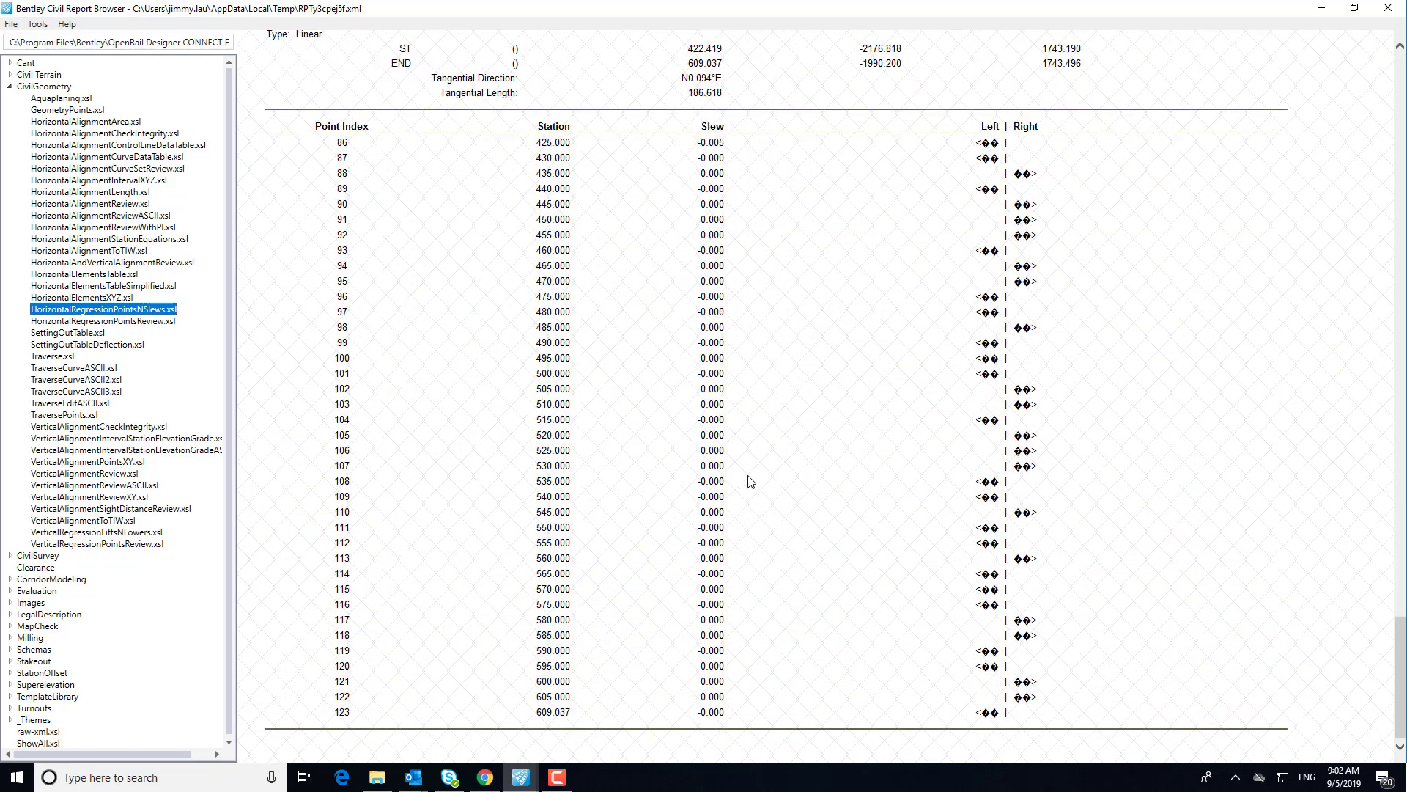
click(1400, 9)
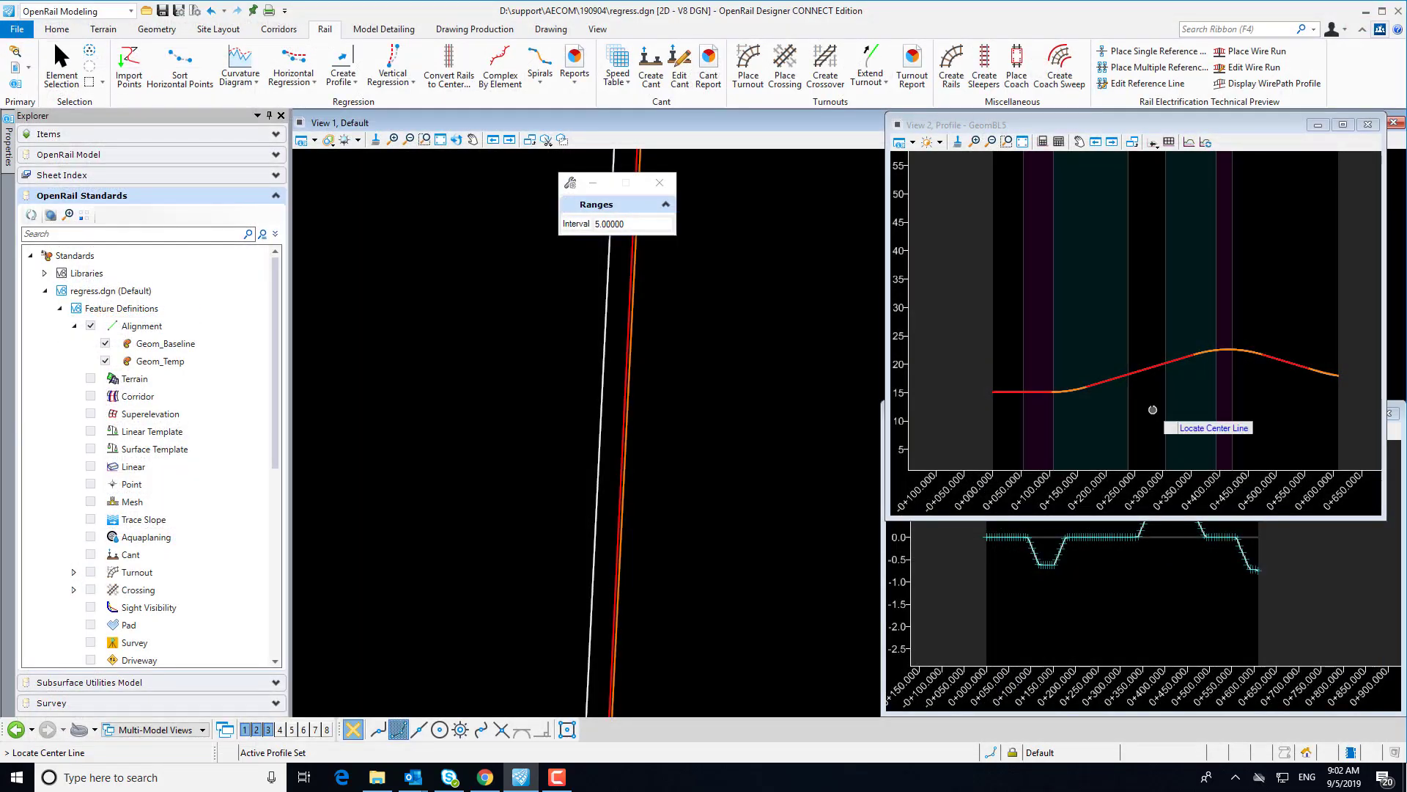
key(Escape)
Generate a Vertical Regression Report for the baseline centre line, picking the regression profile on the rising grade
scroll(1176, 347, up, 5)
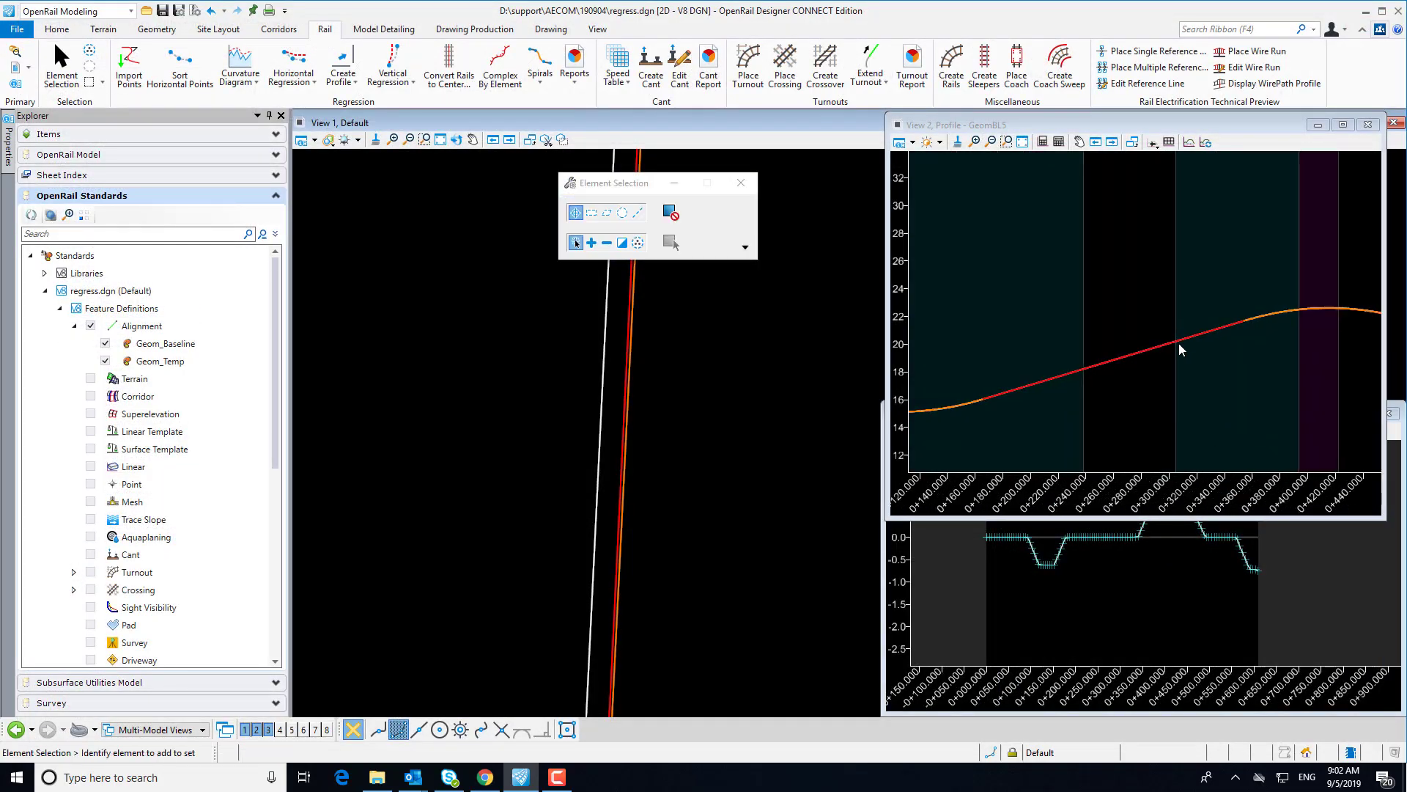
scroll(1152, 377, down, 6)
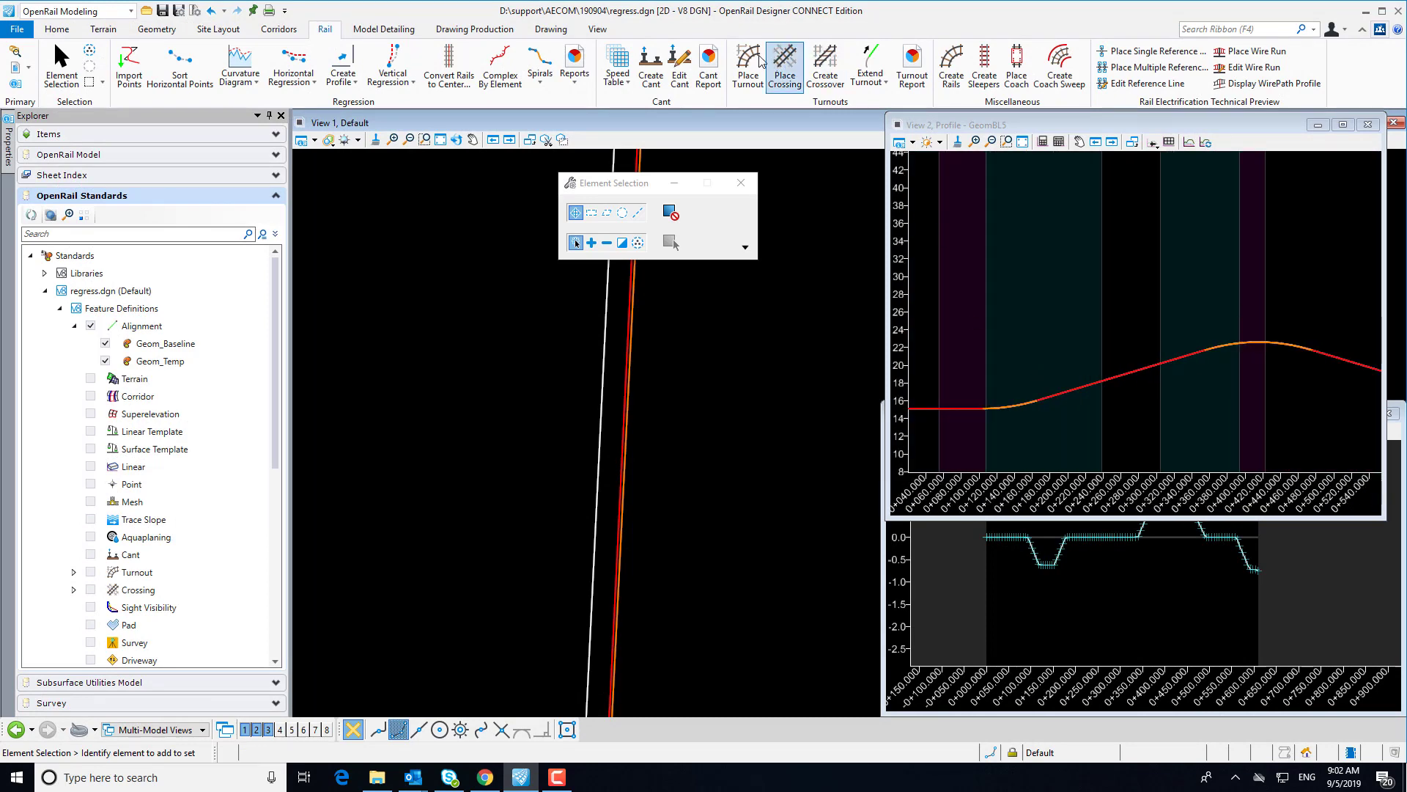
click(574, 69)
click(597, 121)
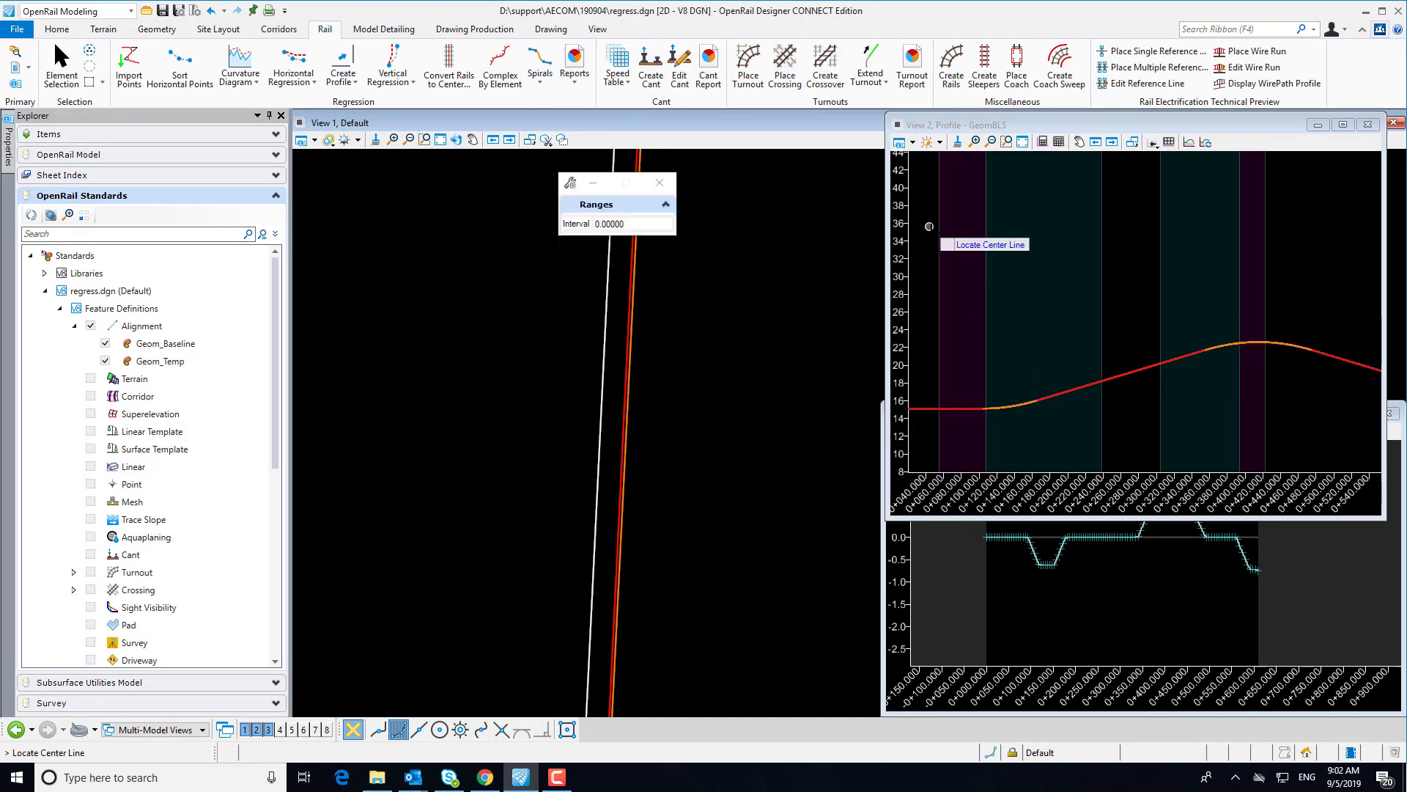
click(1166, 361)
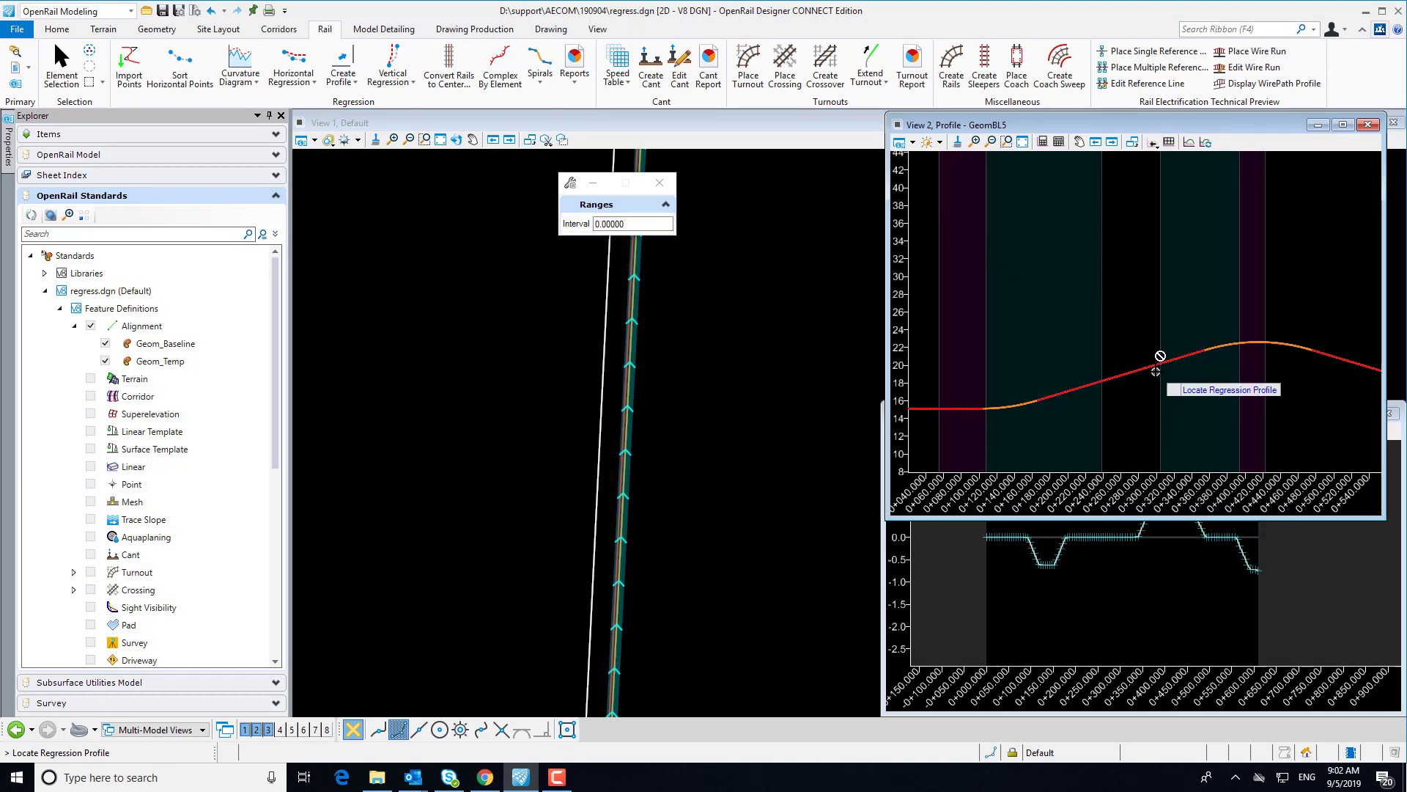
click(1155, 364)
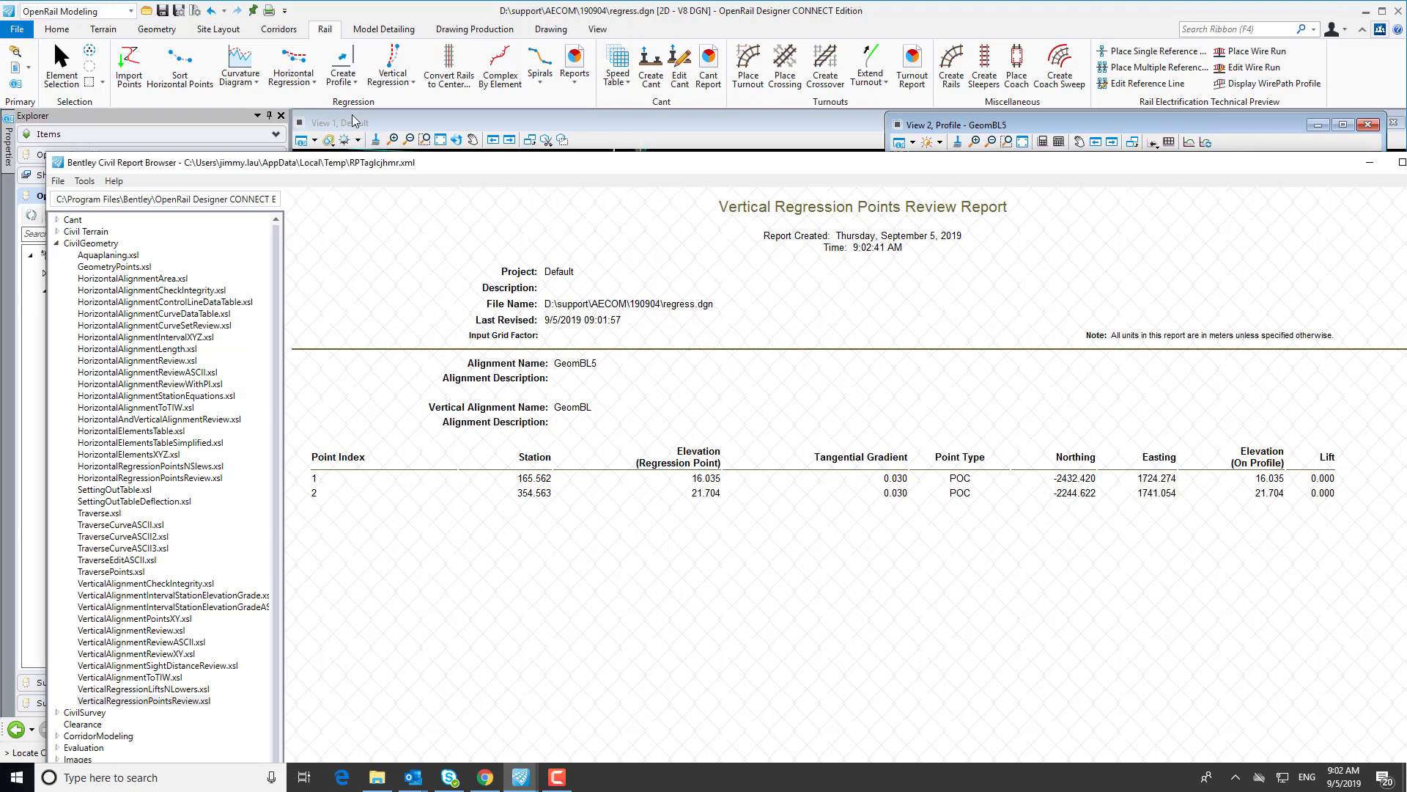
Examine the vertical regression points and the VerticalRegressionLiftsNLowers.xsl report down to the last parabola's lifts
drag(378, 167, 343, 47)
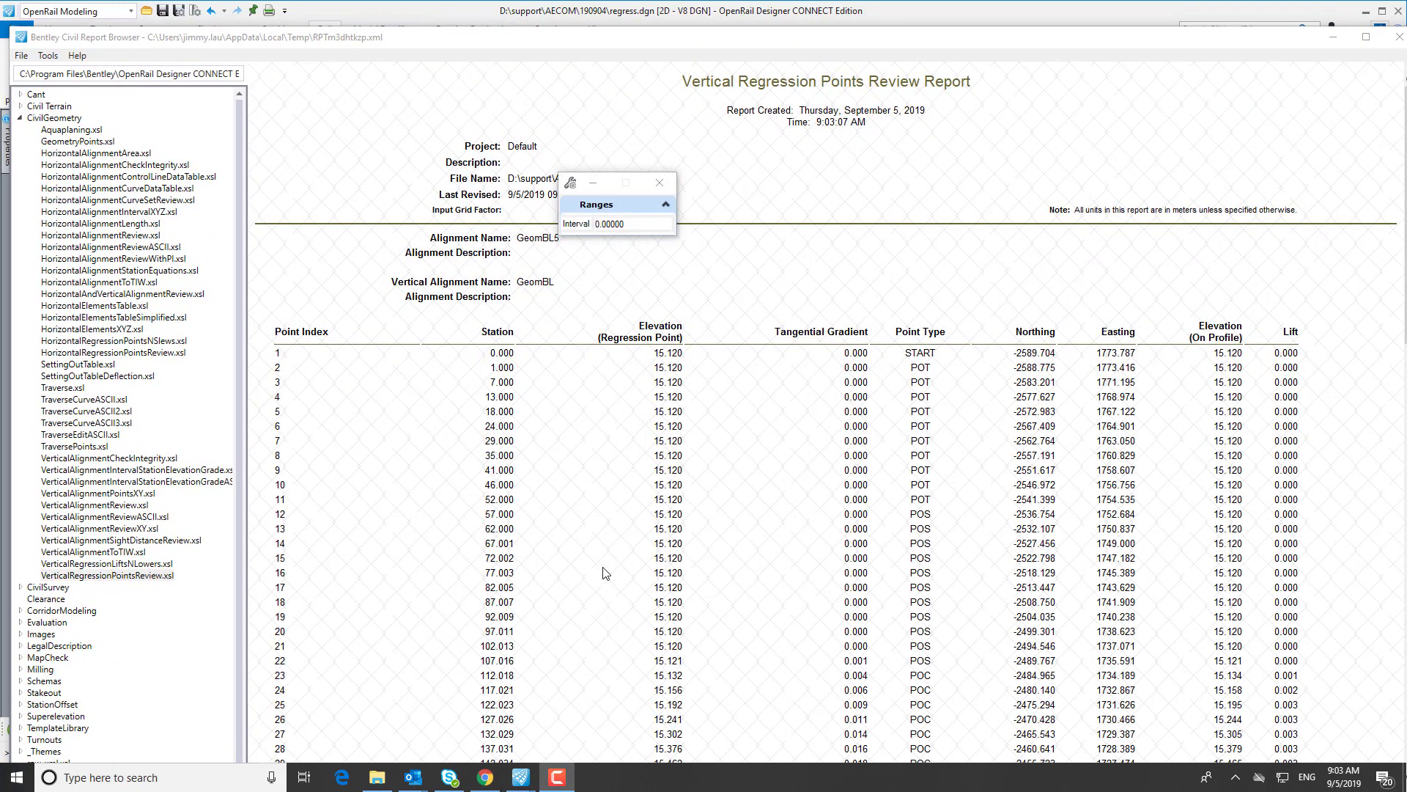
scroll(741, 529, down, 10)
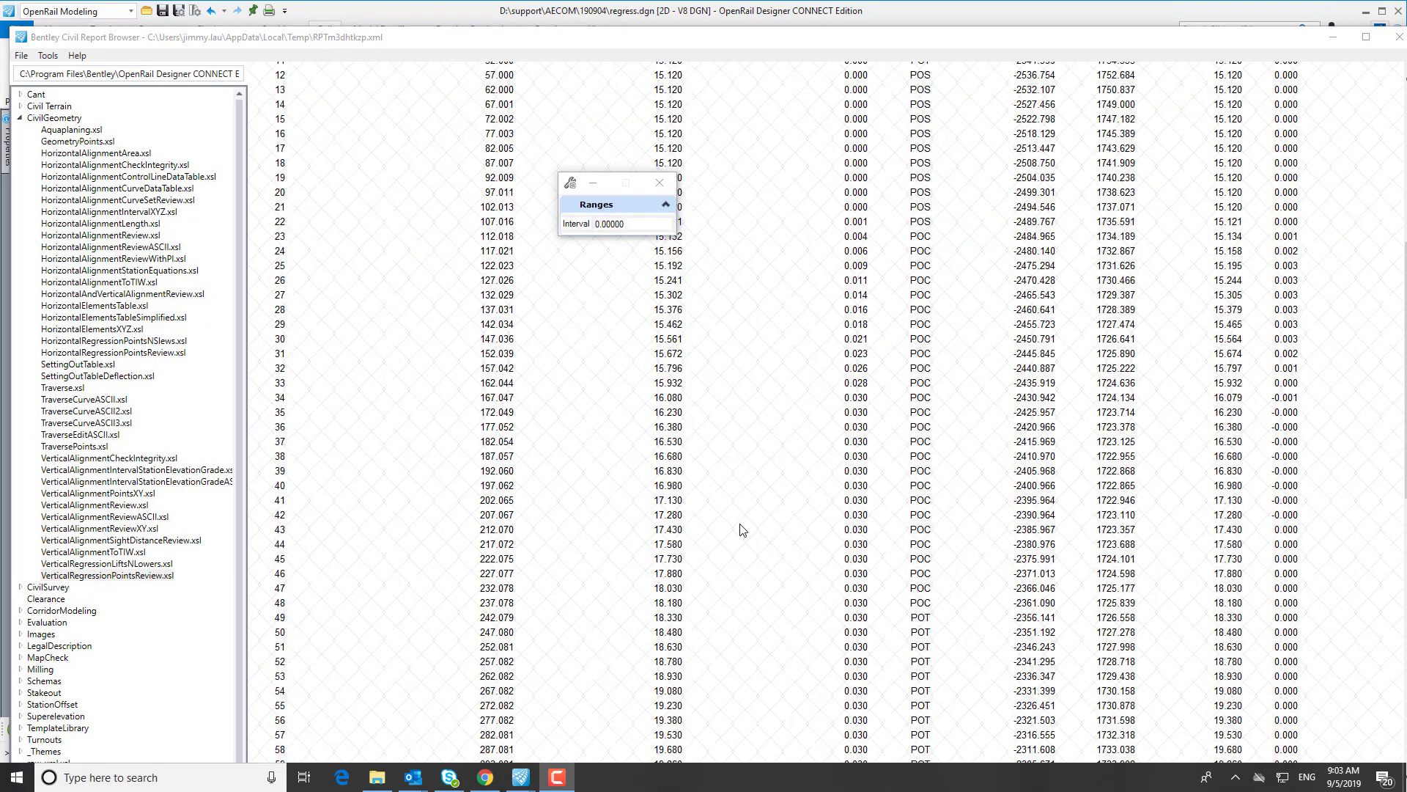
click(151, 564)
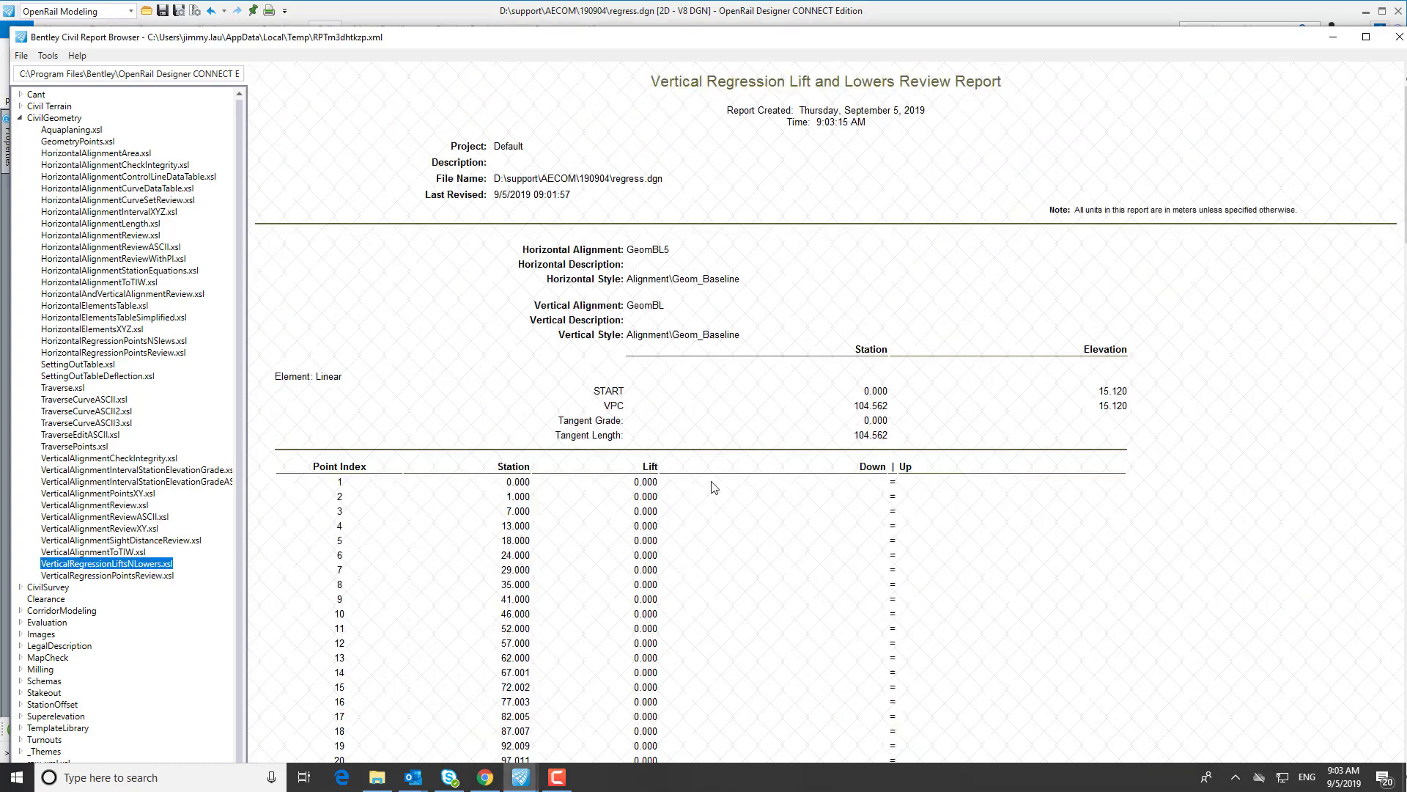
scroll(854, 440, down, 20)
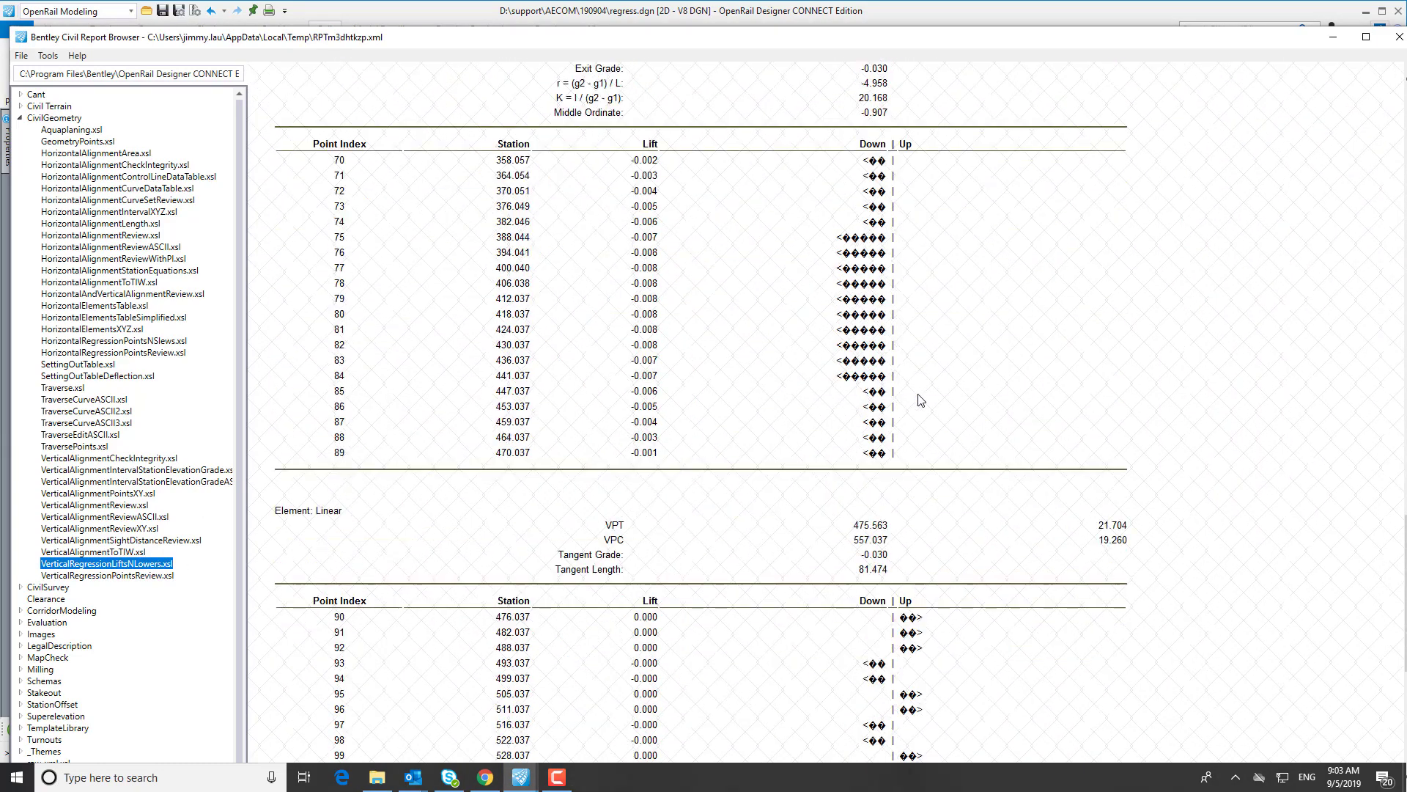
scroll(921, 400, down, 5)
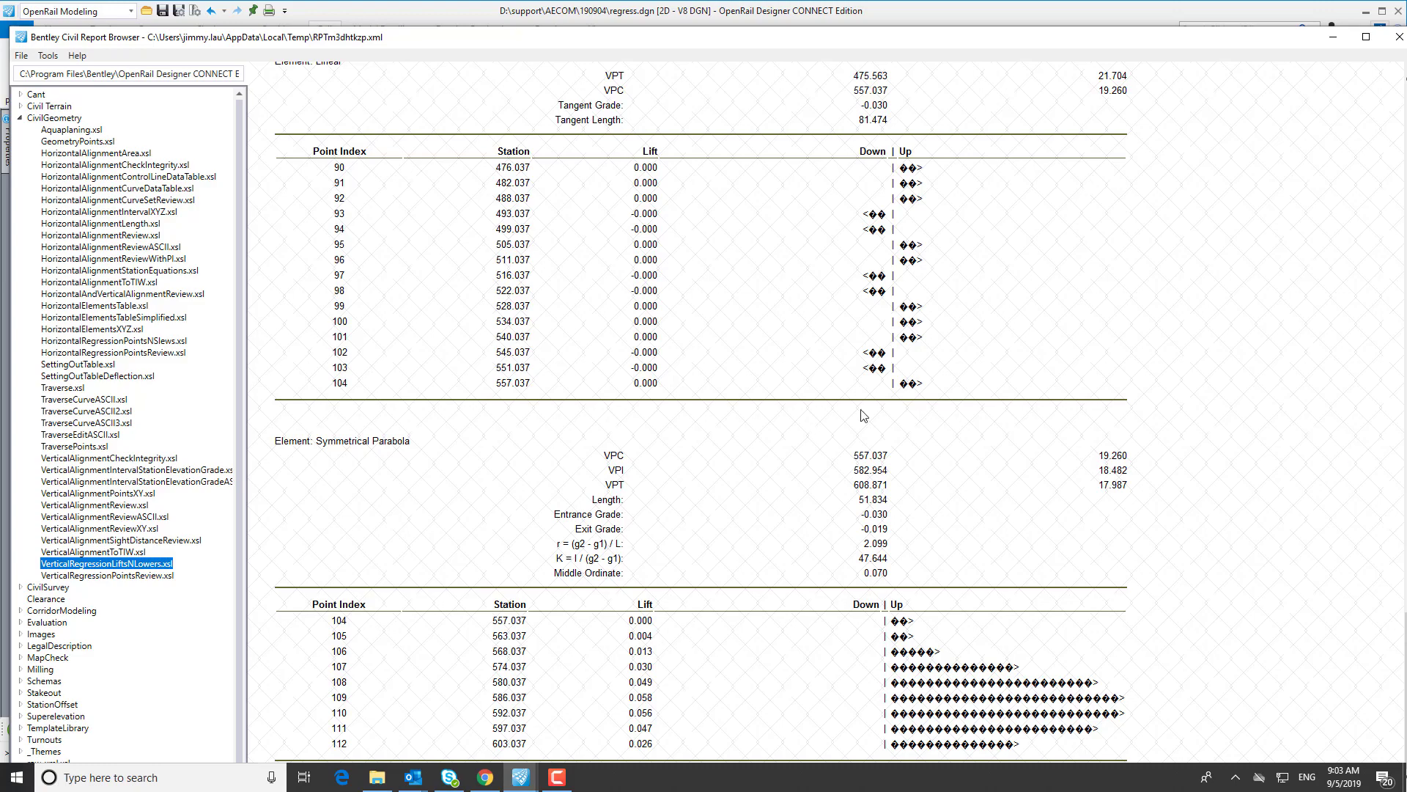